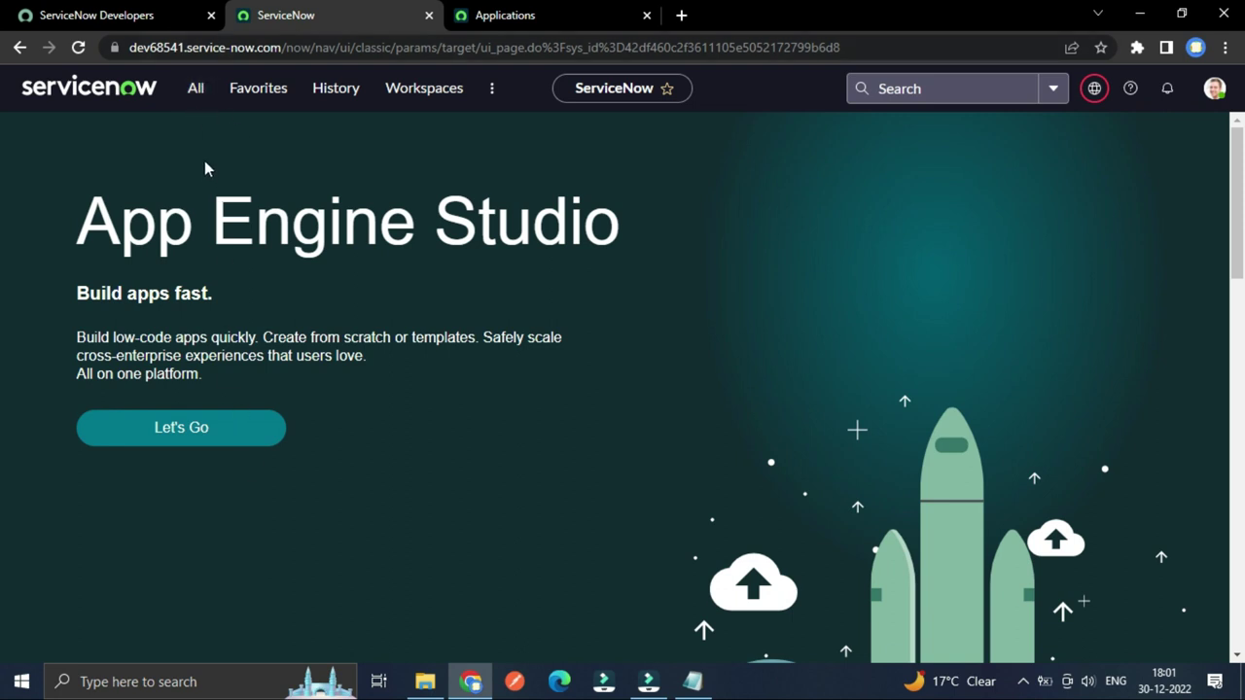
Pin the navigator of all modules open and filter it for "plugins".
left_click(196, 87)
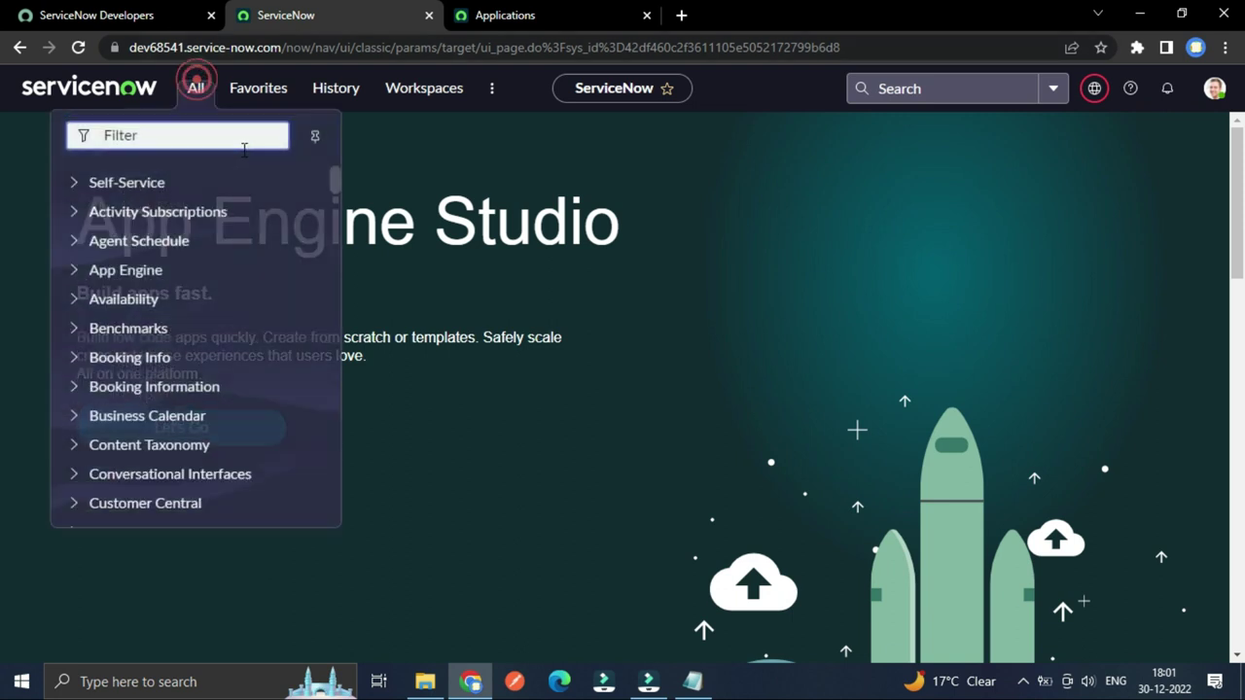
left_click(313, 137)
left_click(143, 134)
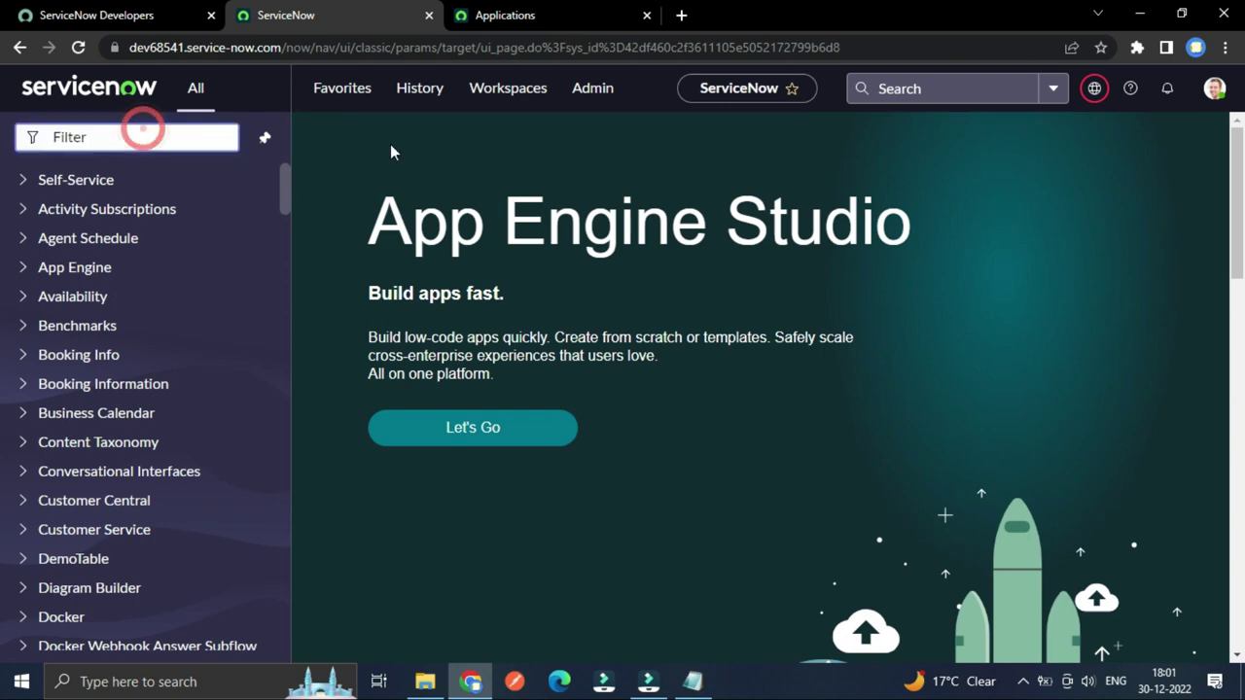
left_click(176, 130)
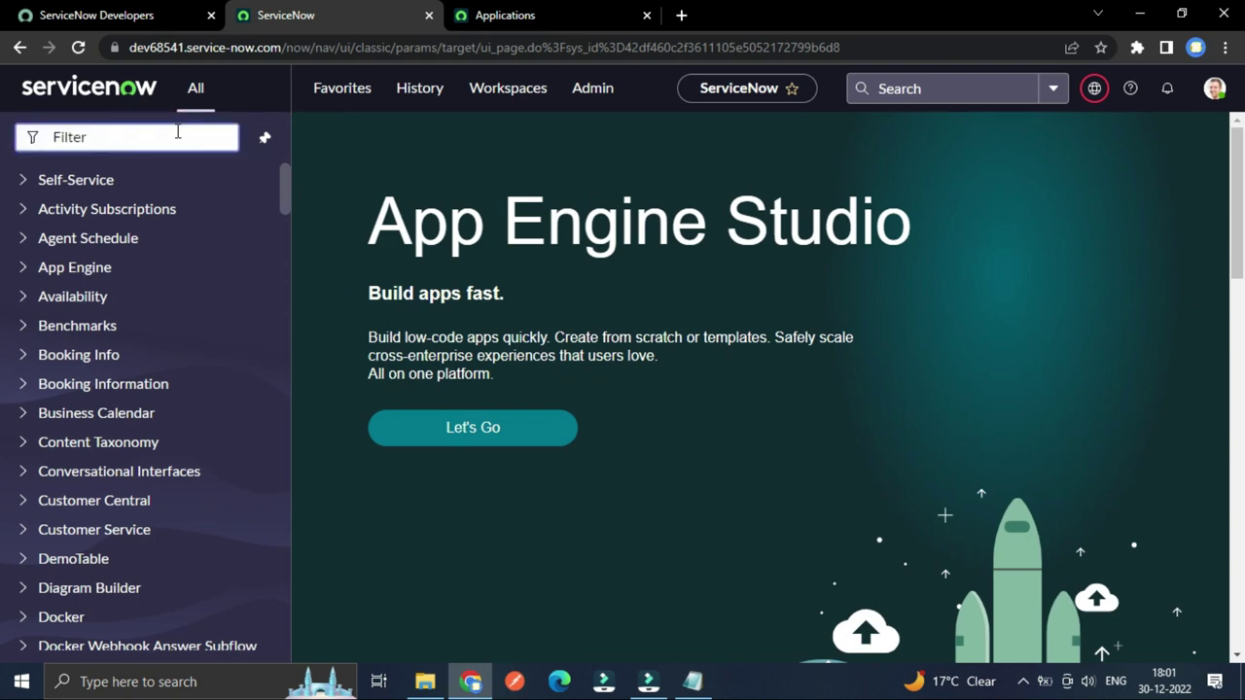
type("plug")
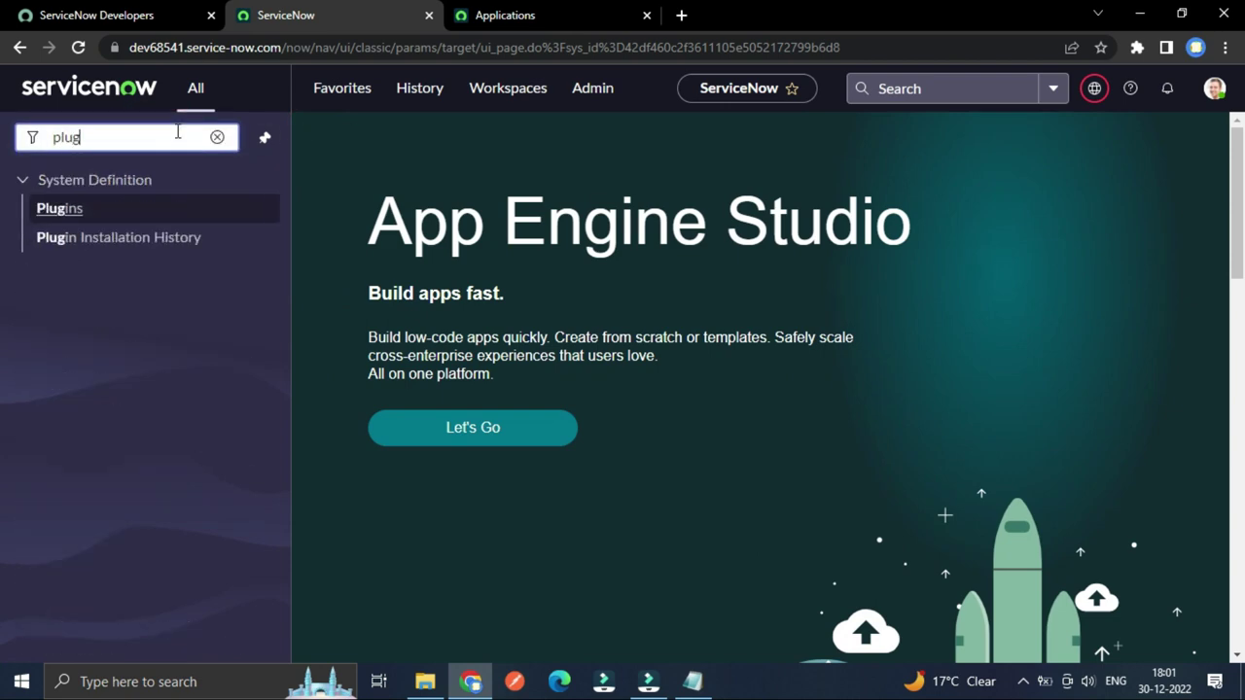
type("ins")
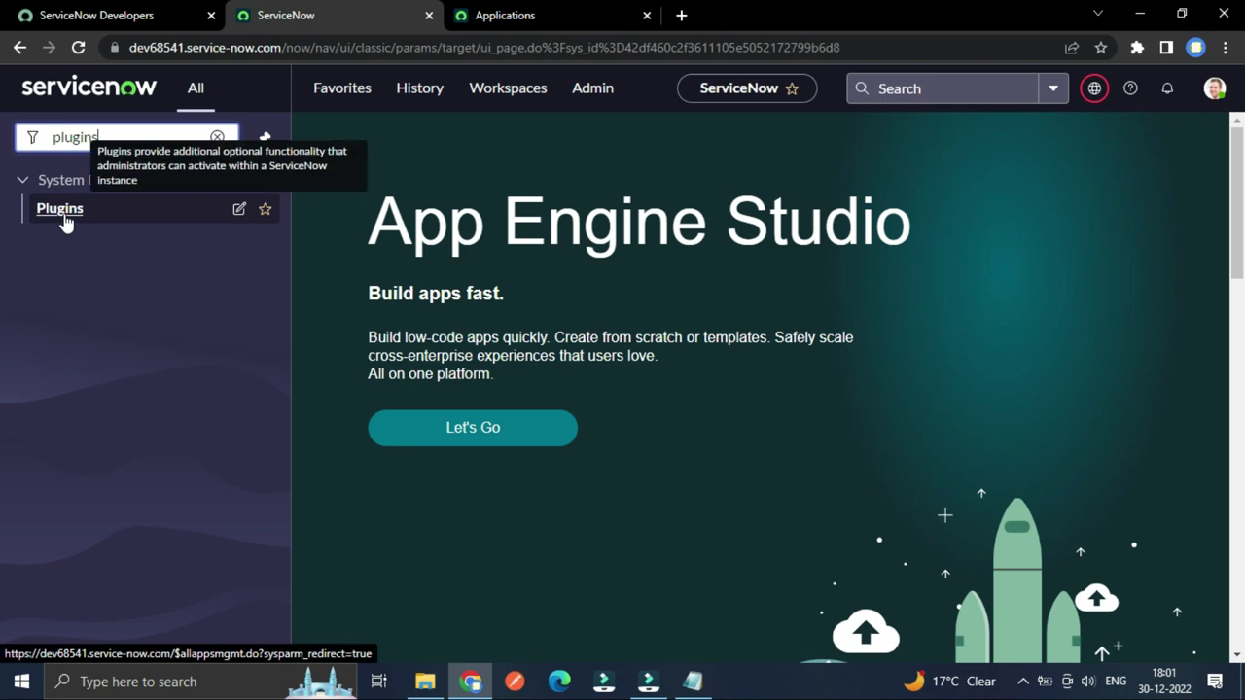
Check the plugin search for com.glide.nlu.model on the Applications page, including the NLU Common Model entry.
left_click(481, 15)
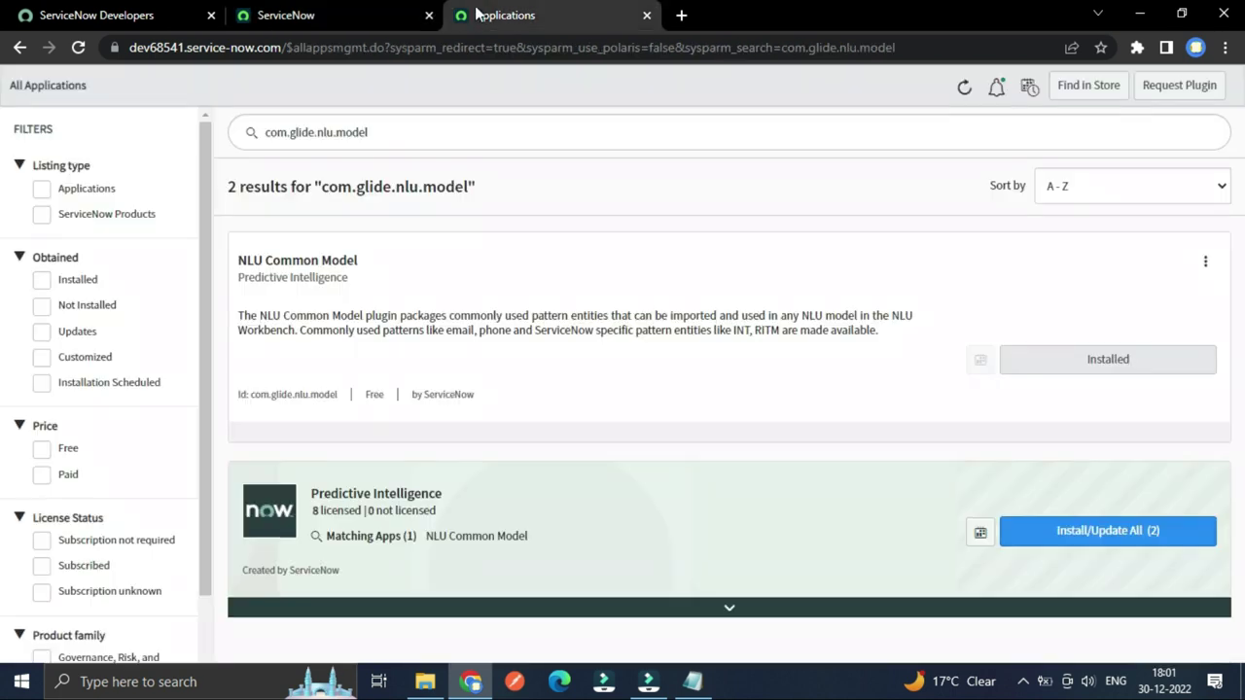
scroll(122, 214, "down", 2)
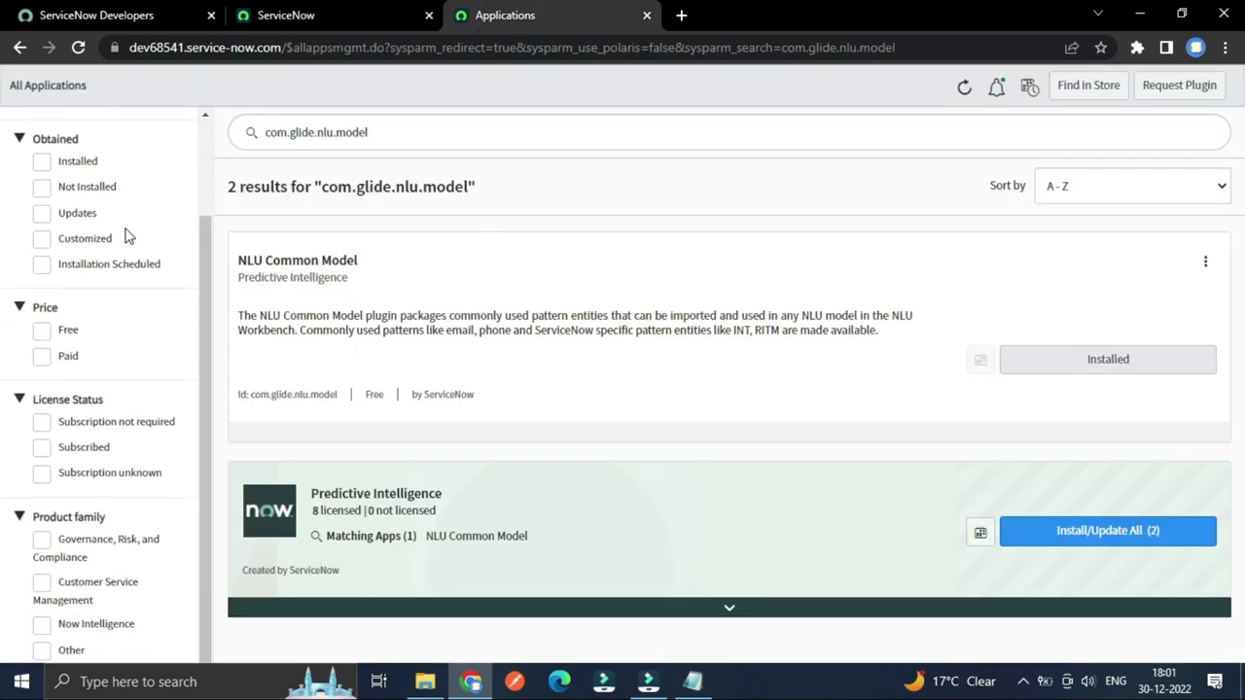
scroll(126, 201, "up", 2)
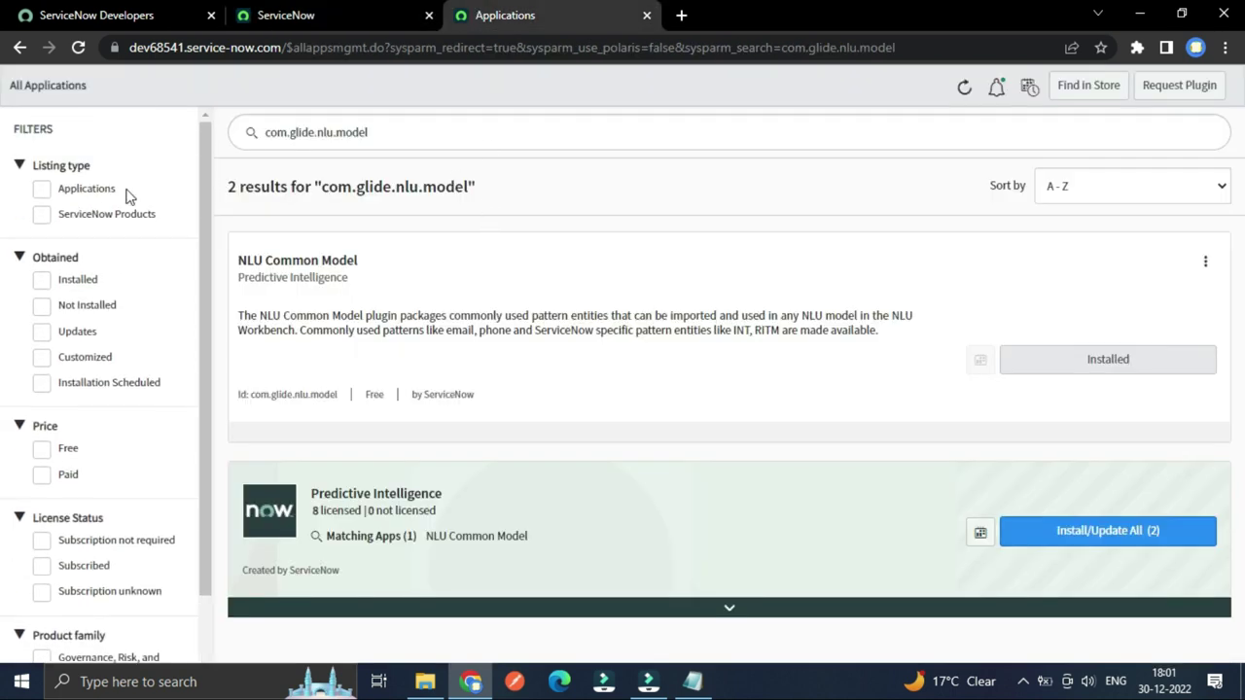
left_click(415, 131)
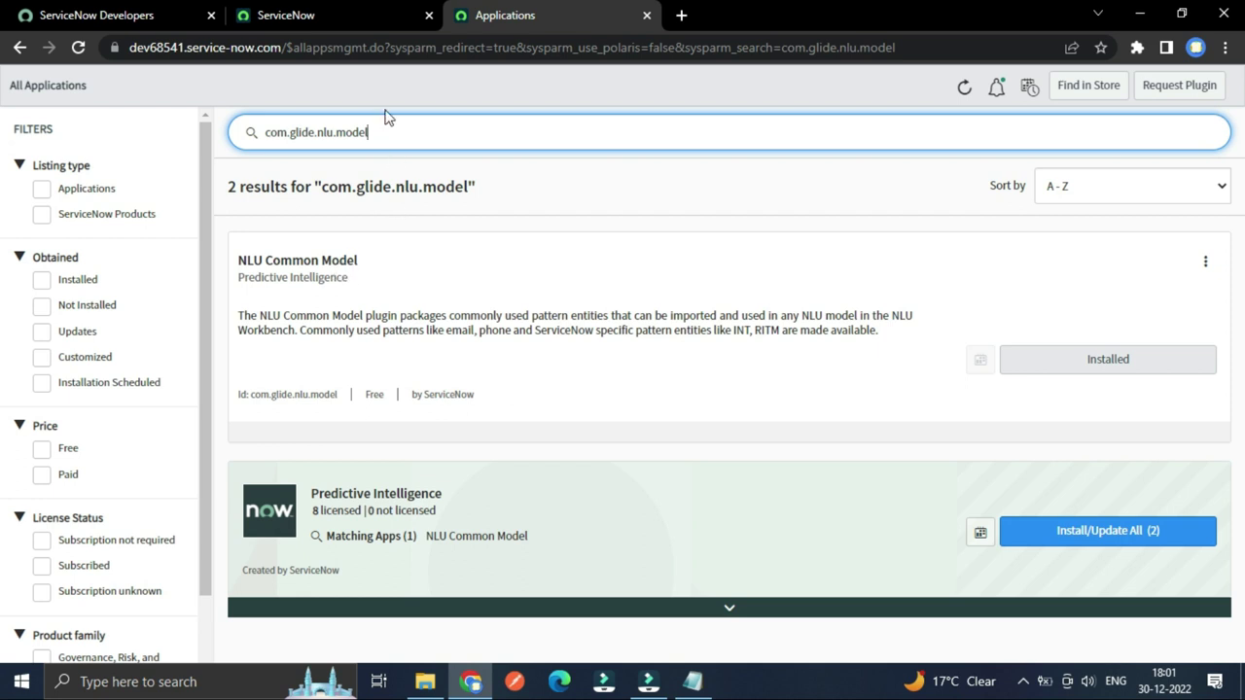
left_click_drag(382, 134, 259, 139)
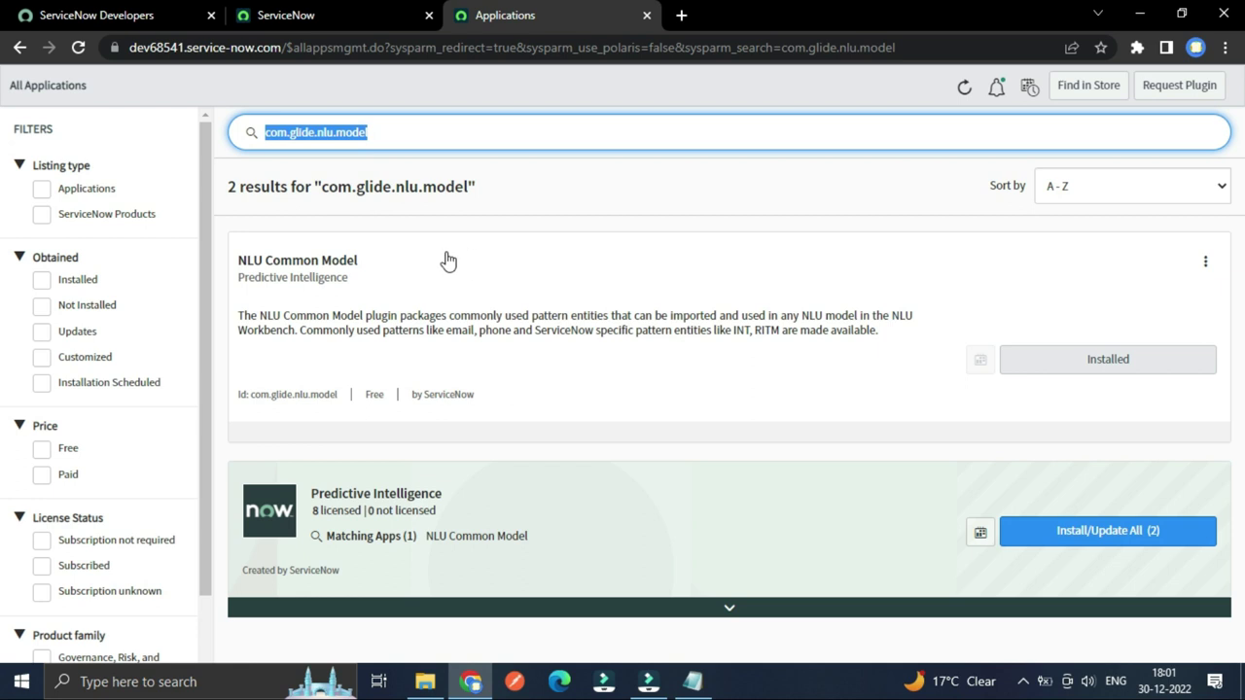
left_click(401, 139)
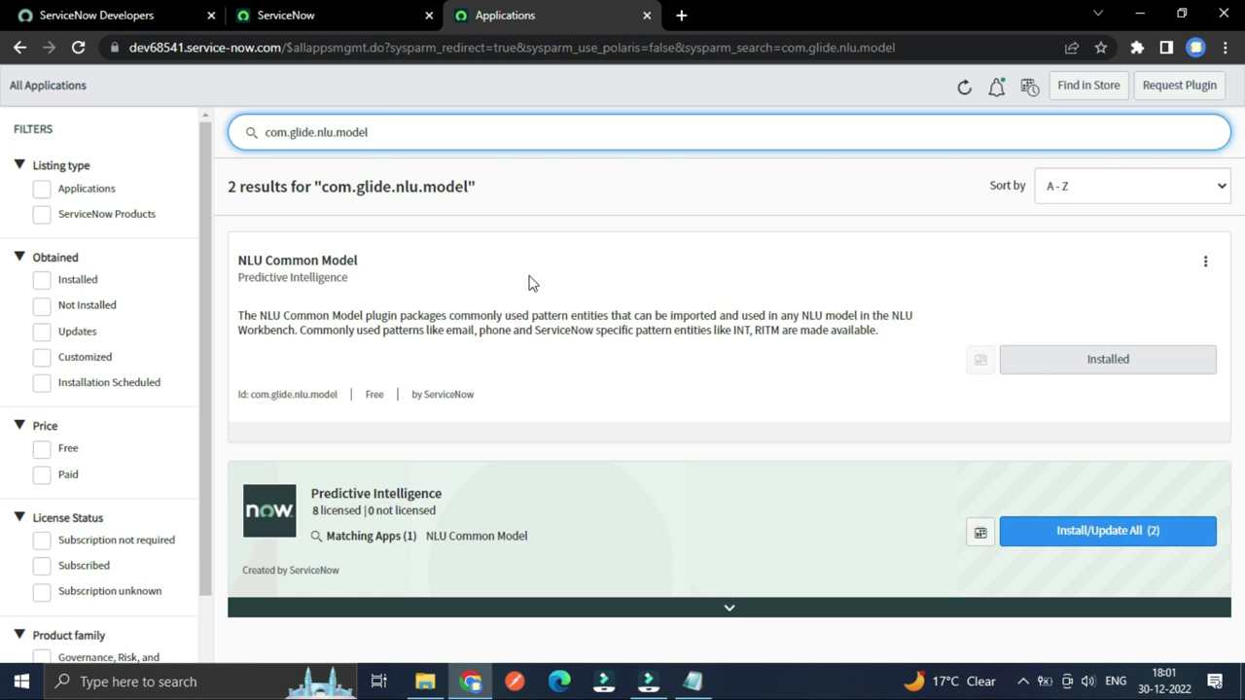
Filter the ServiceNow navigator for "NLU" and open the NLU Workbench Models page in a new browser tab.
left_click(365, 10)
left_click(217, 136)
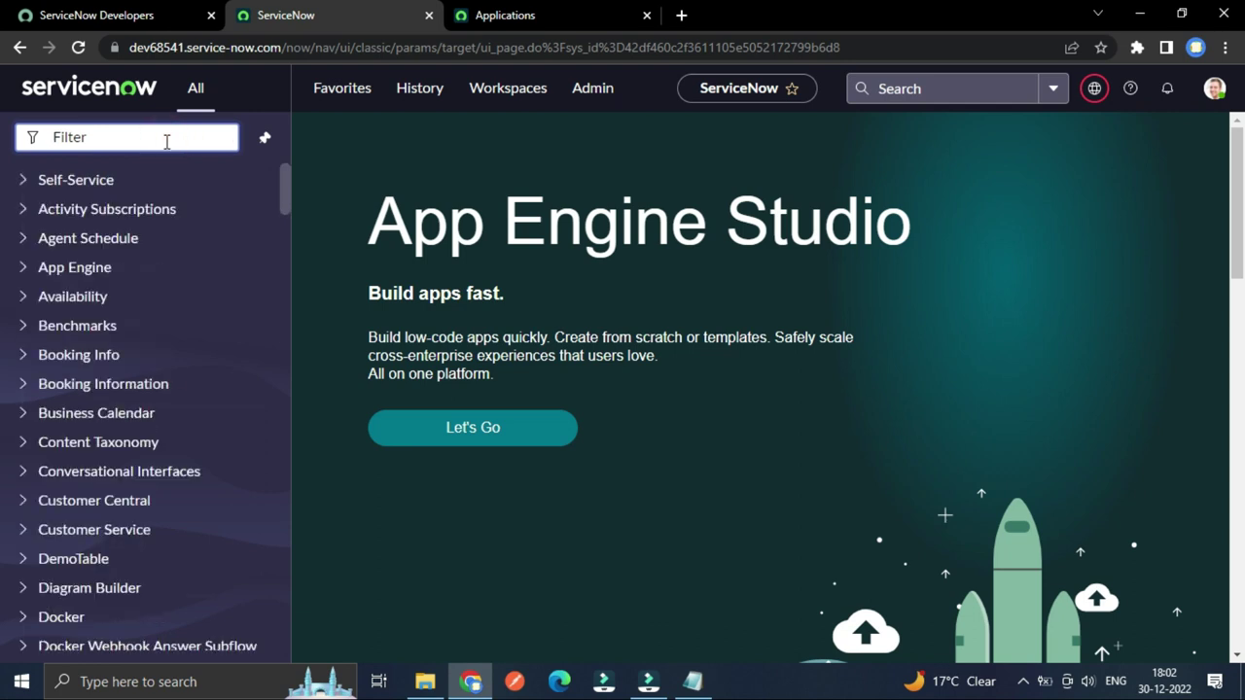
type("NLU")
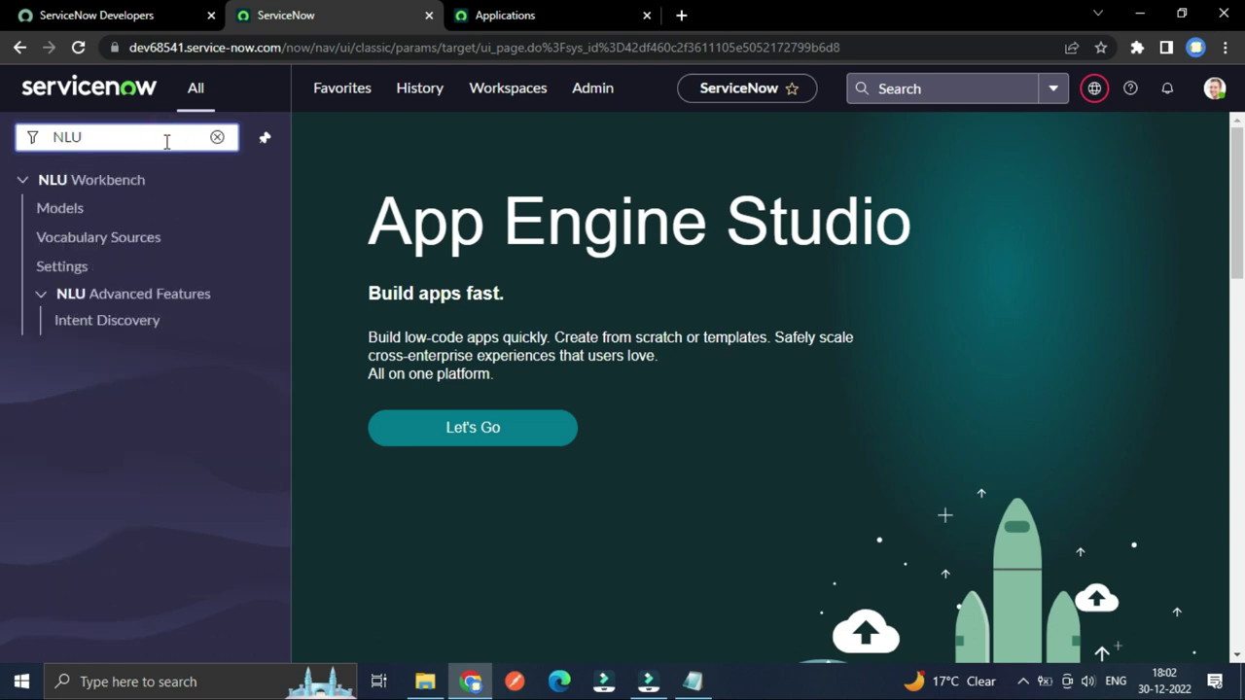
right_click(62, 212)
left_click(85, 212)
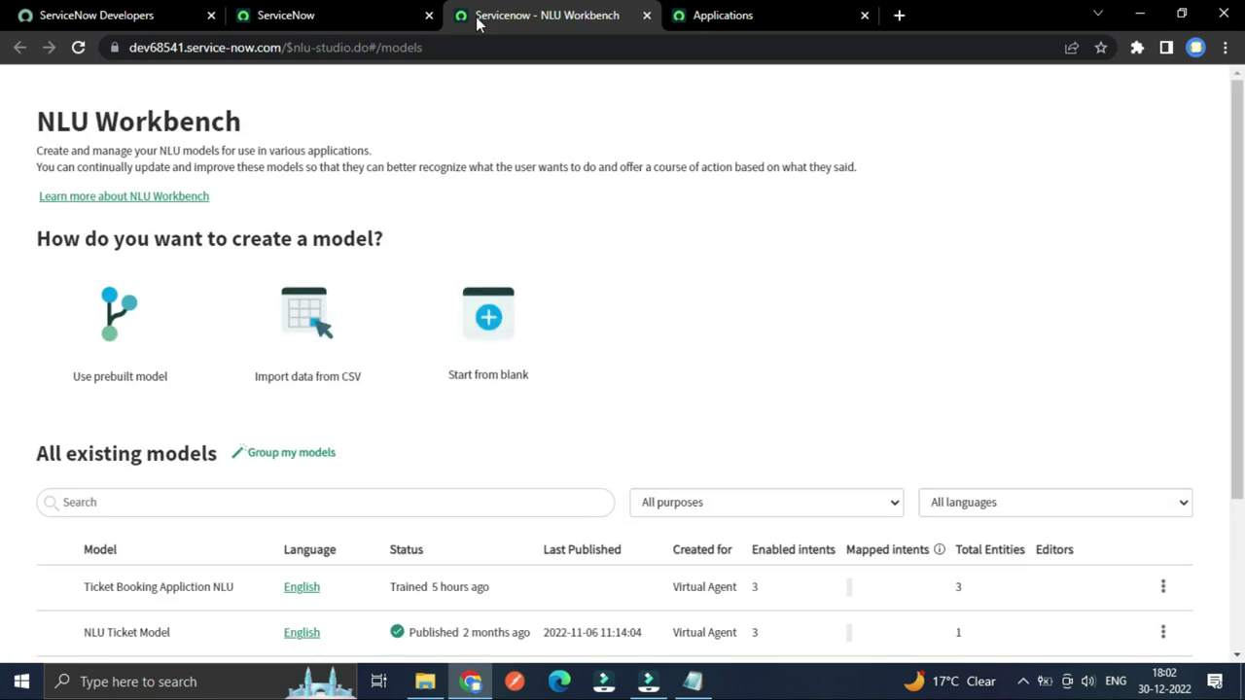
Look through the existing NLU models and open the Ticket Booking Appliction NLU model.
scroll(439, 298, "down", 3)
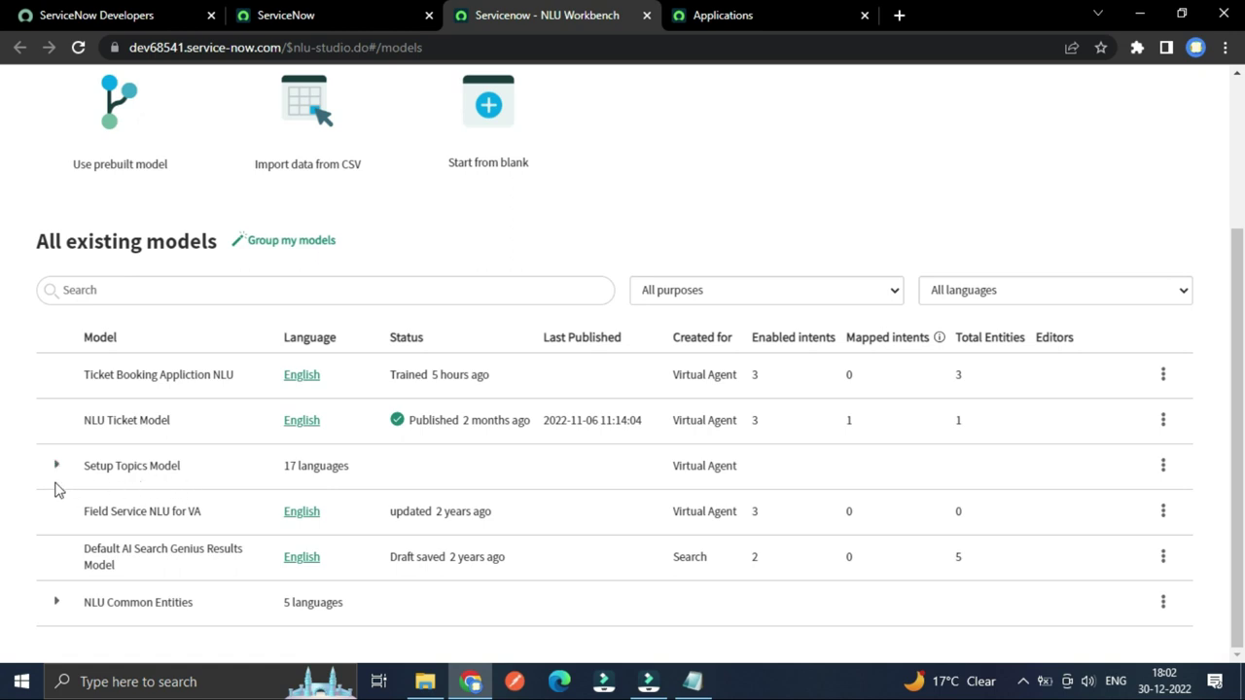
scroll(56, 489, "up", 1)
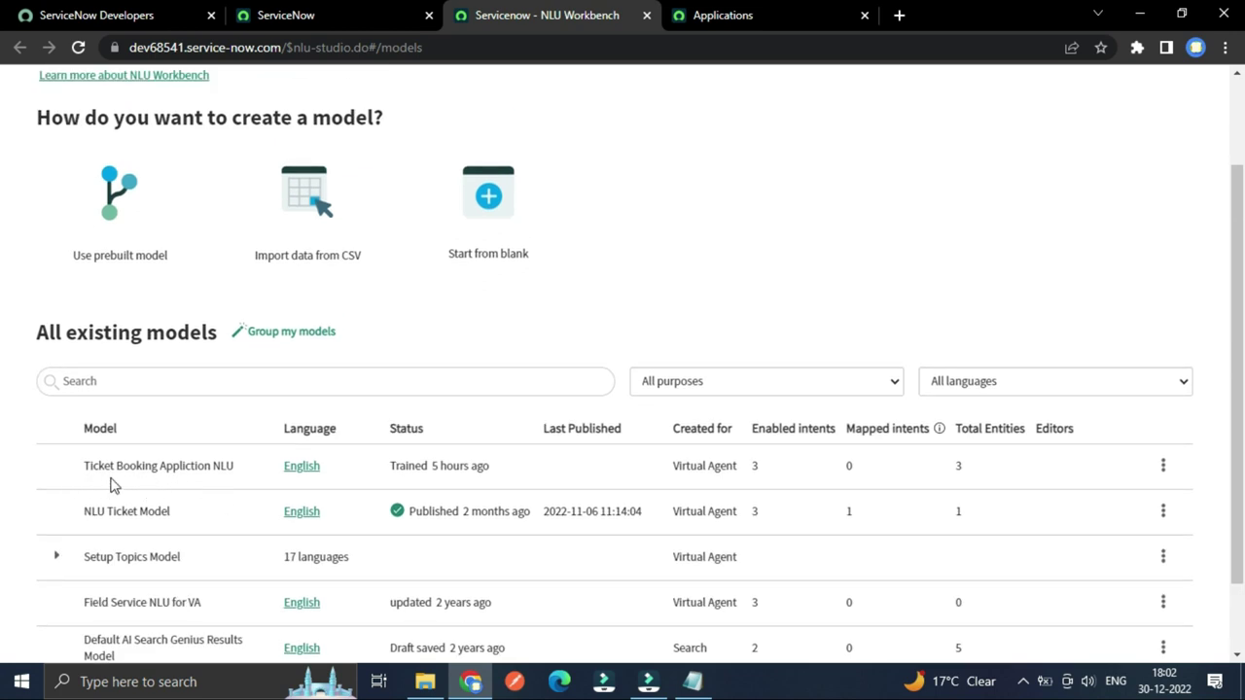
scroll(113, 485, "up", 1)
scroll(176, 553, "down", 2)
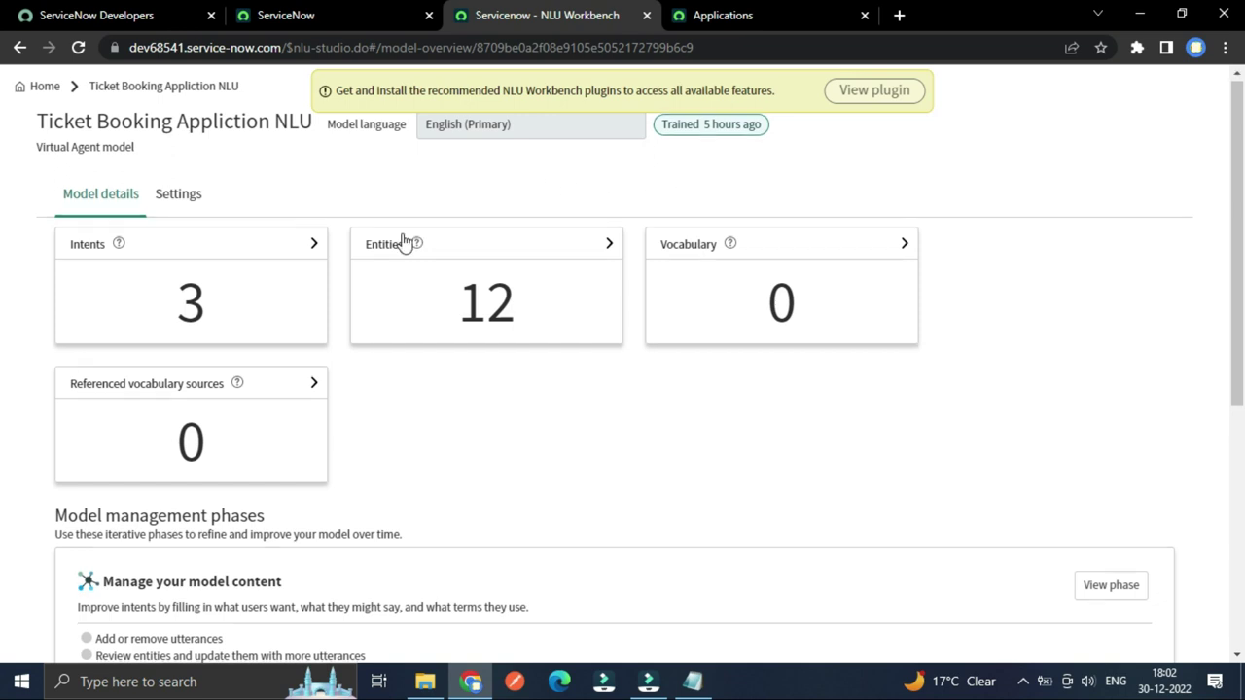
Go to the model's intents and open the #ticketStatus intent.
scroll(400, 292, "down", 1)
scroll(397, 350, "up", 1)
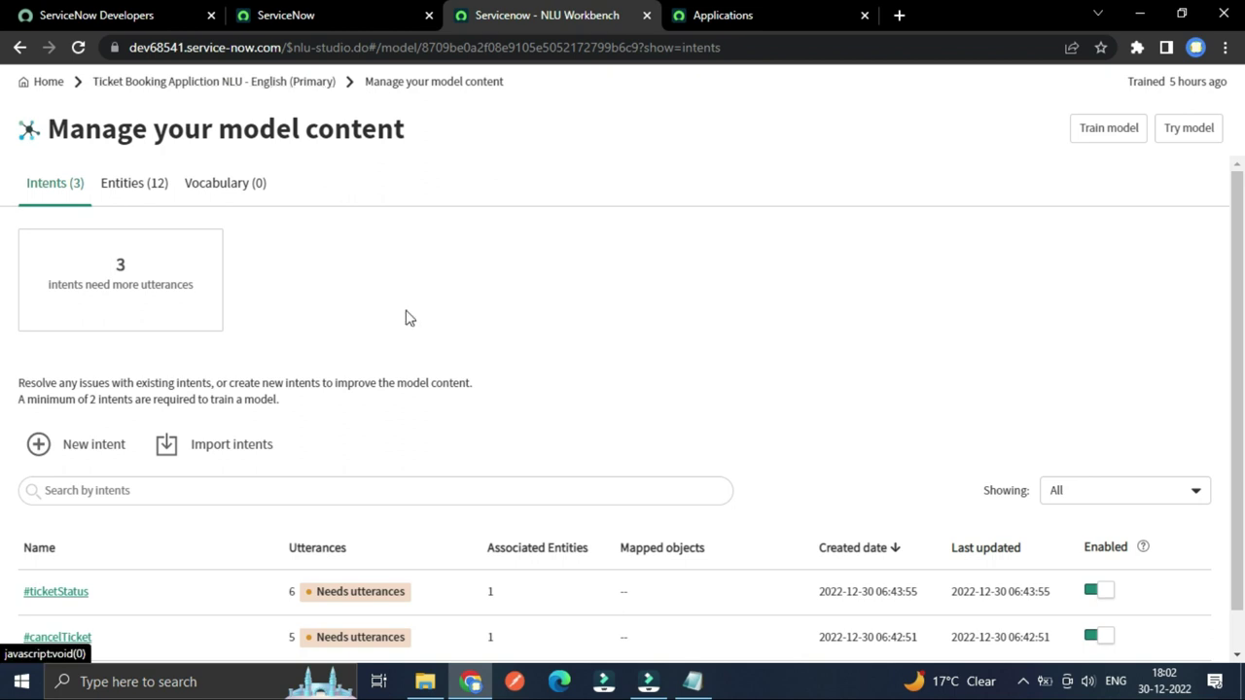
scroll(410, 322, "down", 1)
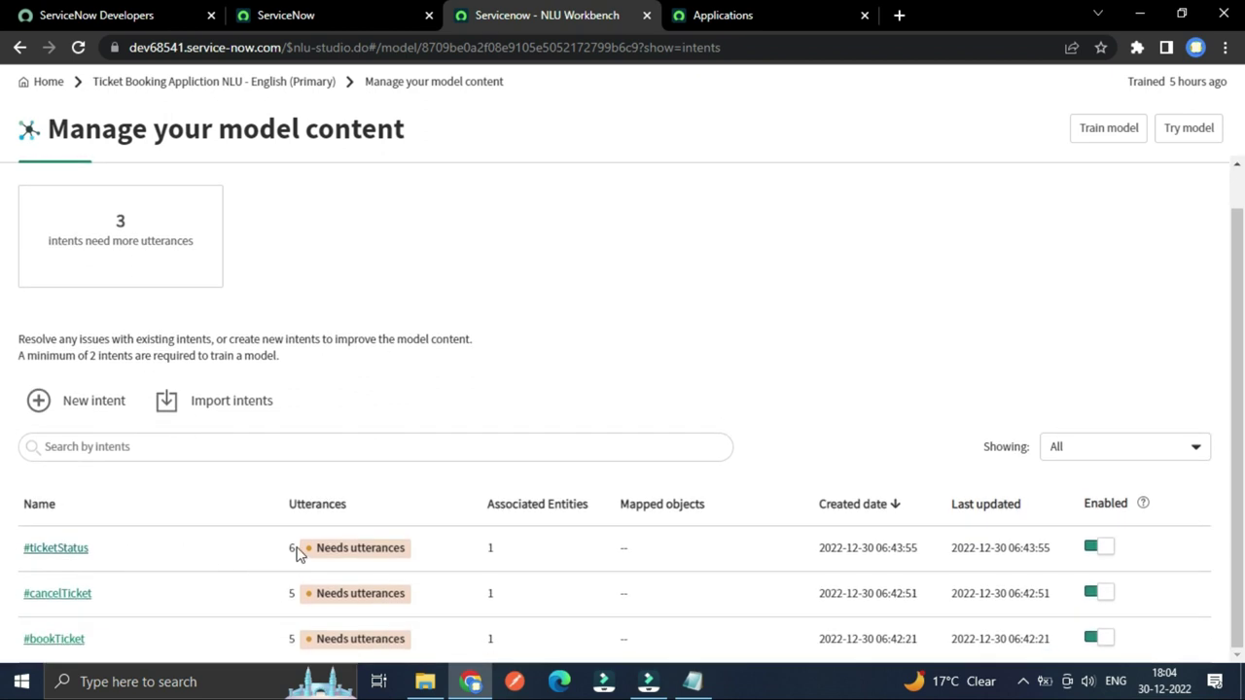
left_click(44, 551)
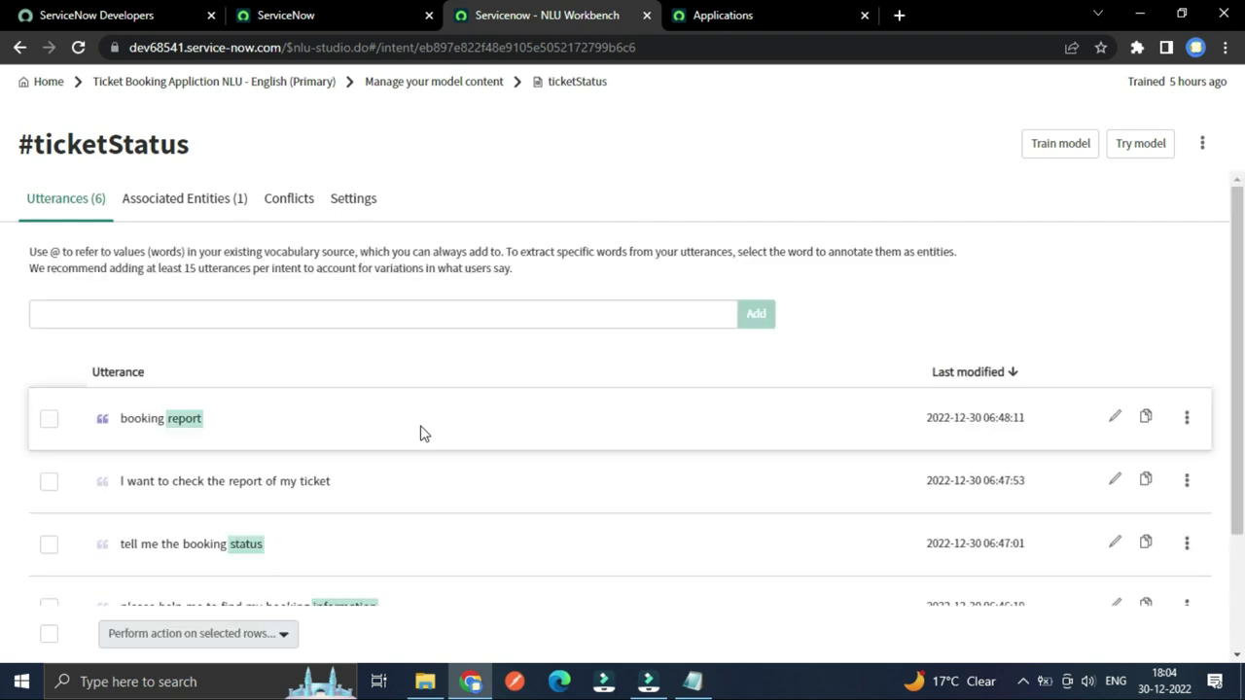
Examine the #ticketStatus intent's utterances and the words annotated as entities in them.
scroll(430, 446, "down", 3)
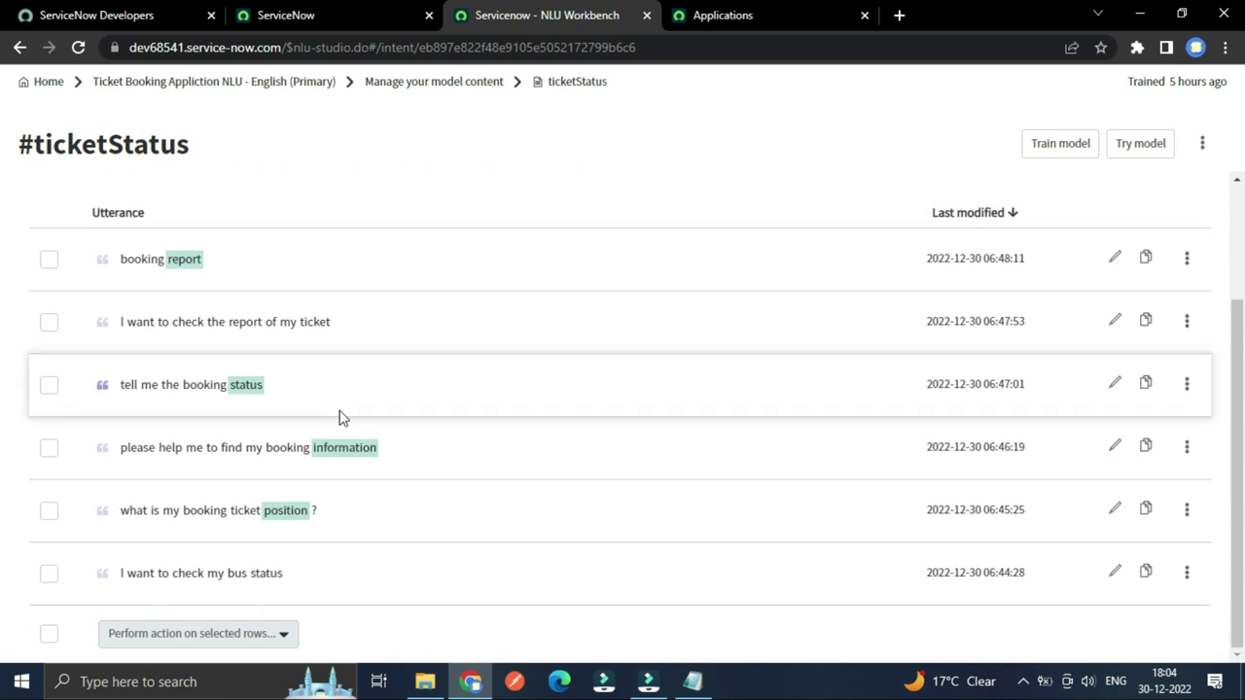
scroll(292, 380, "up", 3)
scroll(282, 401, "down", 3)
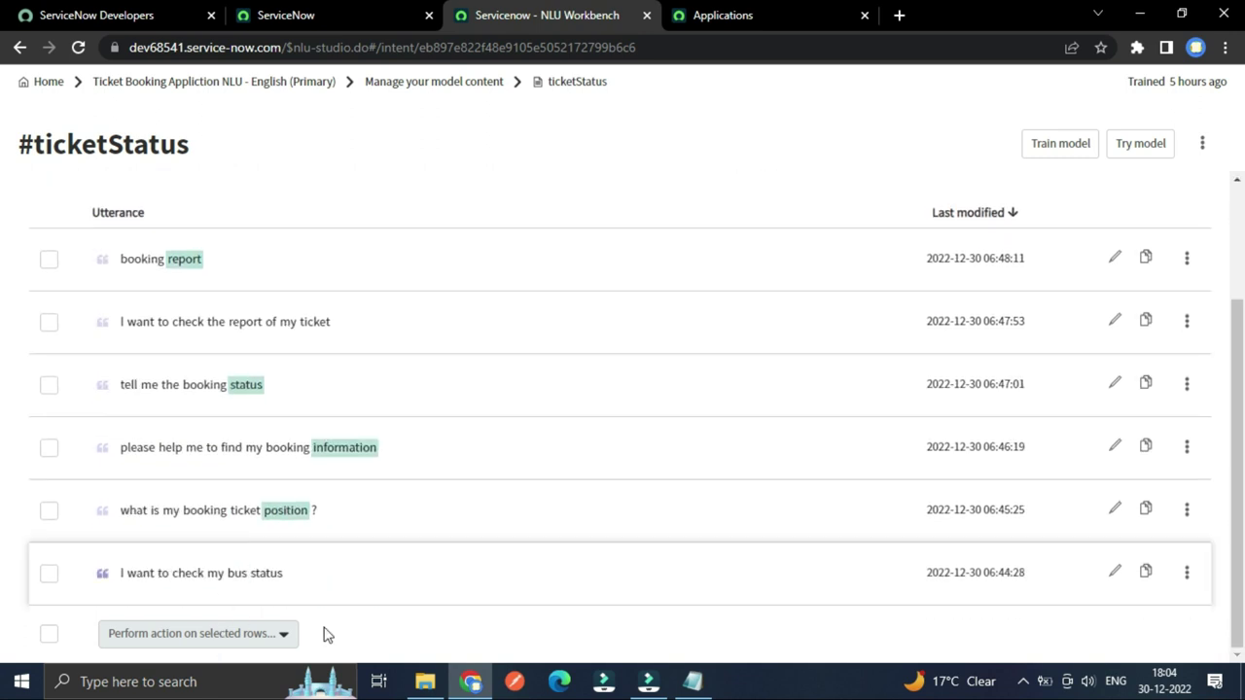
scroll(361, 570, "up", 3)
scroll(375, 508, "down", 3)
scroll(380, 495, "up", 3)
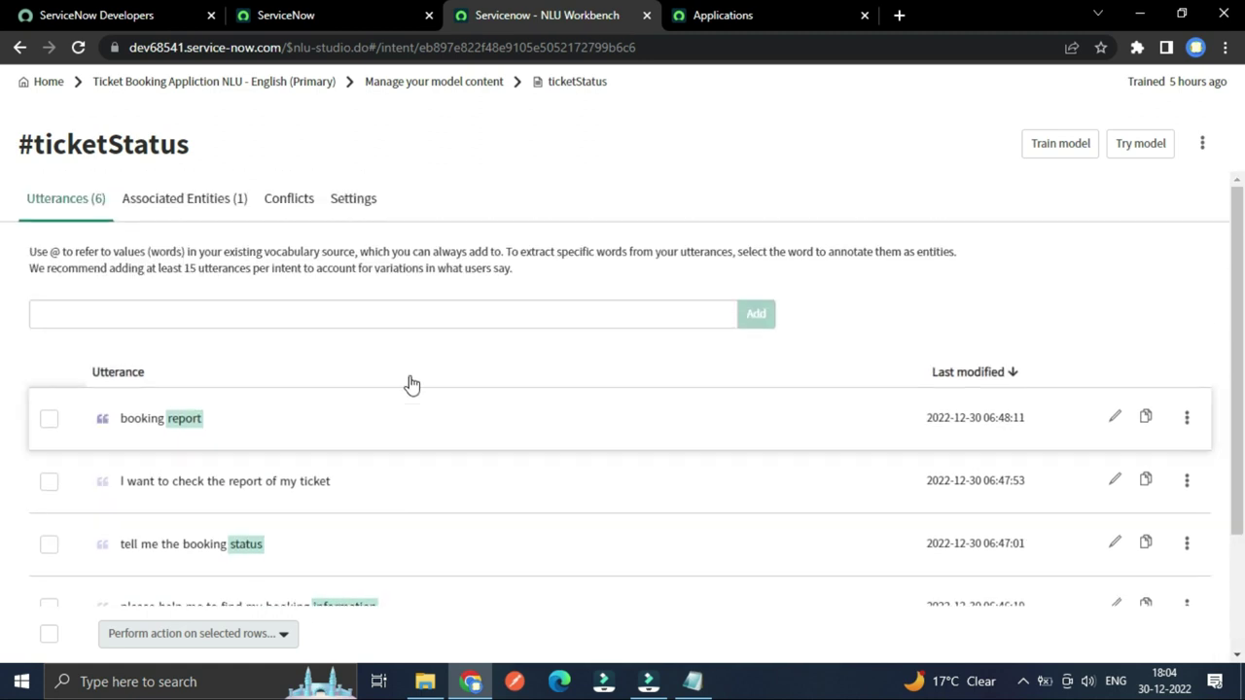
scroll(416, 354, "down", 3)
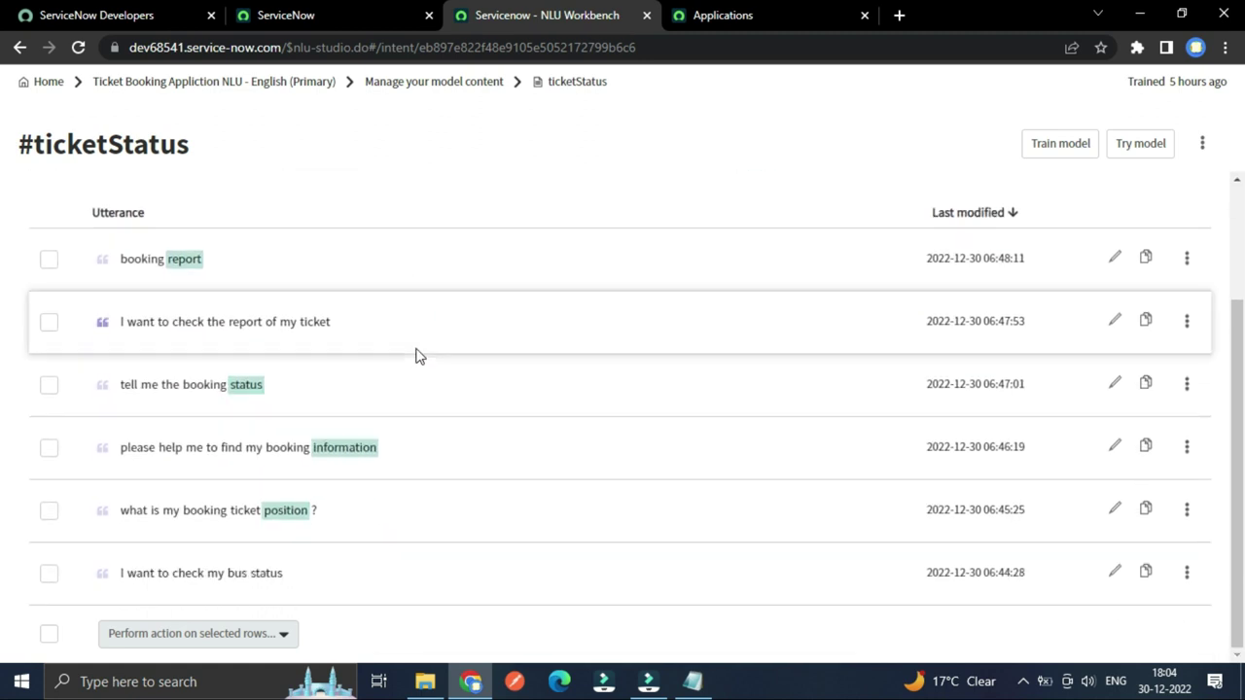
scroll(417, 362, "up", 3)
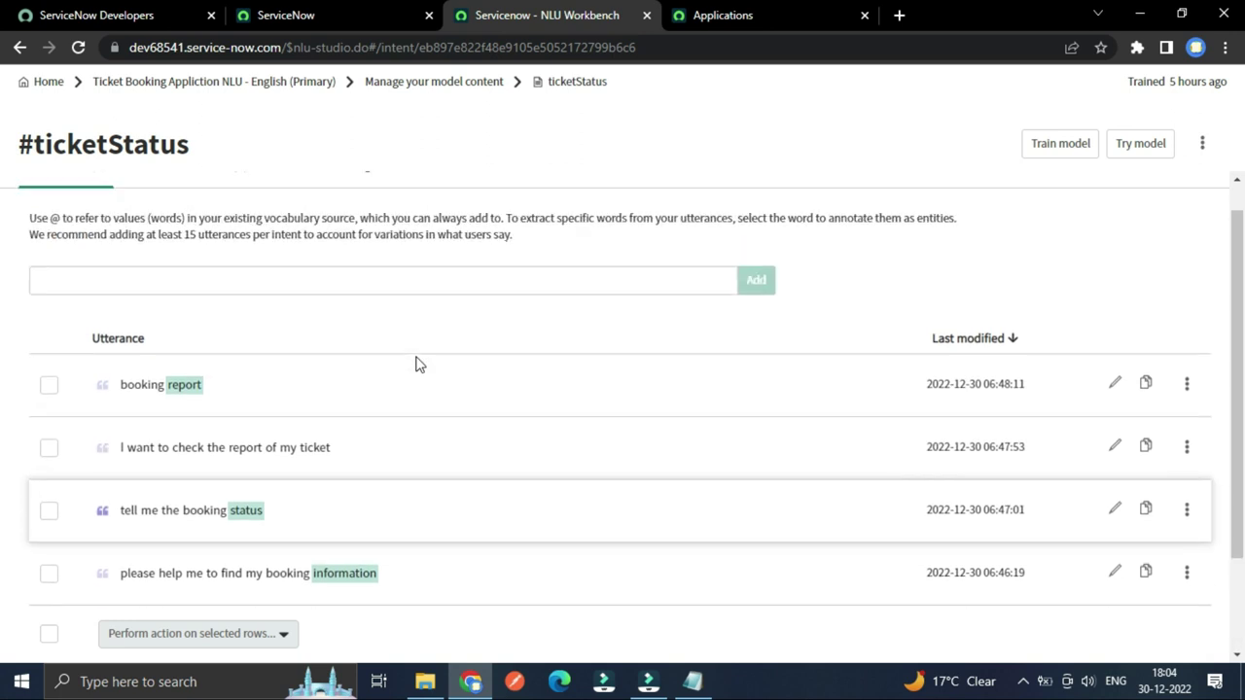
scroll(416, 360, "down", 2)
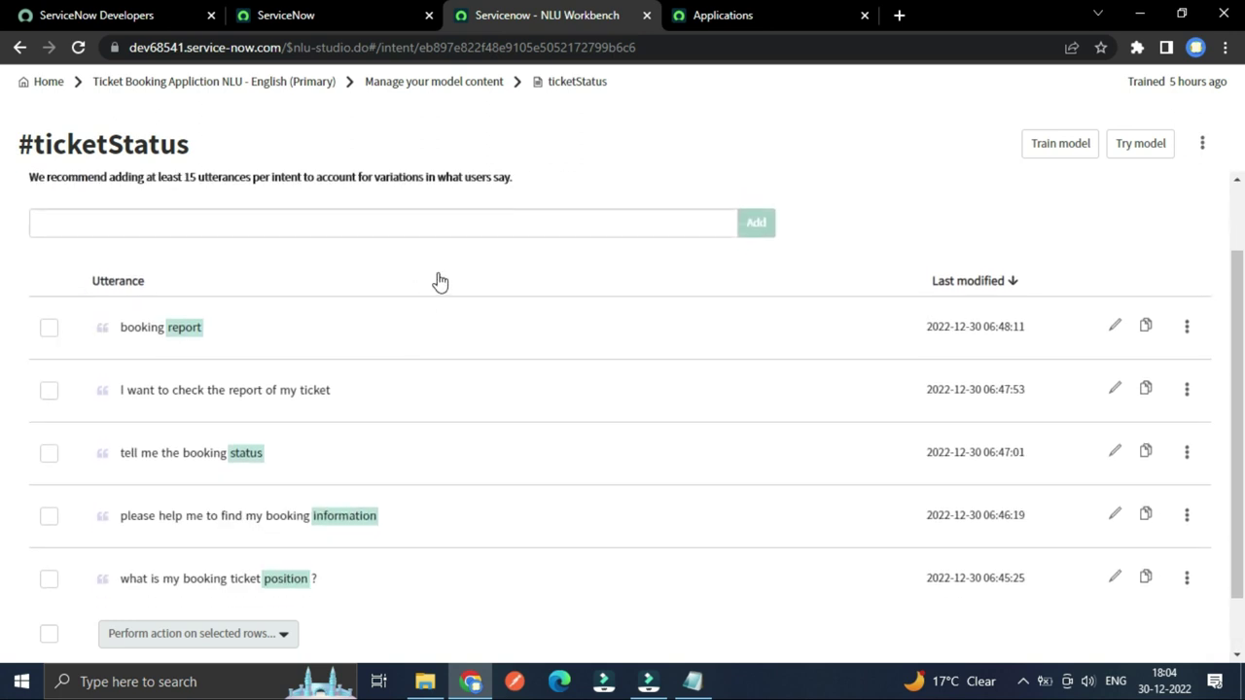
scroll(437, 292, "up", 1)
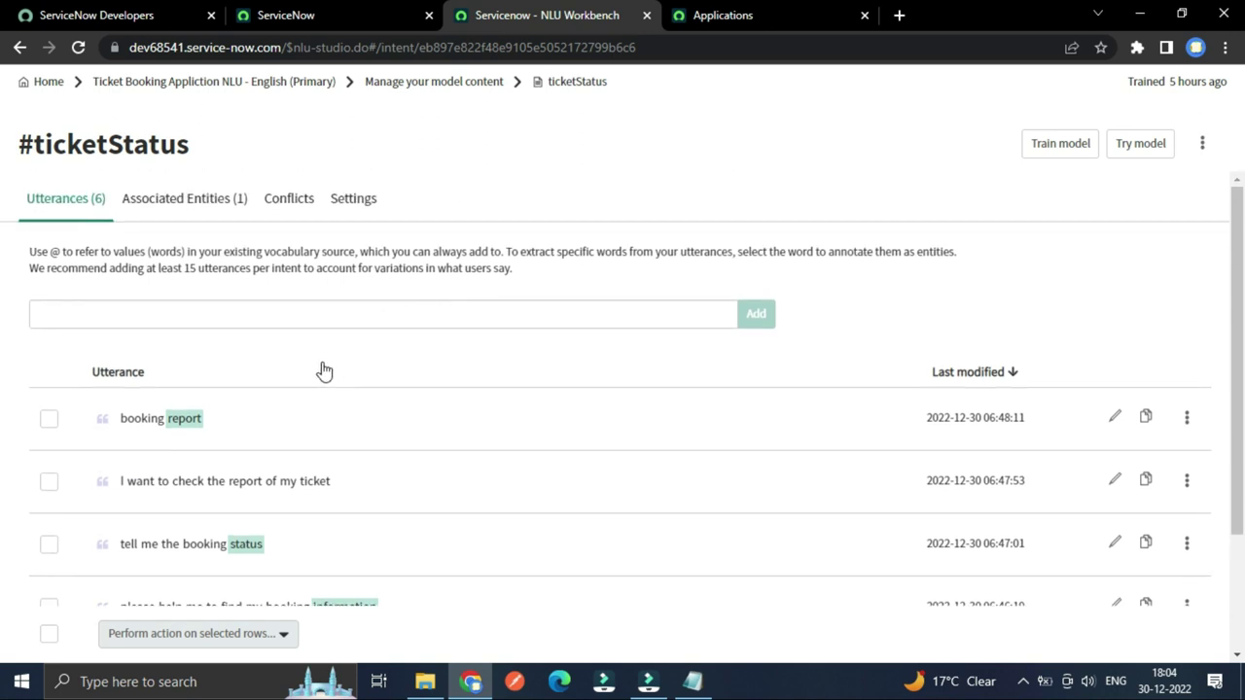
scroll(324, 373, "down", 1)
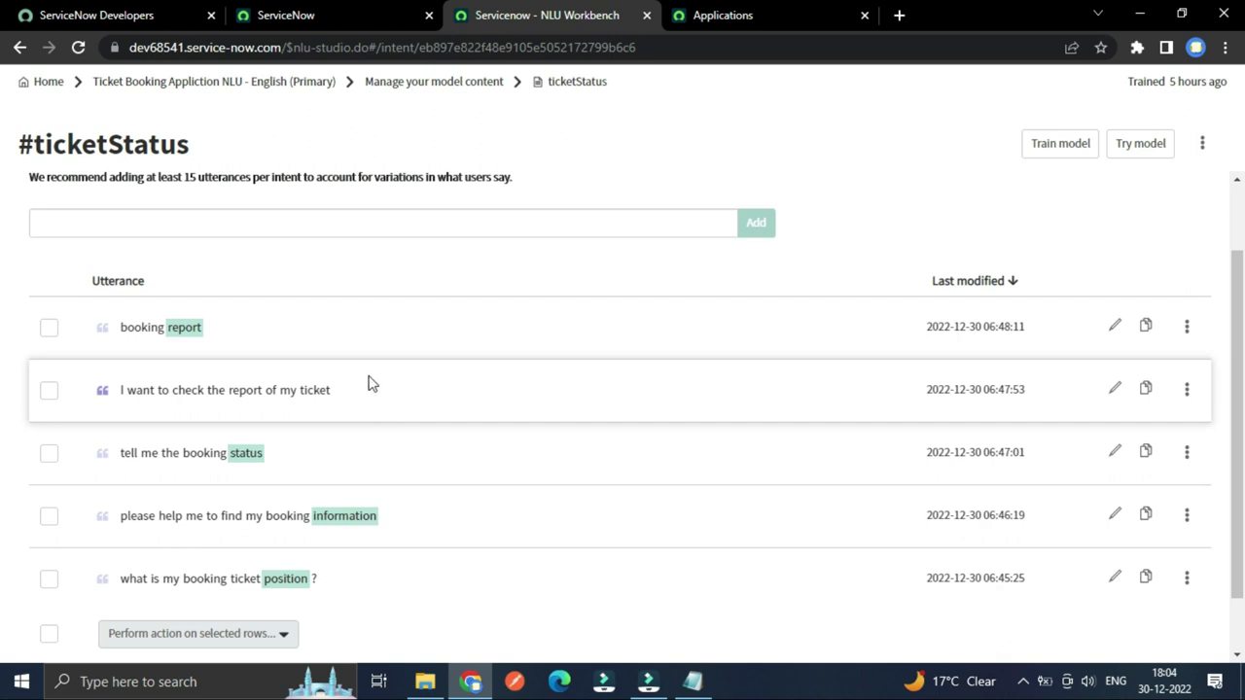
scroll(314, 305, "down", 1)
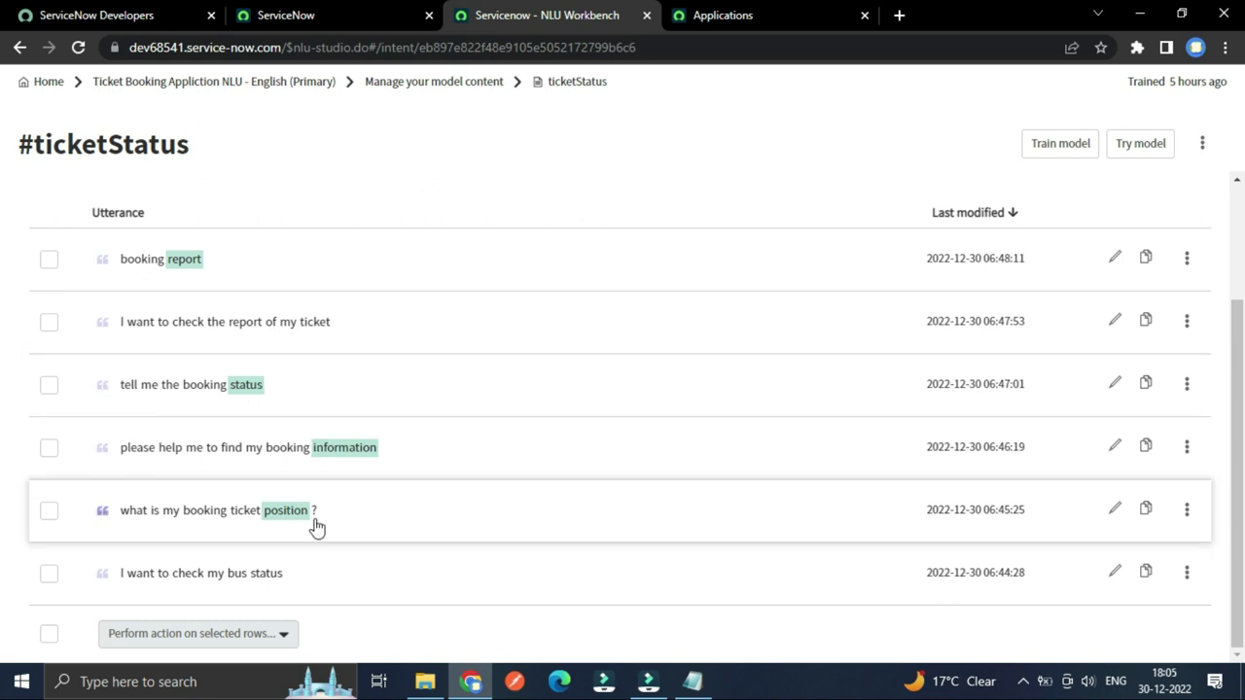
scroll(474, 480, "up", 2)
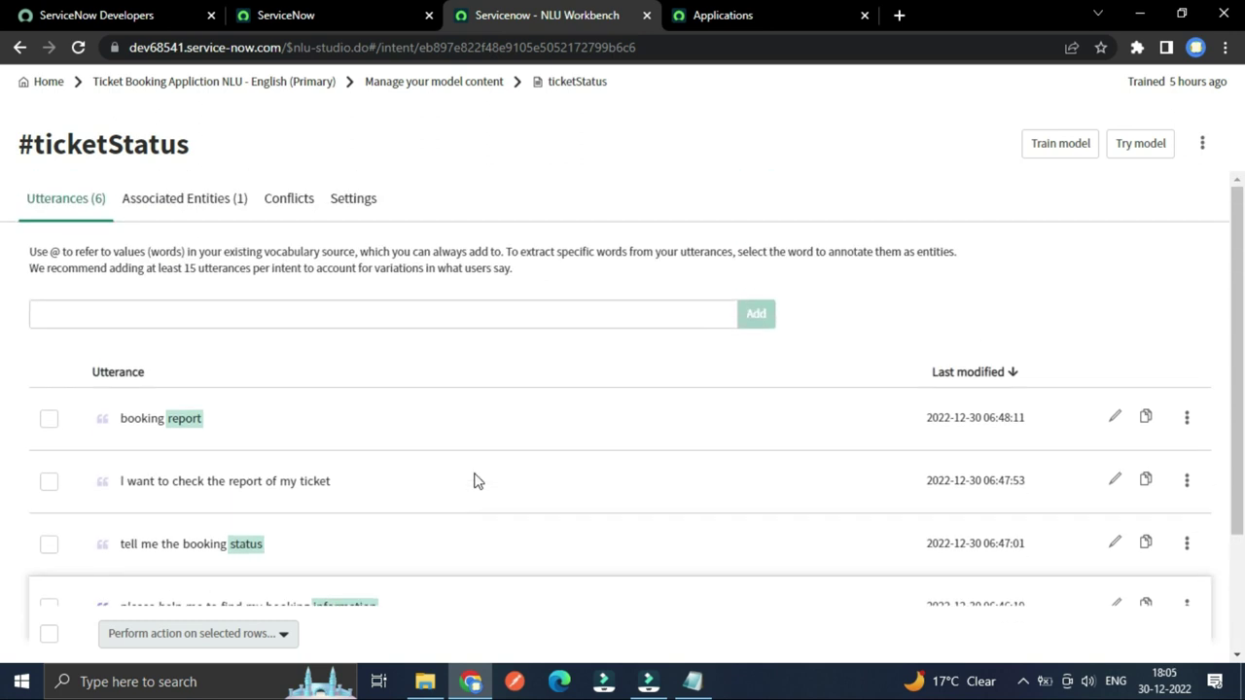
scroll(474, 480, "down", 2)
scroll(473, 479, "up", 2)
scroll(473, 480, "down", 2)
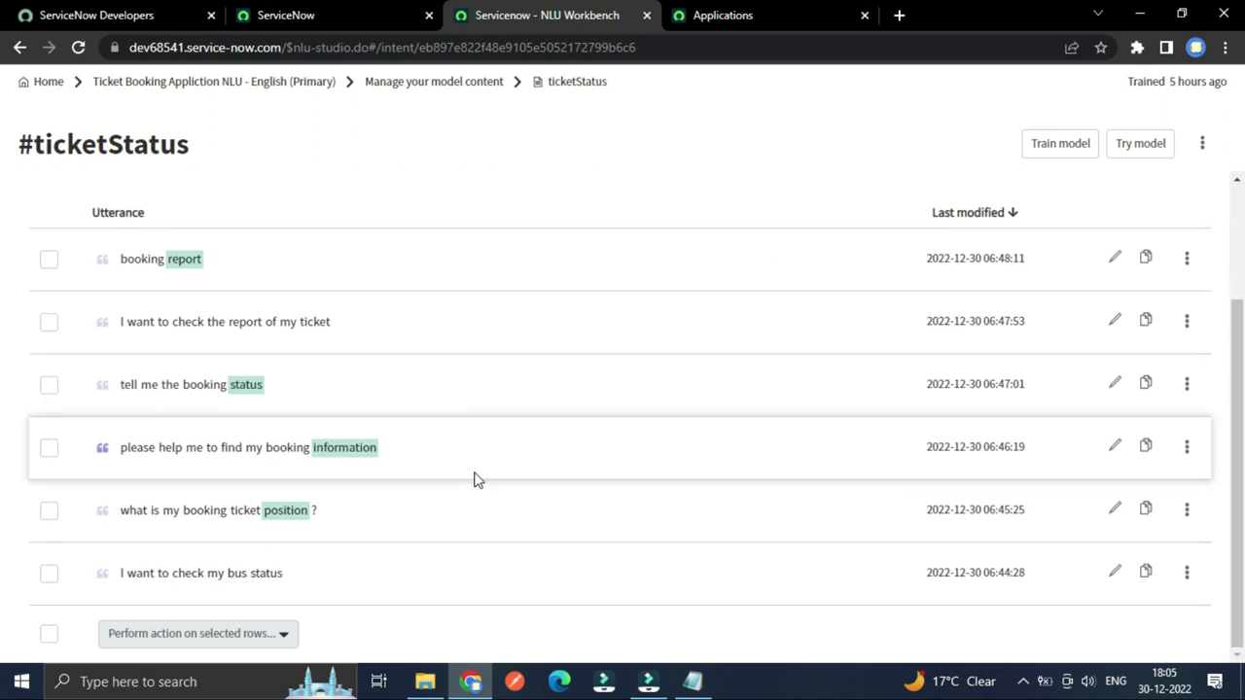
scroll(476, 480, "up", 2)
scroll(476, 480, "down", 2)
scroll(474, 480, "up", 2)
scroll(474, 479, "down", 2)
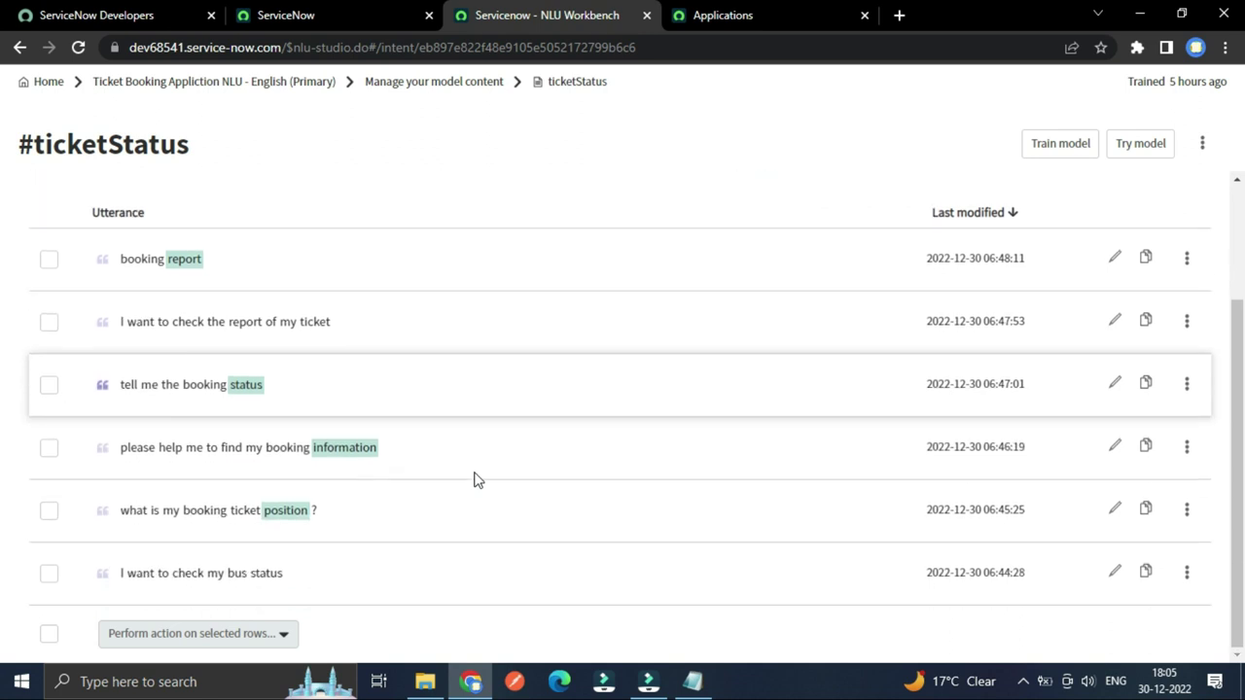
scroll(476, 480, "up", 1)
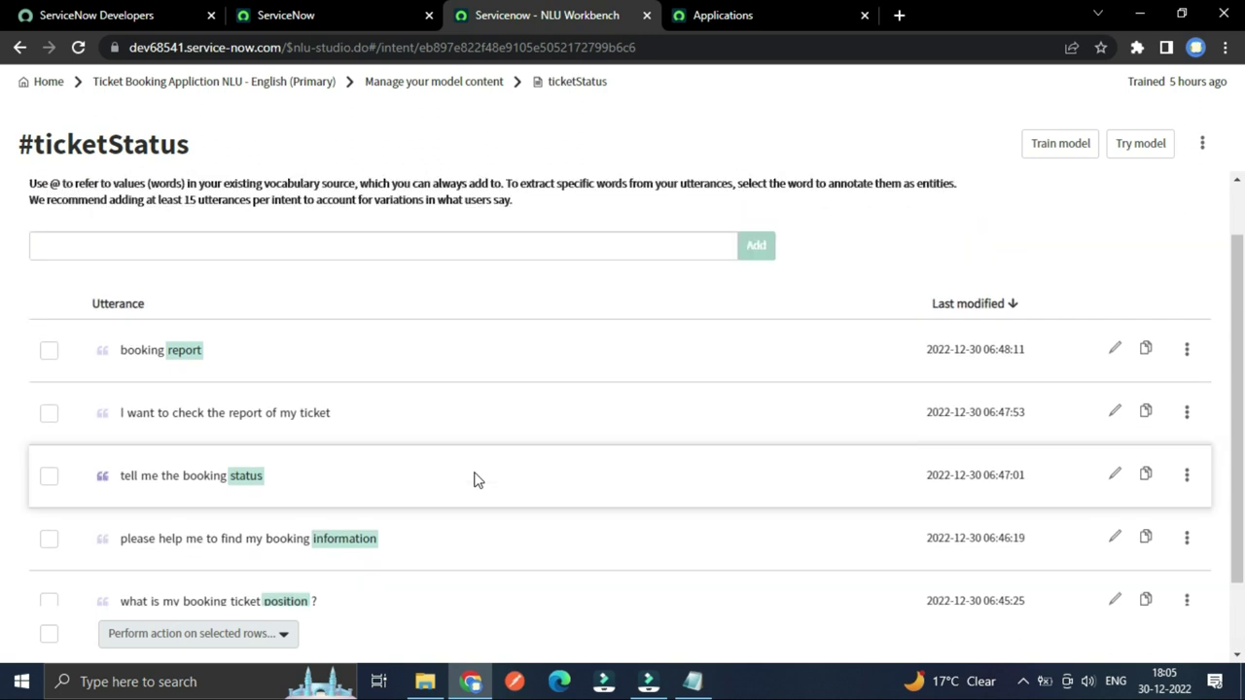
scroll(270, 420, "up", 1)
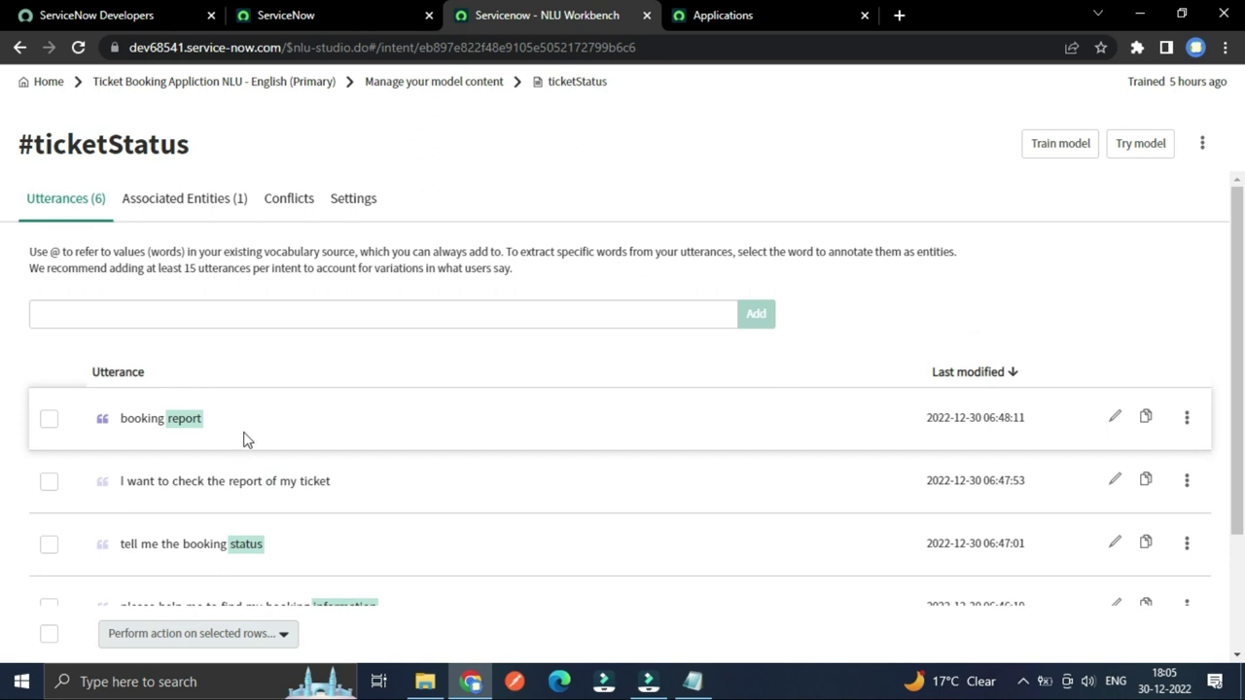
scroll(243, 438, "down", 1)
scroll(244, 440, "down", 1)
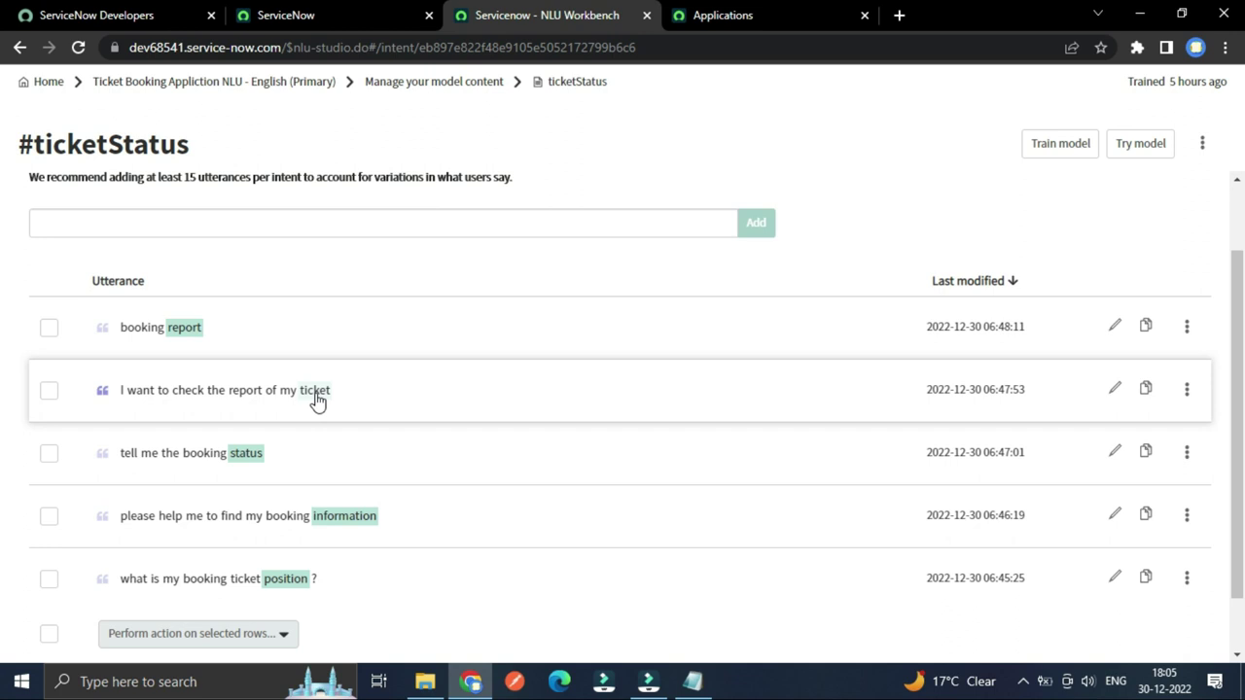
Look at the simple entities available for annotating "ticket" in the utterance "I want to check the report of my ticket".
double_click(316, 399)
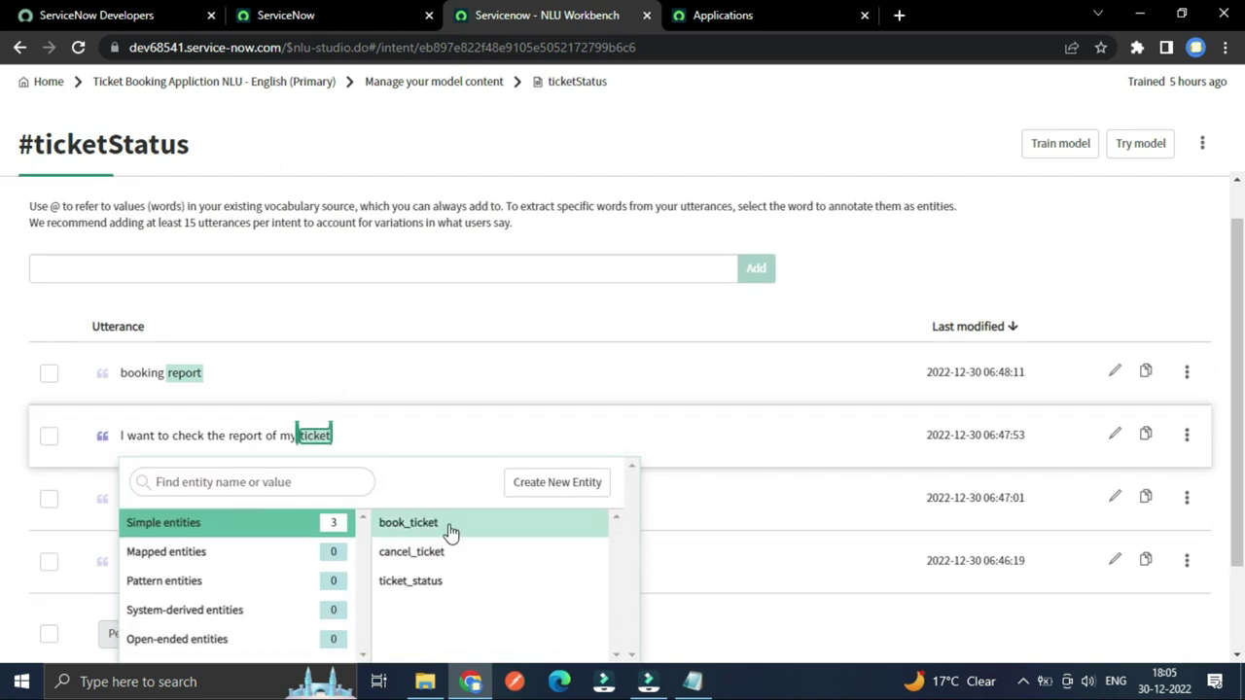
scroll(451, 532, "down", 1)
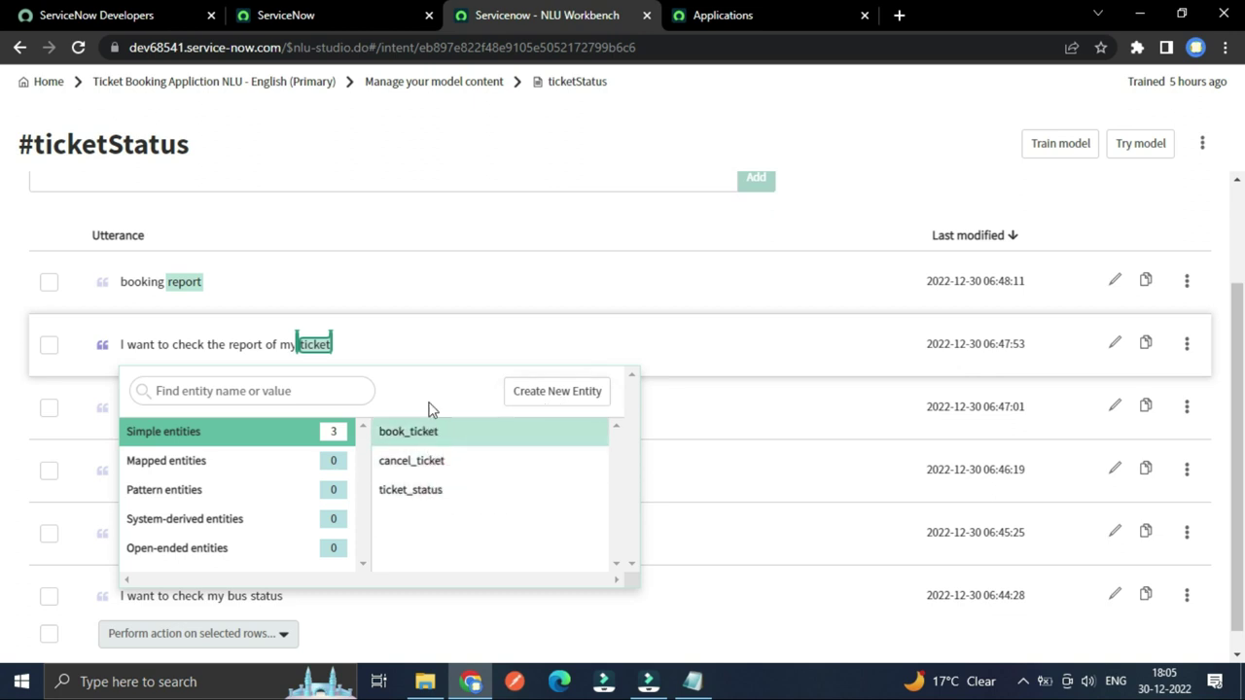
left_click(494, 268)
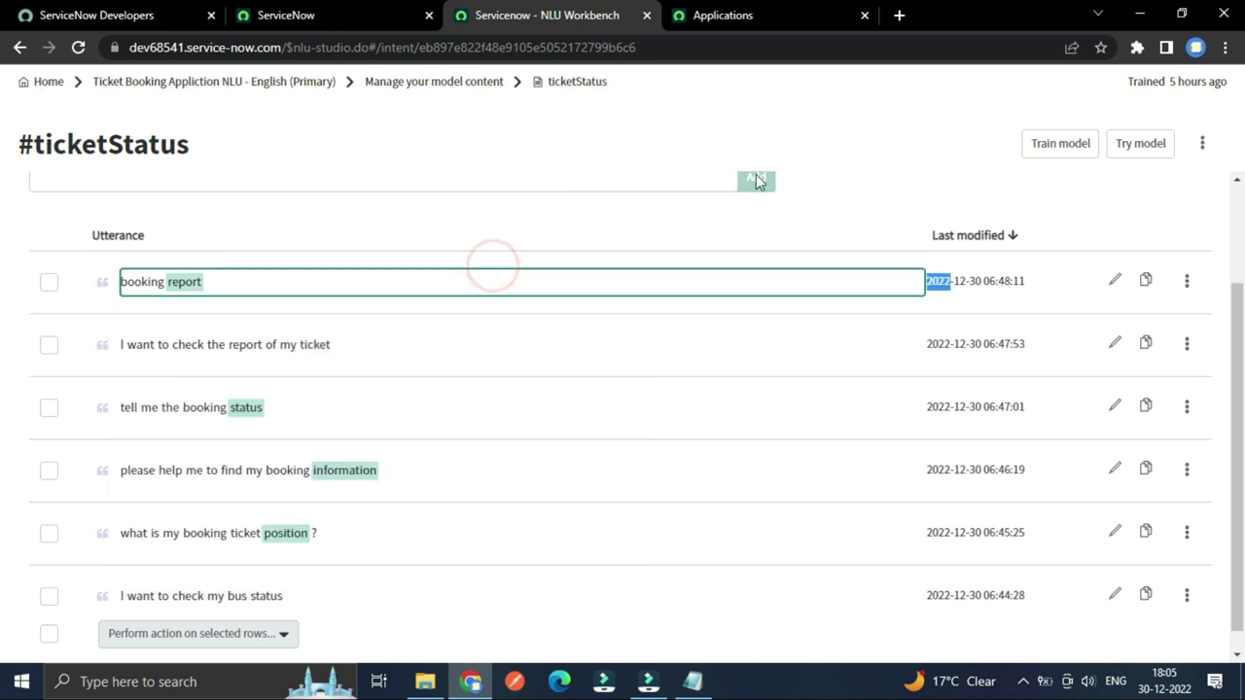
Examine the entry field for new utterances and the full list of utterances in the #ticketStatus intent.
scroll(457, 492, "up", 3)
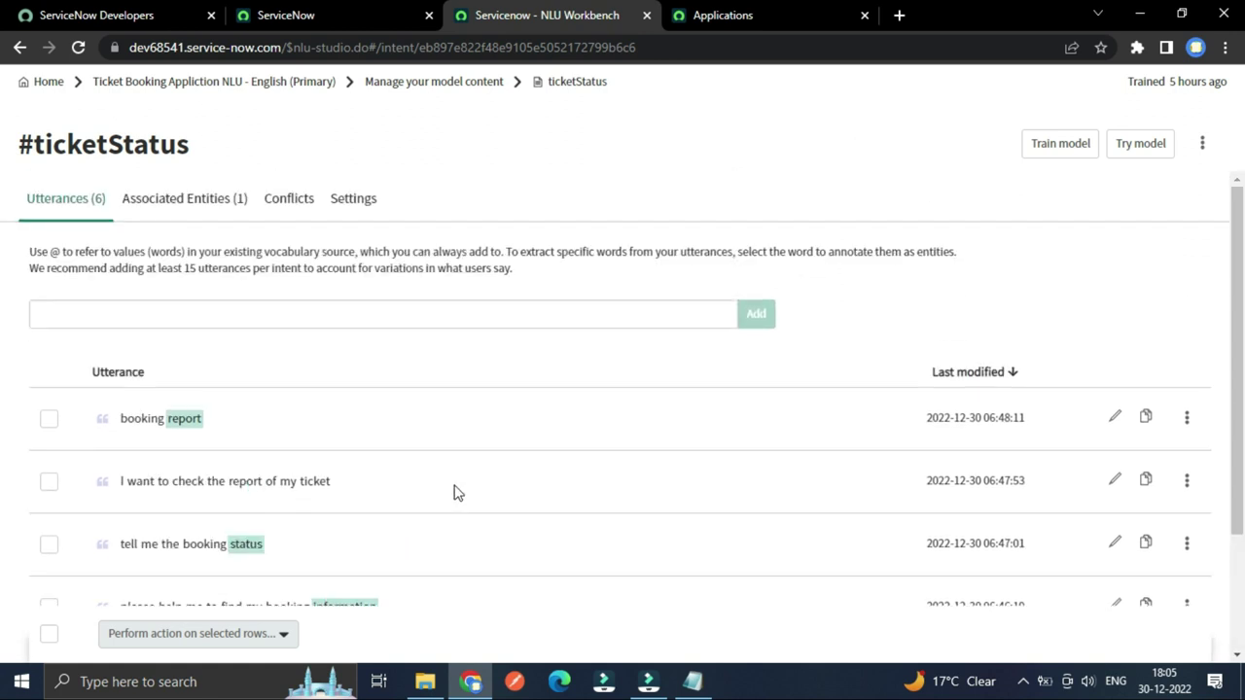
scroll(389, 475, "down", 3)
scroll(383, 472, "up", 3)
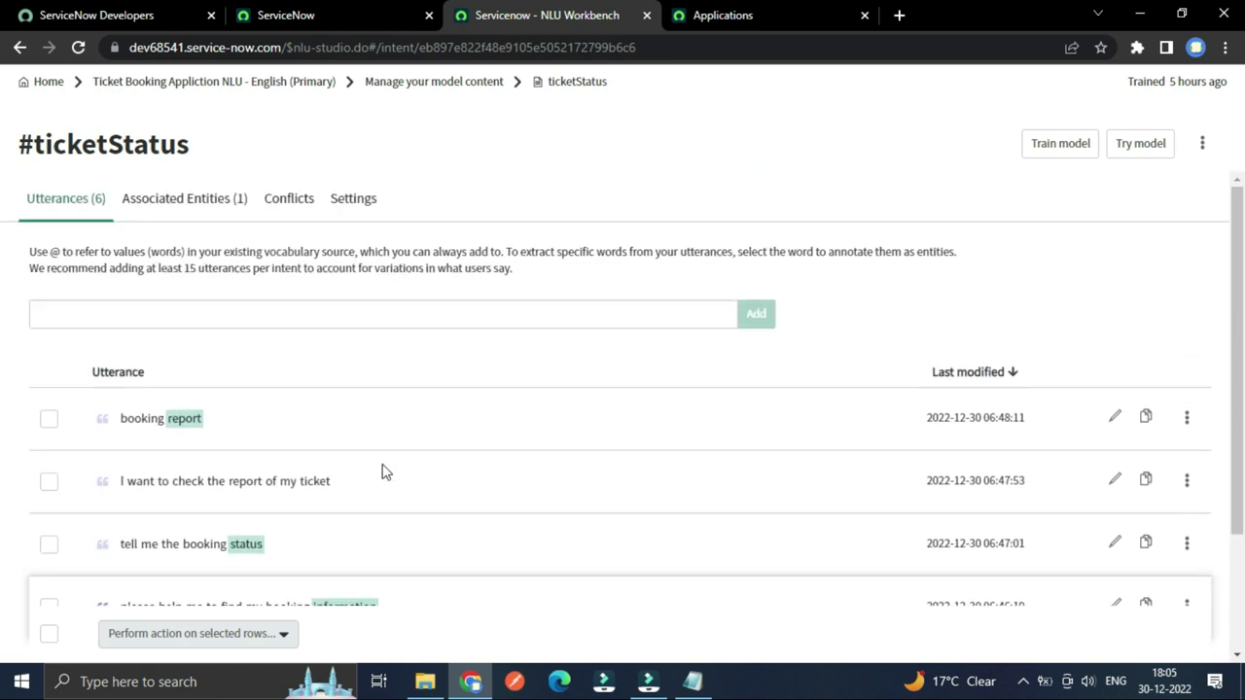
left_click(257, 314)
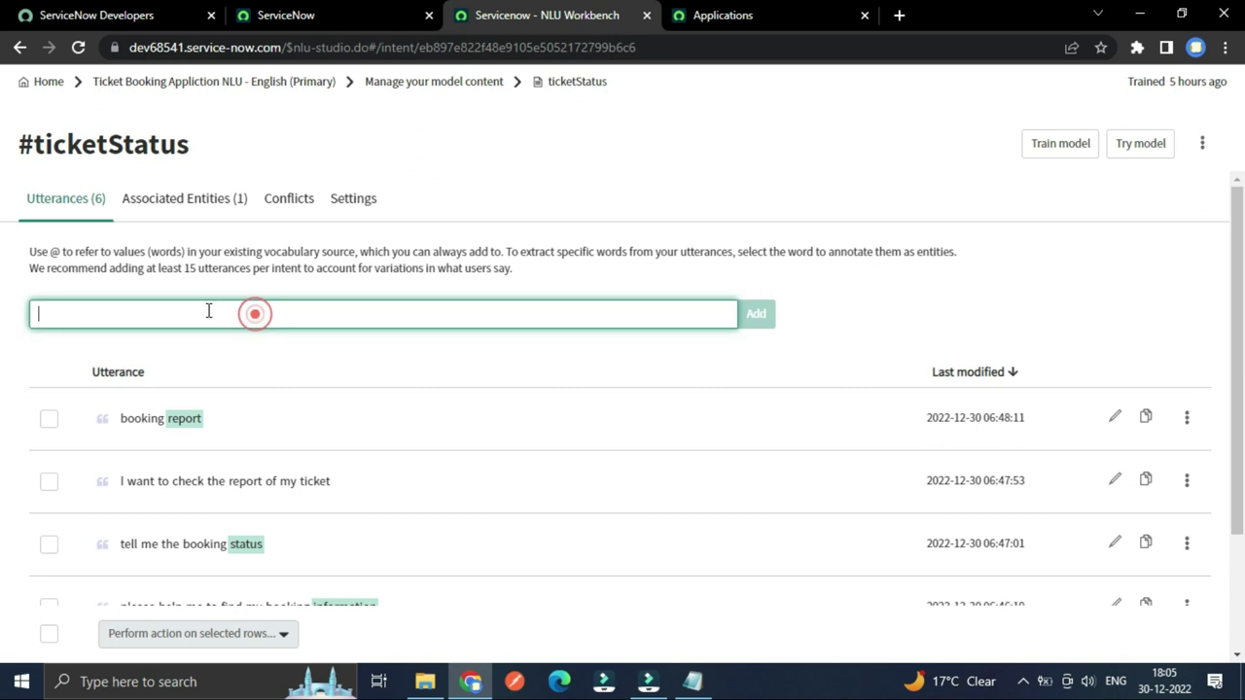
left_click(784, 346)
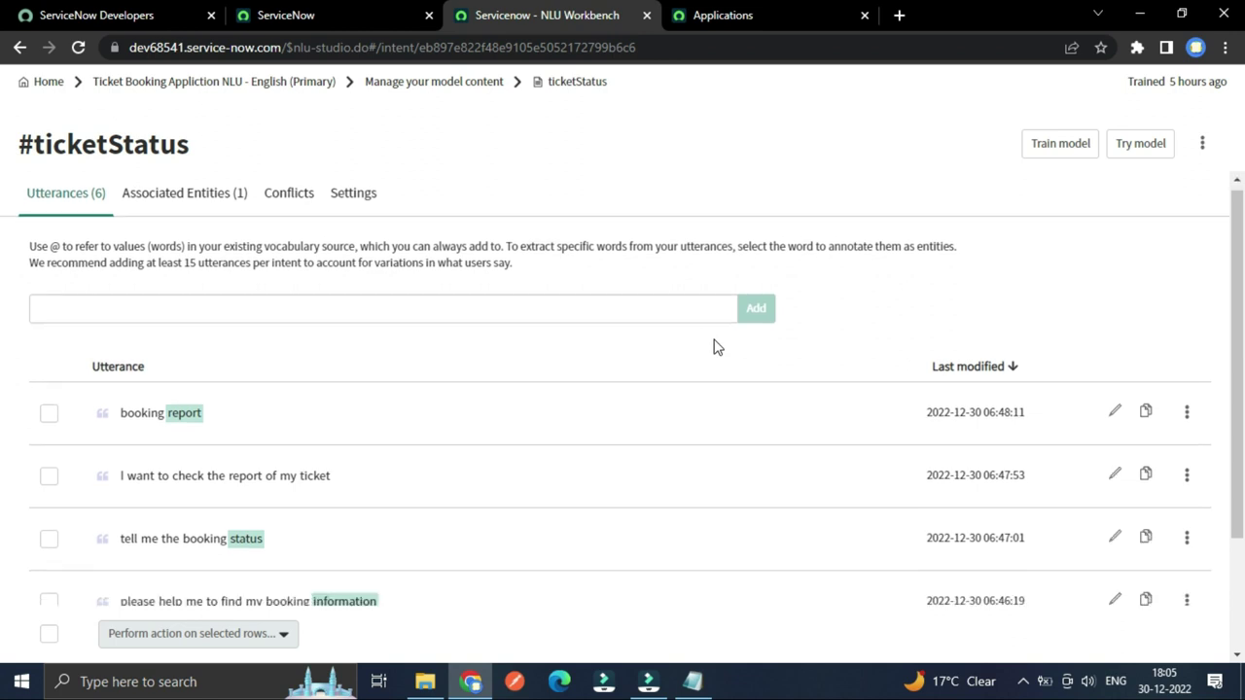
scroll(622, 379, "down", 3)
scroll(547, 437, "up", 3)
scroll(547, 436, "down", 3)
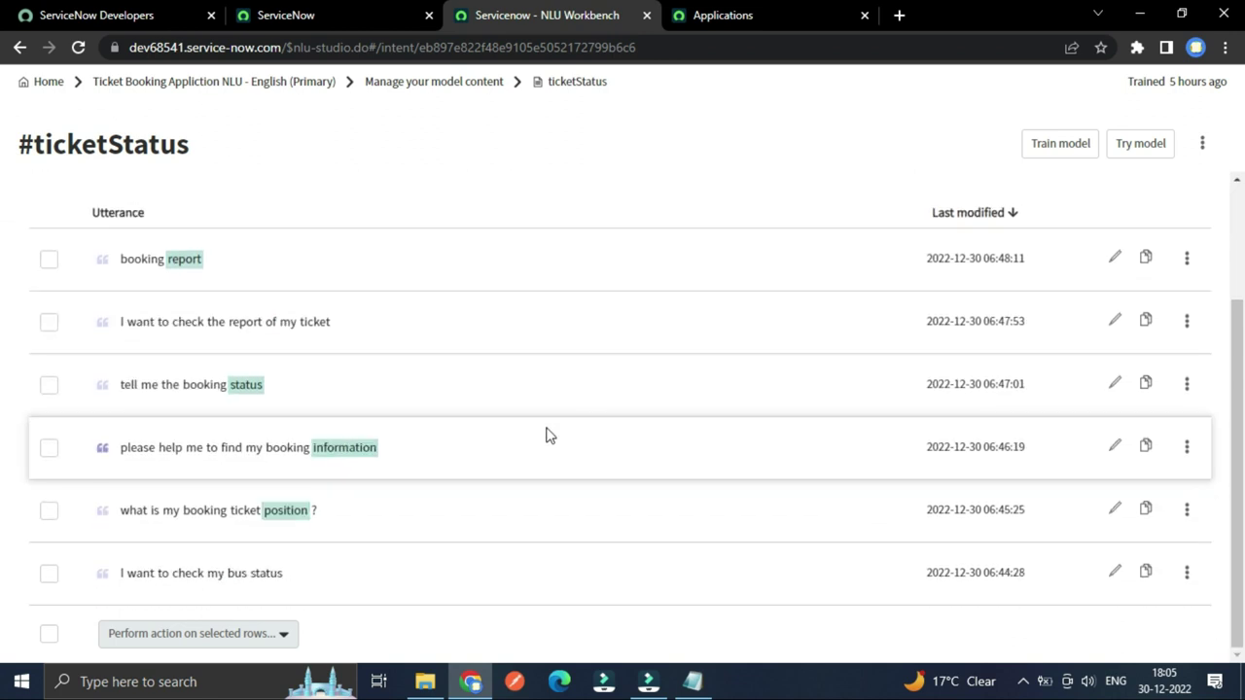
scroll(546, 435, "up", 3)
scroll(548, 434, "down", 3)
scroll(548, 433, "up", 3)
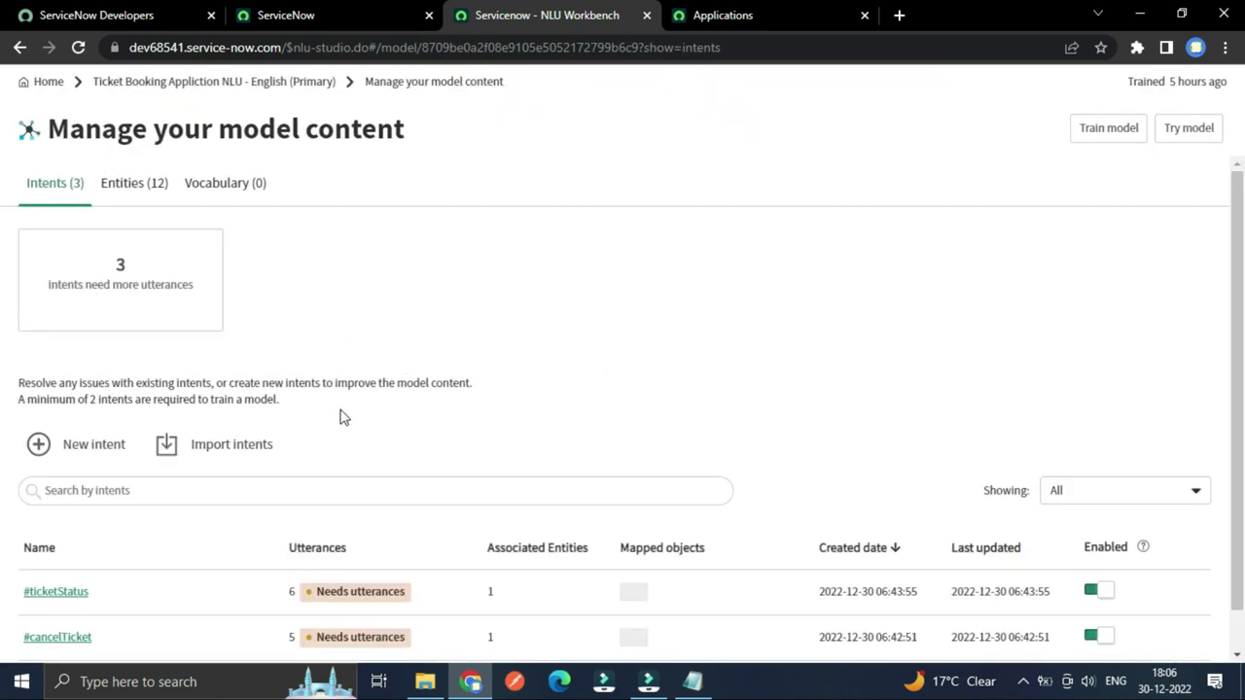
Open the #bookTicket intent and test the trained model with the utterance "i want to book ticket".
scroll(125, 578, "down", 1)
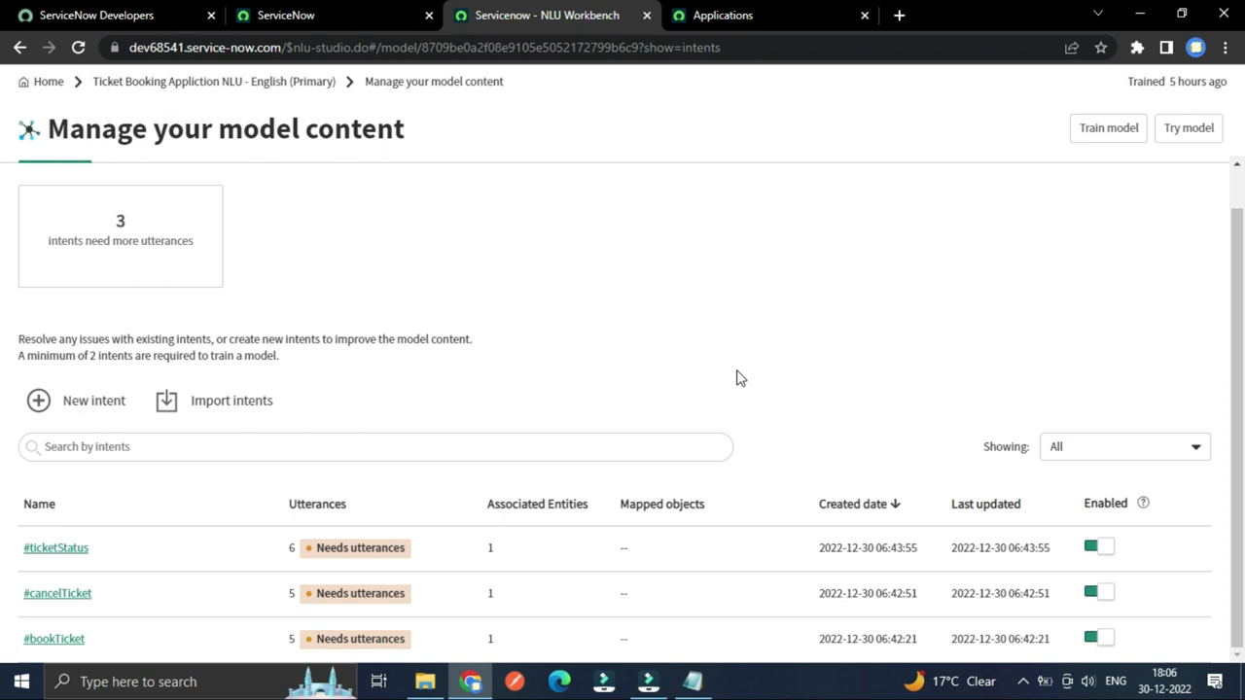
left_click(41, 641)
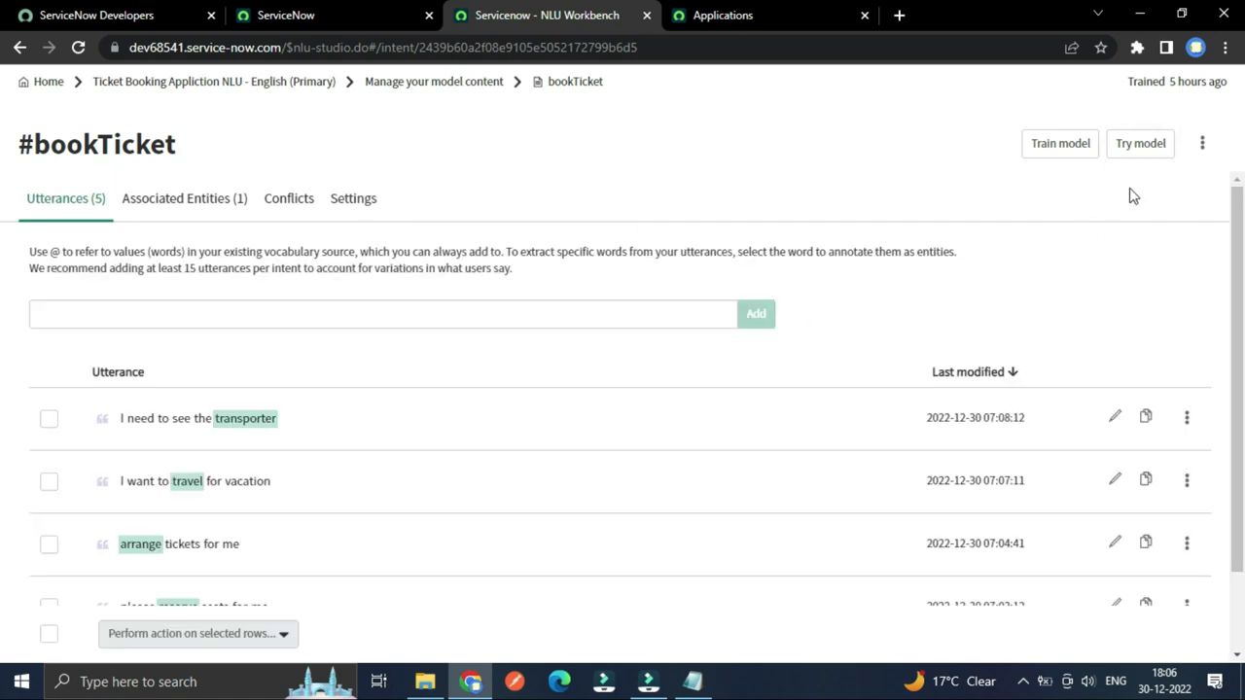
left_click(1139, 148)
left_click(1004, 336)
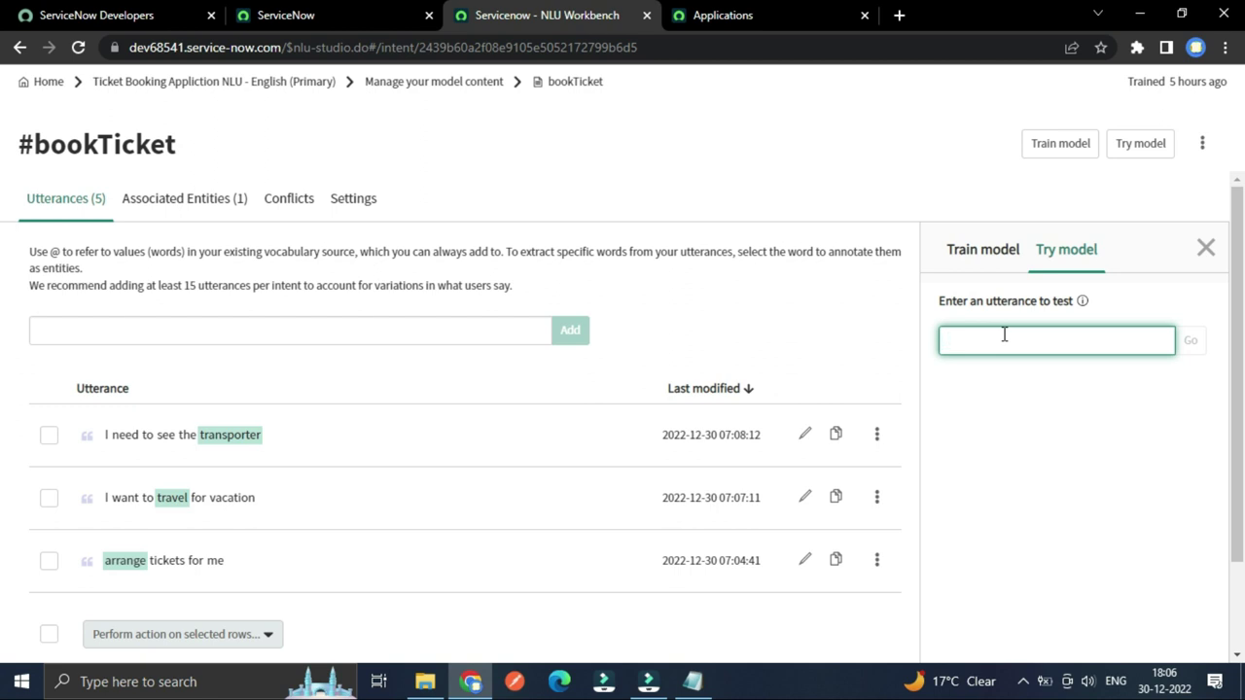
type("I")
type("want to book ticket")
key("Return")
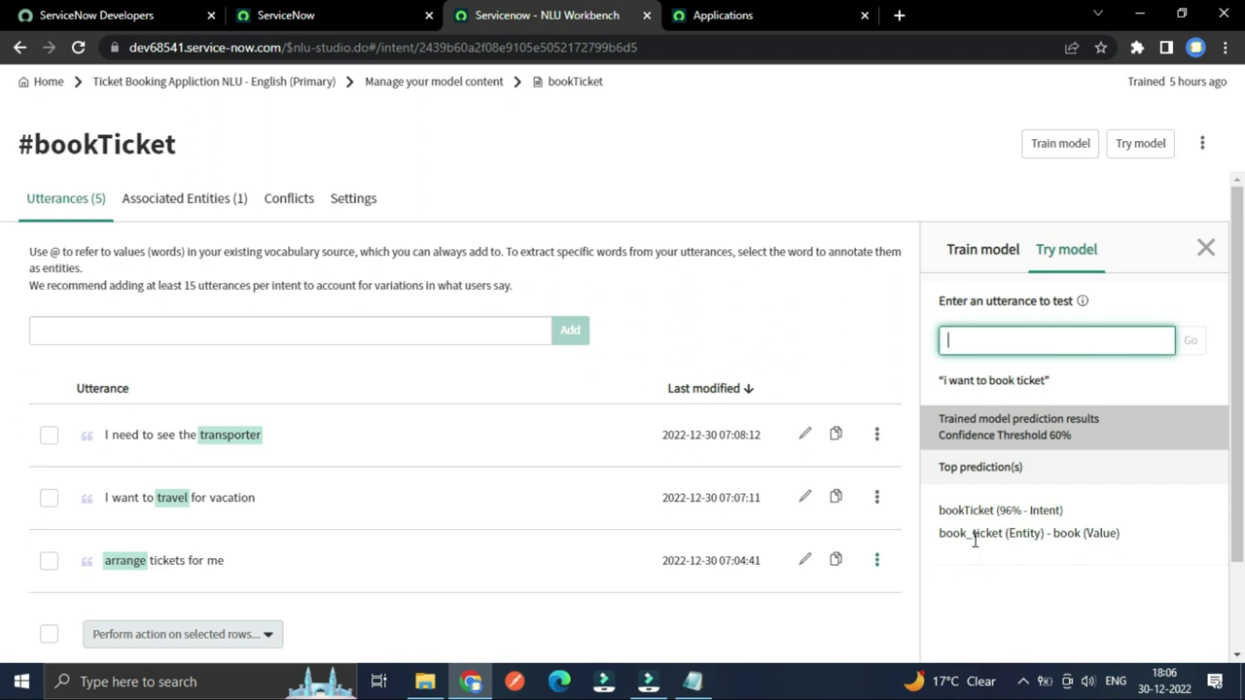
Compare the predicted intent and entity for the tested utterance with the annotated utterances of #bookTicket.
scroll(361, 548, "down", 1)
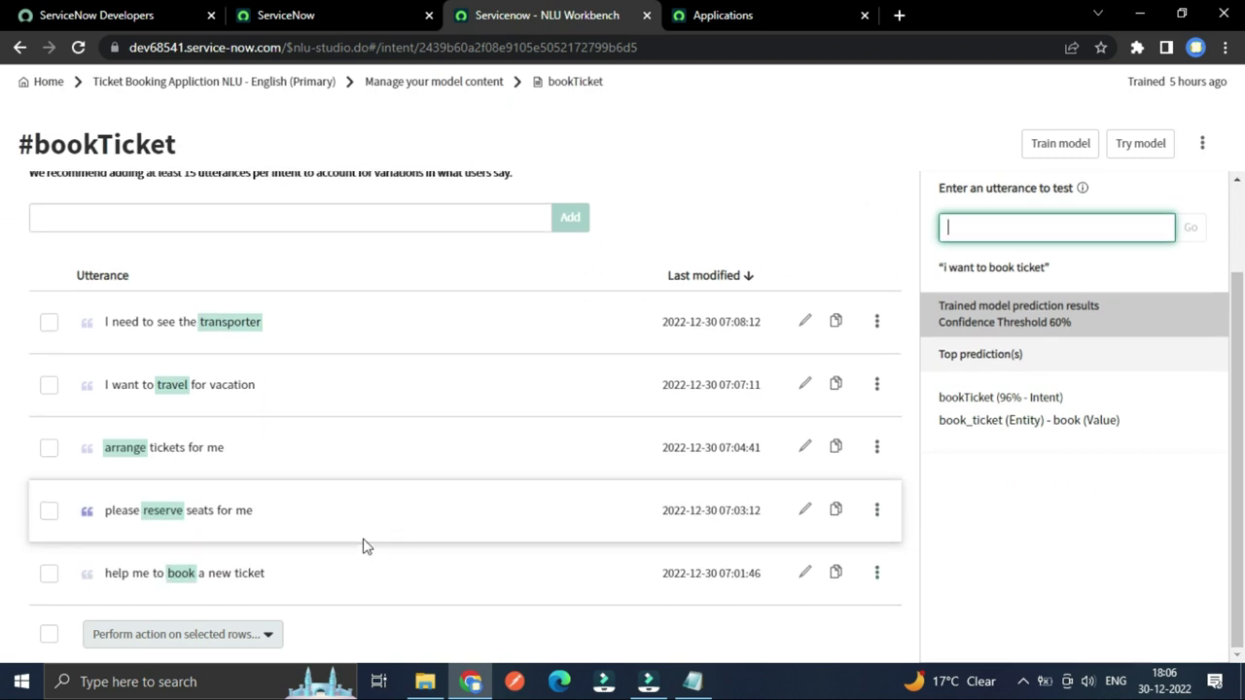
scroll(304, 425, "up", 1)
scroll(300, 425, "down", 2)
scroll(320, 501, "up", 2)
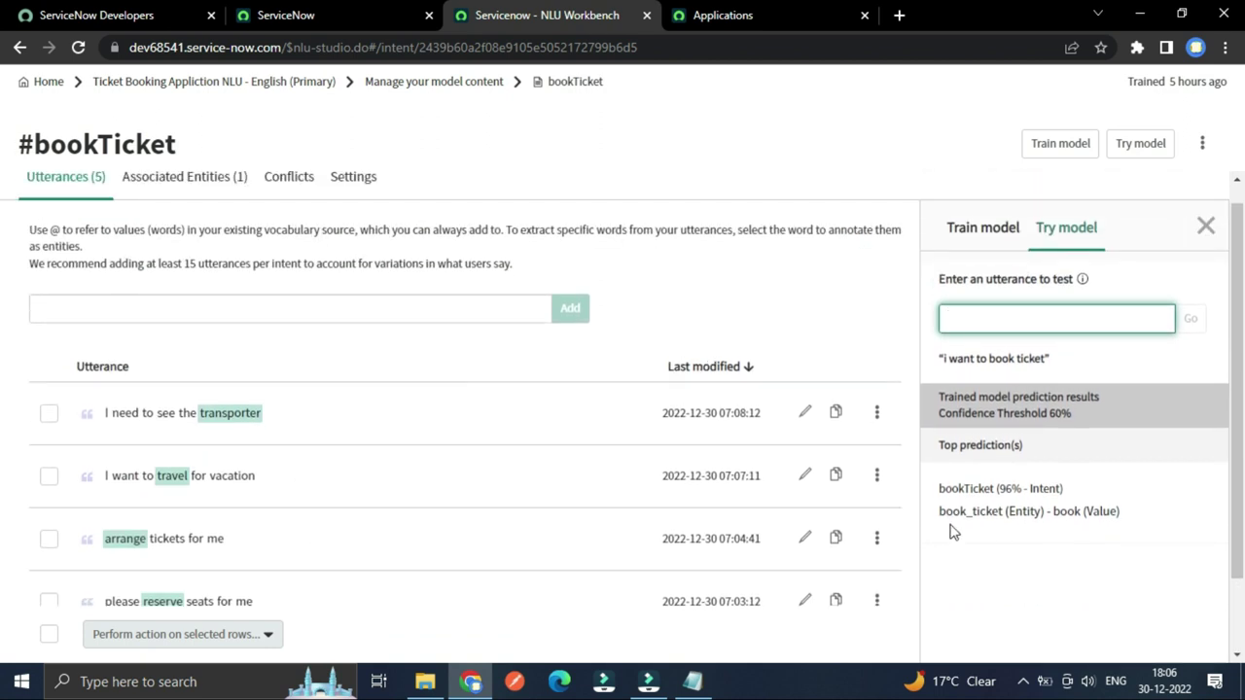
scroll(321, 506, "down", 2)
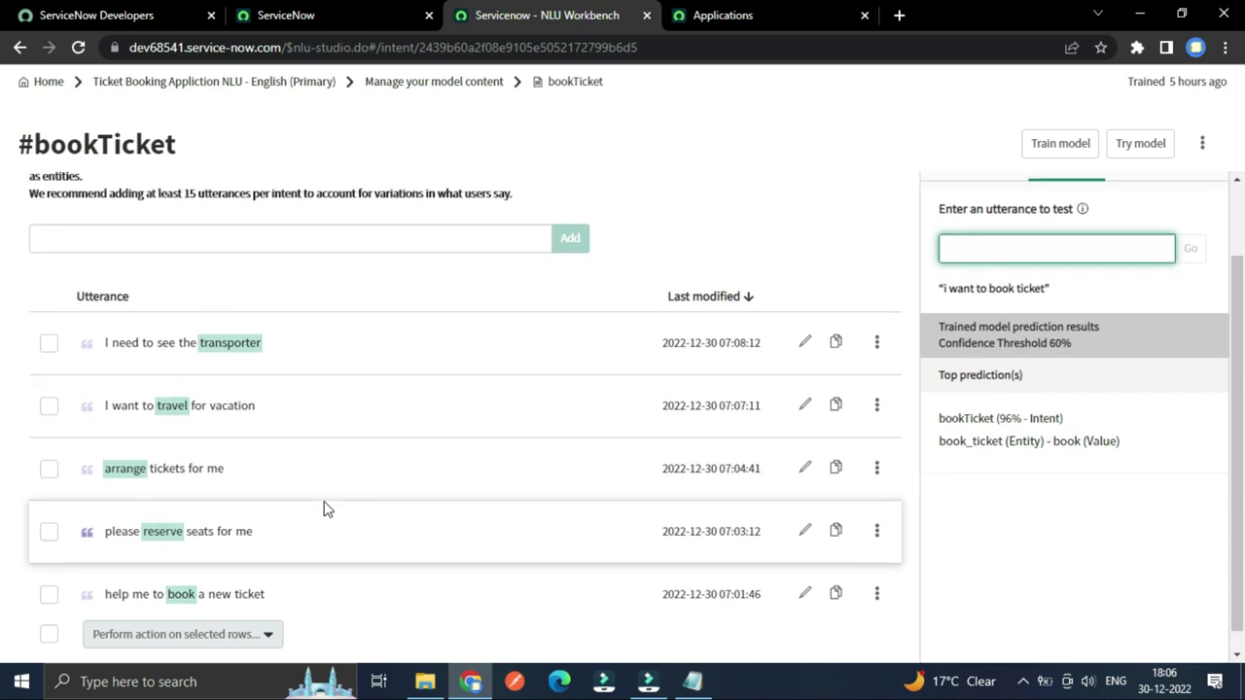
scroll(325, 506, "up", 2)
scroll(321, 476, "down", 2)
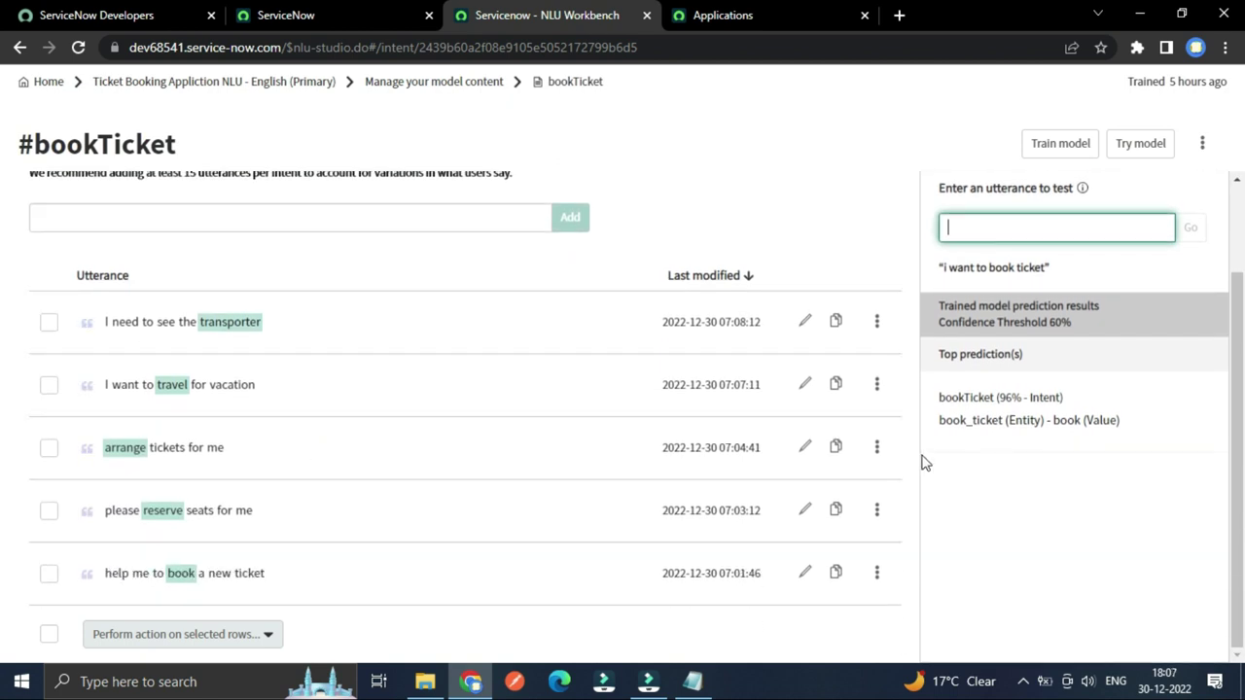
left_click(1072, 425)
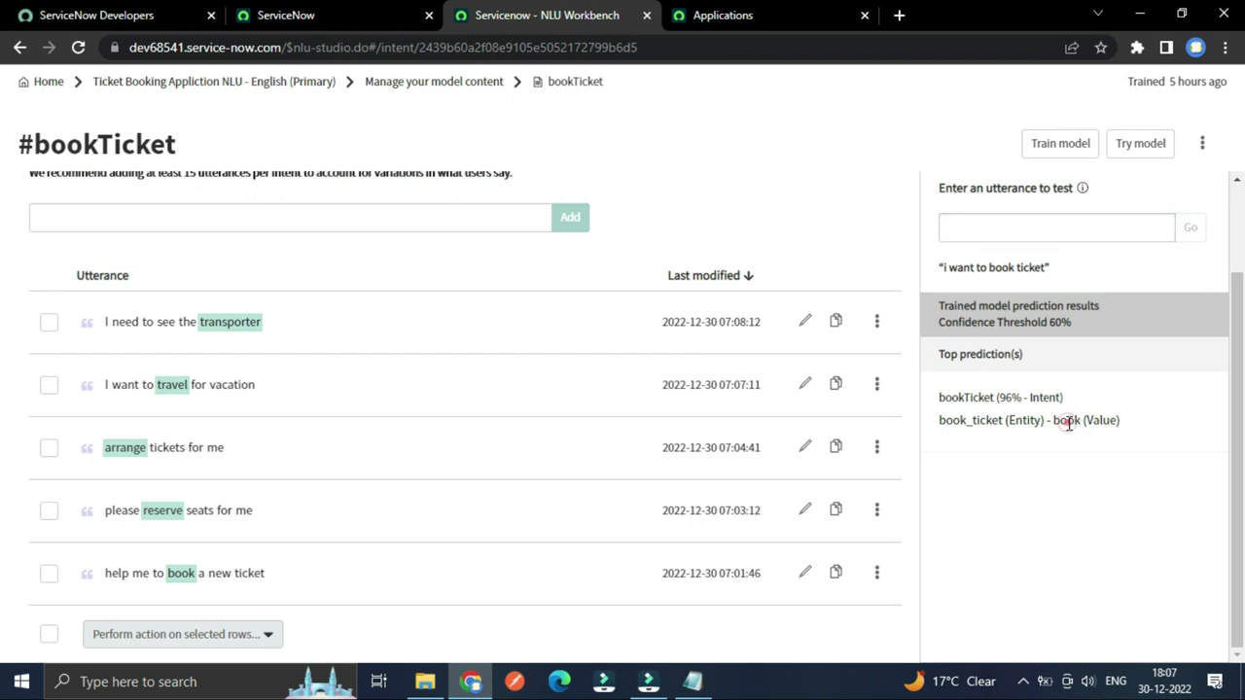
double_click(1007, 270)
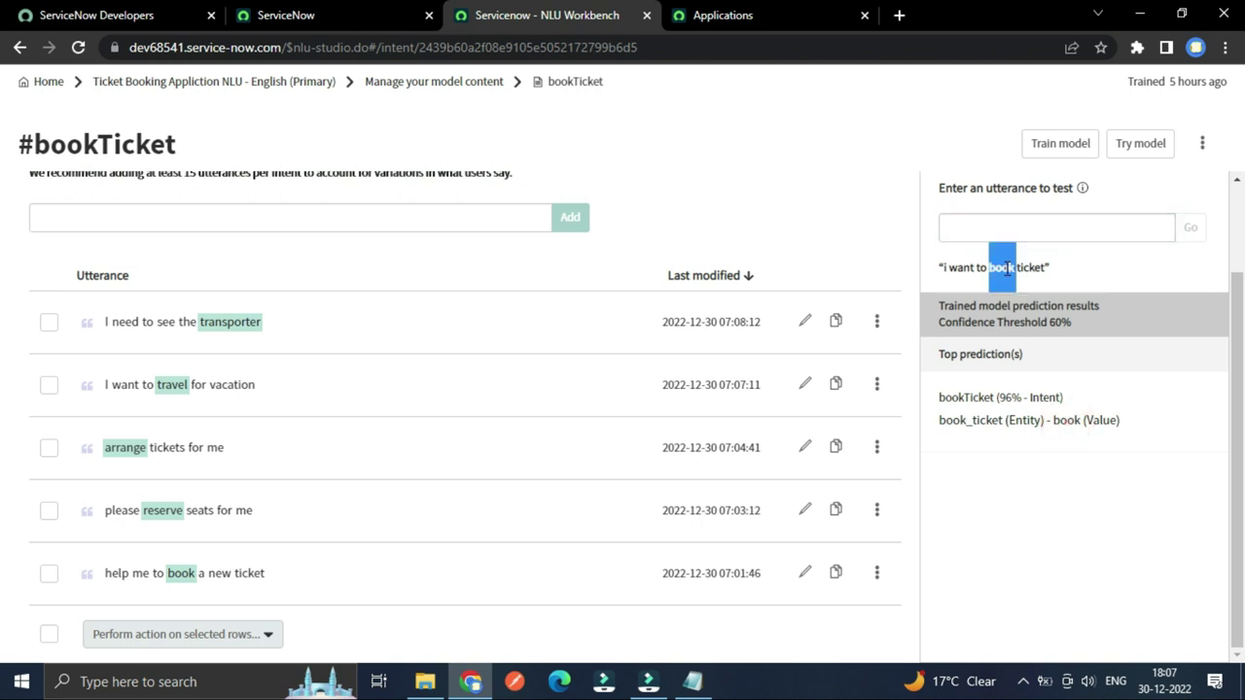
Check which entity the word "book" is annotated with in the utterance "help me to book a new ticket".
left_click(180, 576)
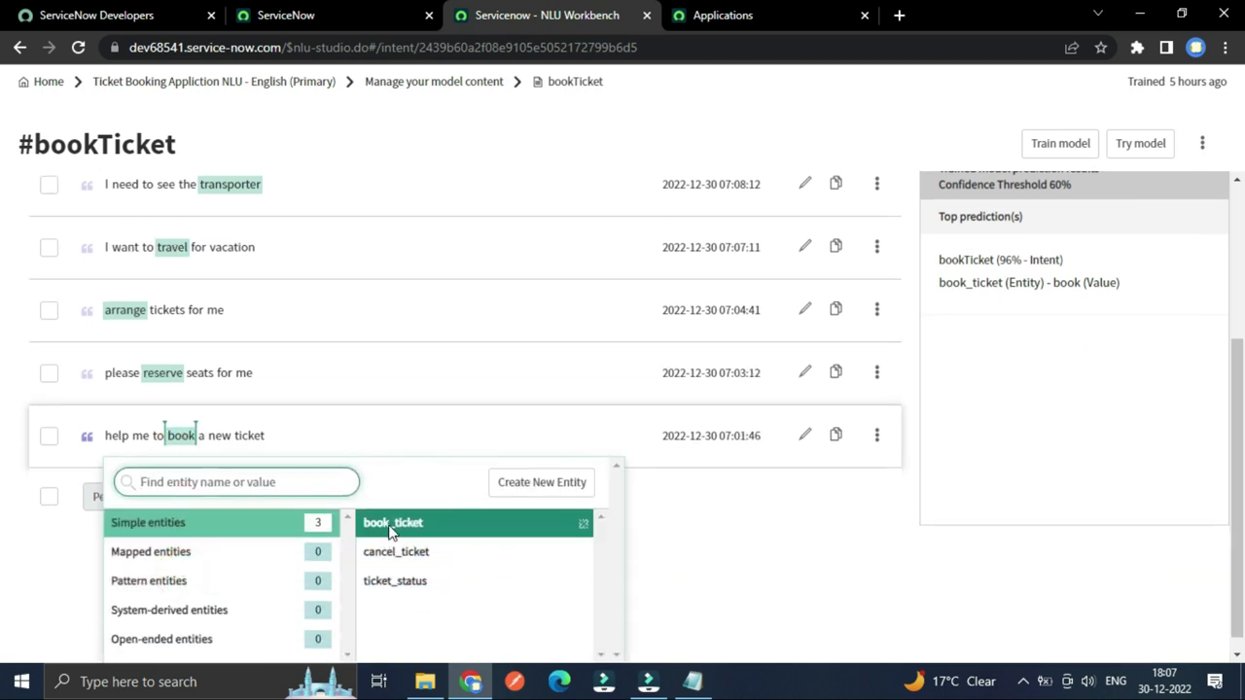
left_click(742, 527)
scroll(817, 476, "up", 1)
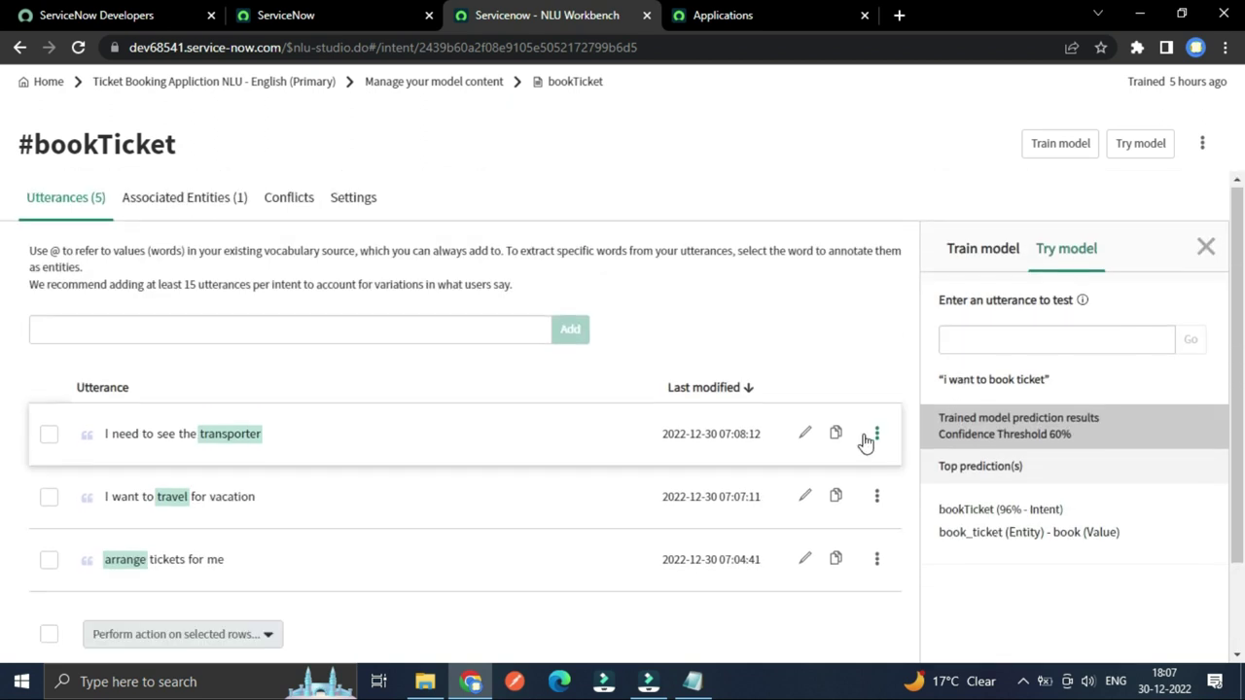
Review the test's prediction results and confidence threshold alongside the #bookTicket utterances.
scroll(820, 464, "down", 1)
scroll(817, 463, "up", 1)
scroll(817, 464, "down", 1)
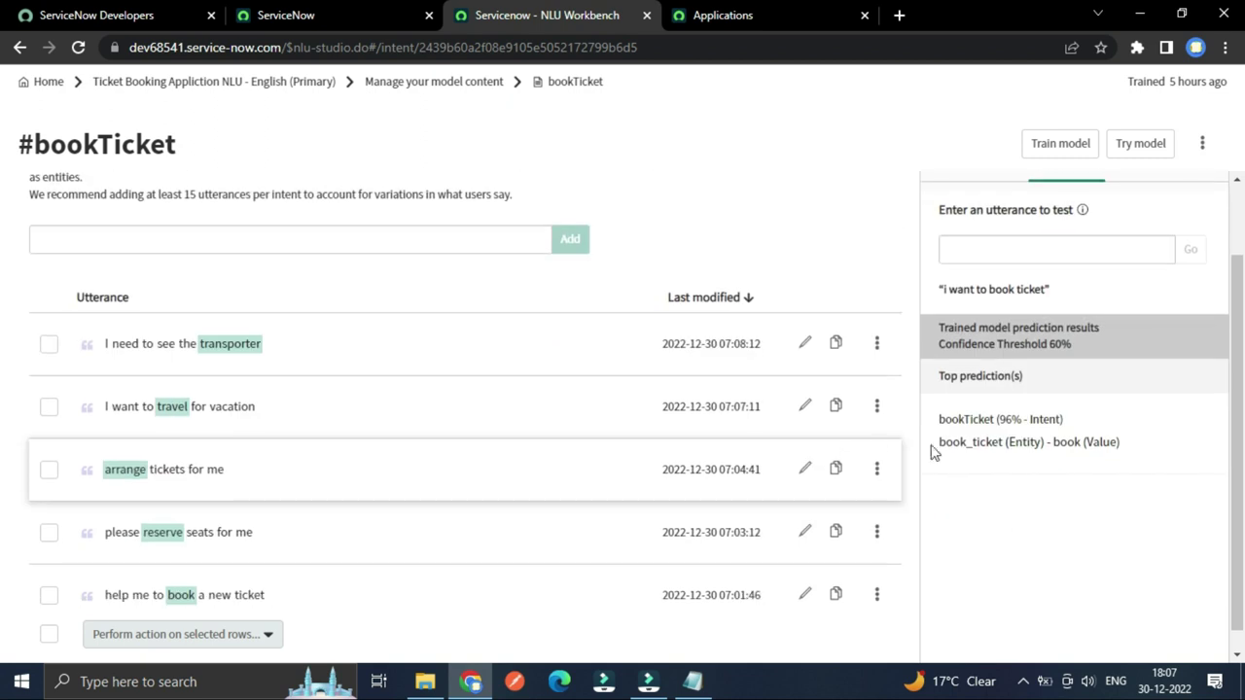
scroll(931, 447, "up", 1)
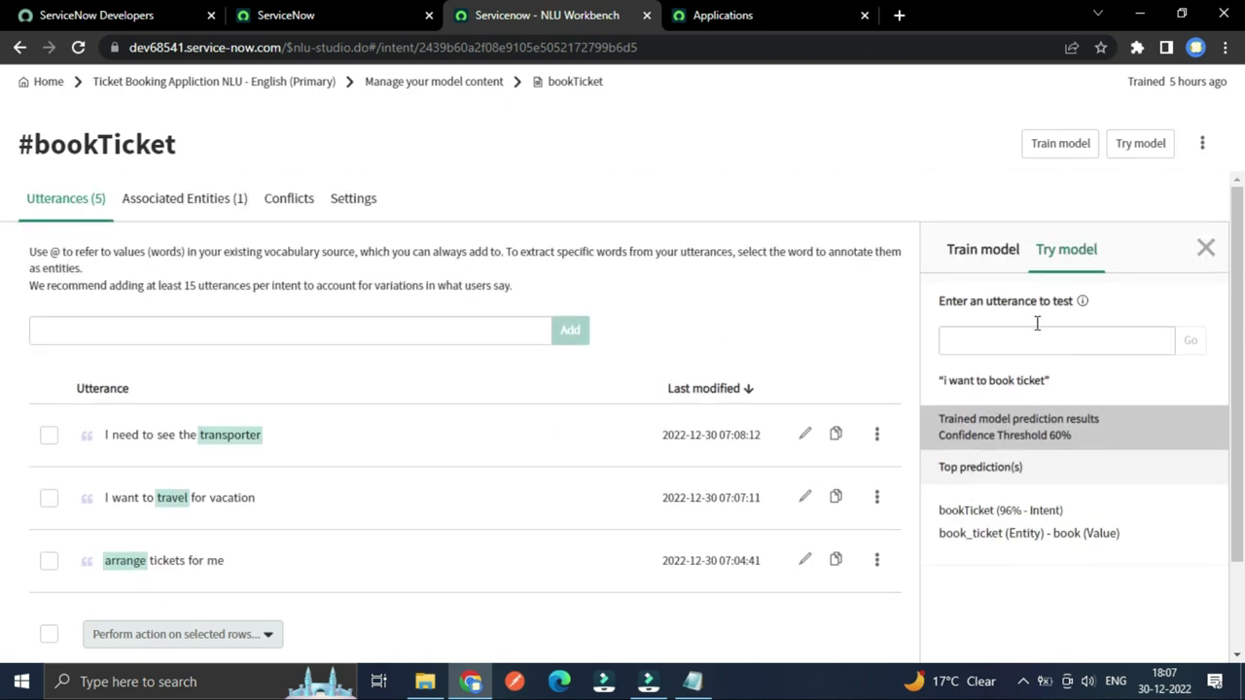
scroll(1073, 406, "down", 1)
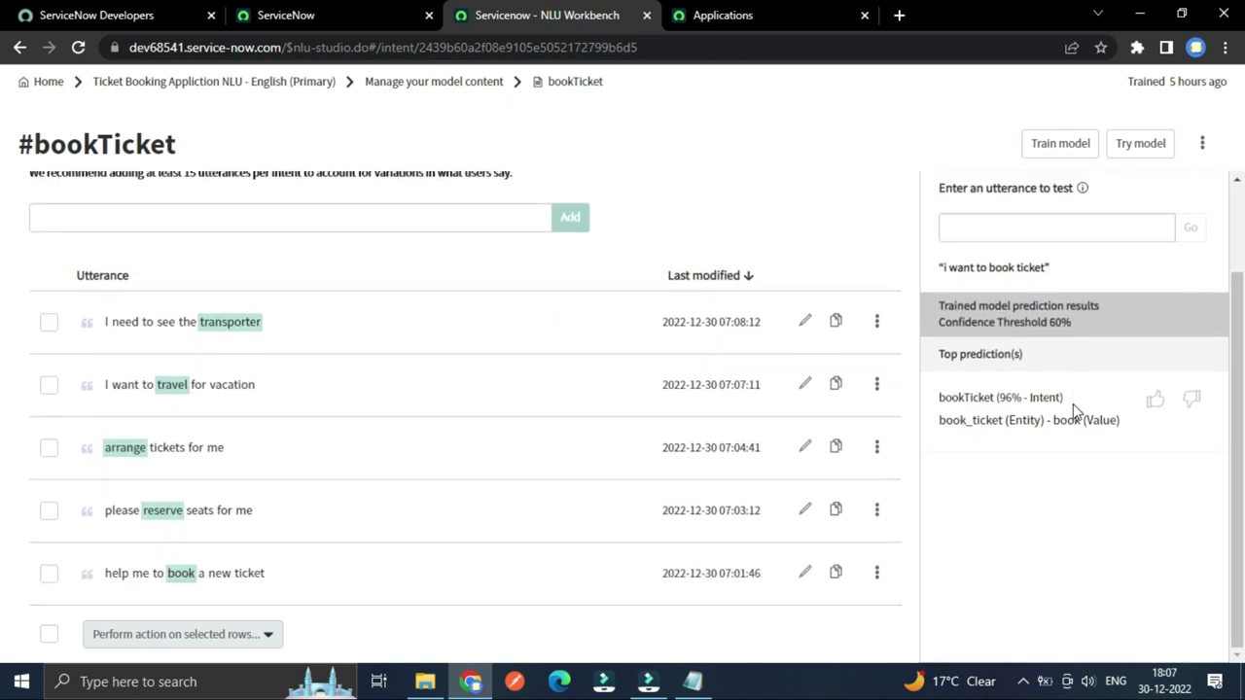
scroll(1074, 409, "up", 1)
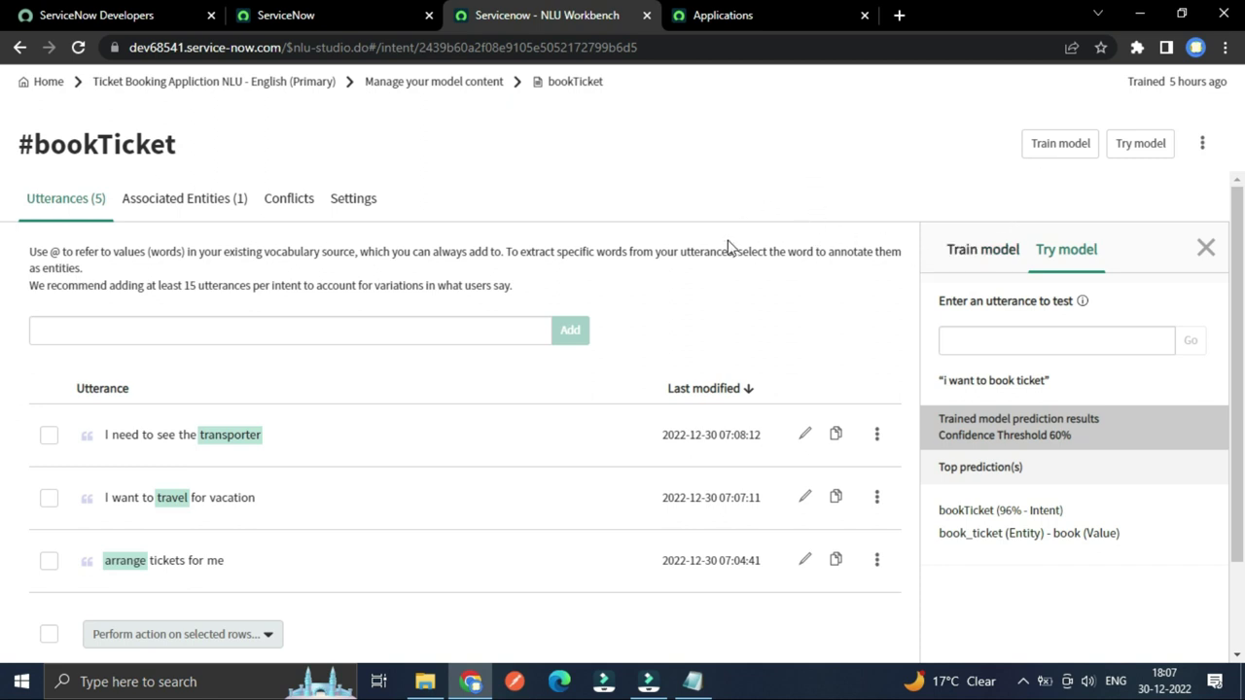
Return to the Ticket Booking Appliction NLU model overview and look over its model management phases.
left_click(206, 82)
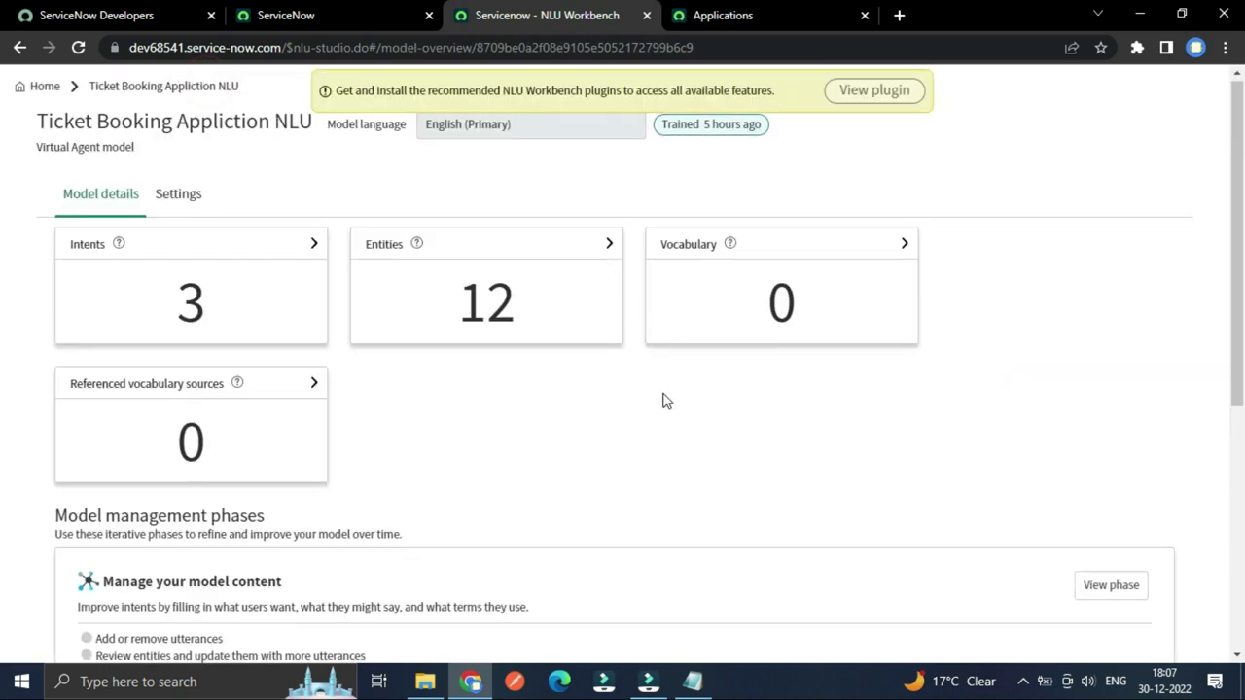
scroll(663, 399, "down", 5)
scroll(664, 399, "up", 5)
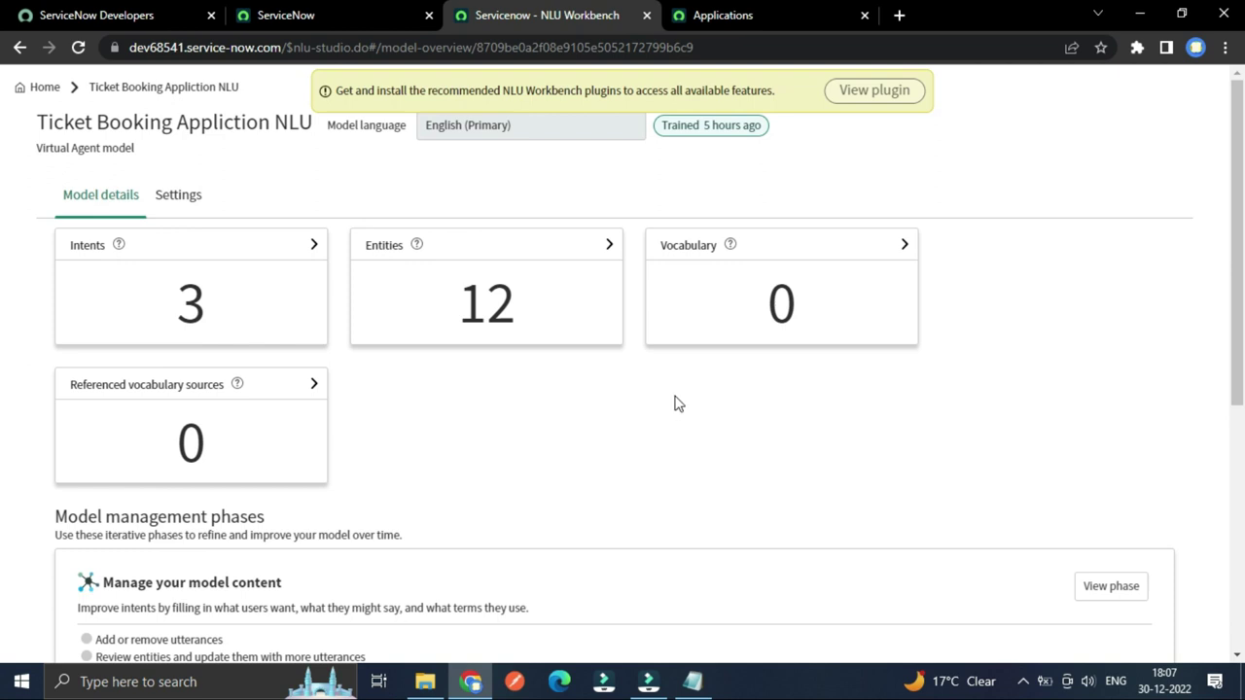
Open the Lucidspark board "HOW NLU WORKS FOR VA" in a new browser tab, signing in with the Google account.
left_click(899, 16)
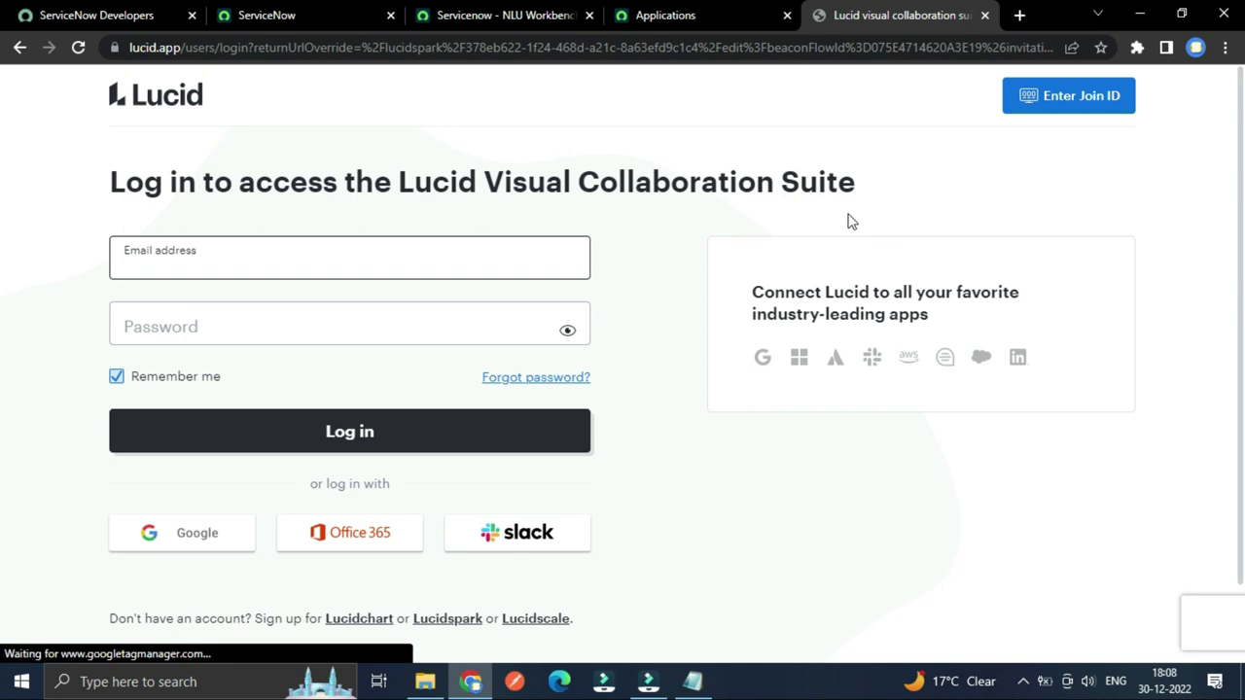
scroll(570, 380, "down", 1)
left_click(198, 447)
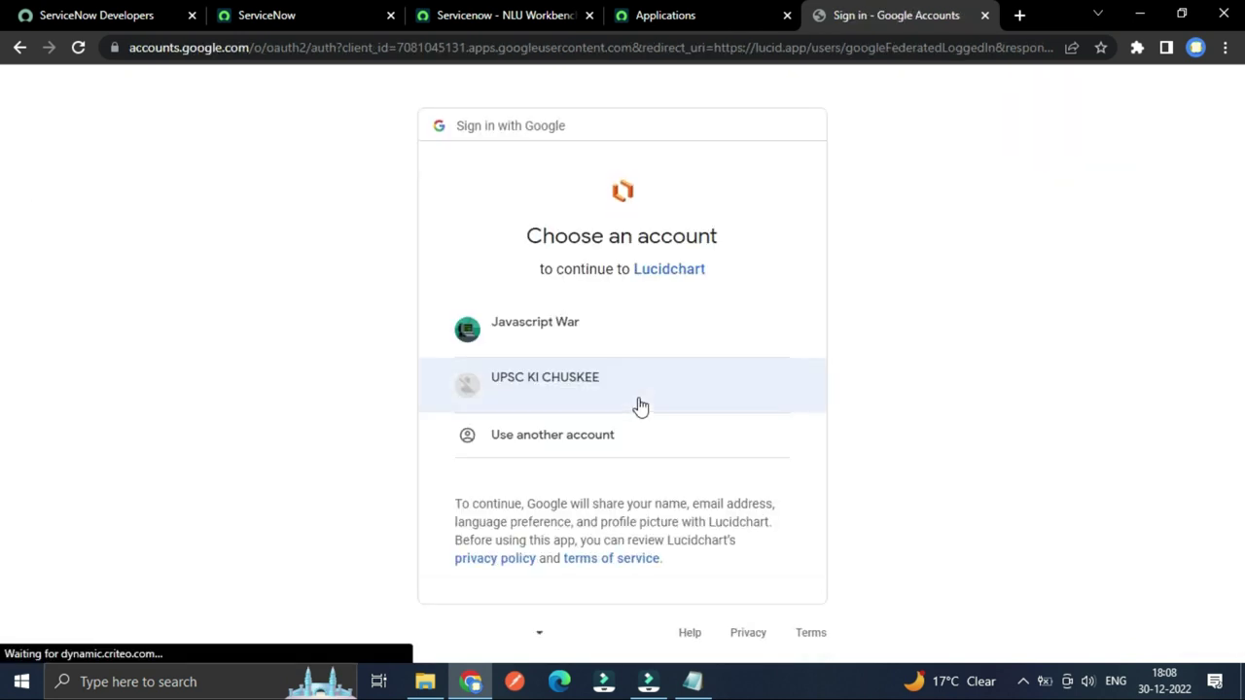
left_click(548, 338)
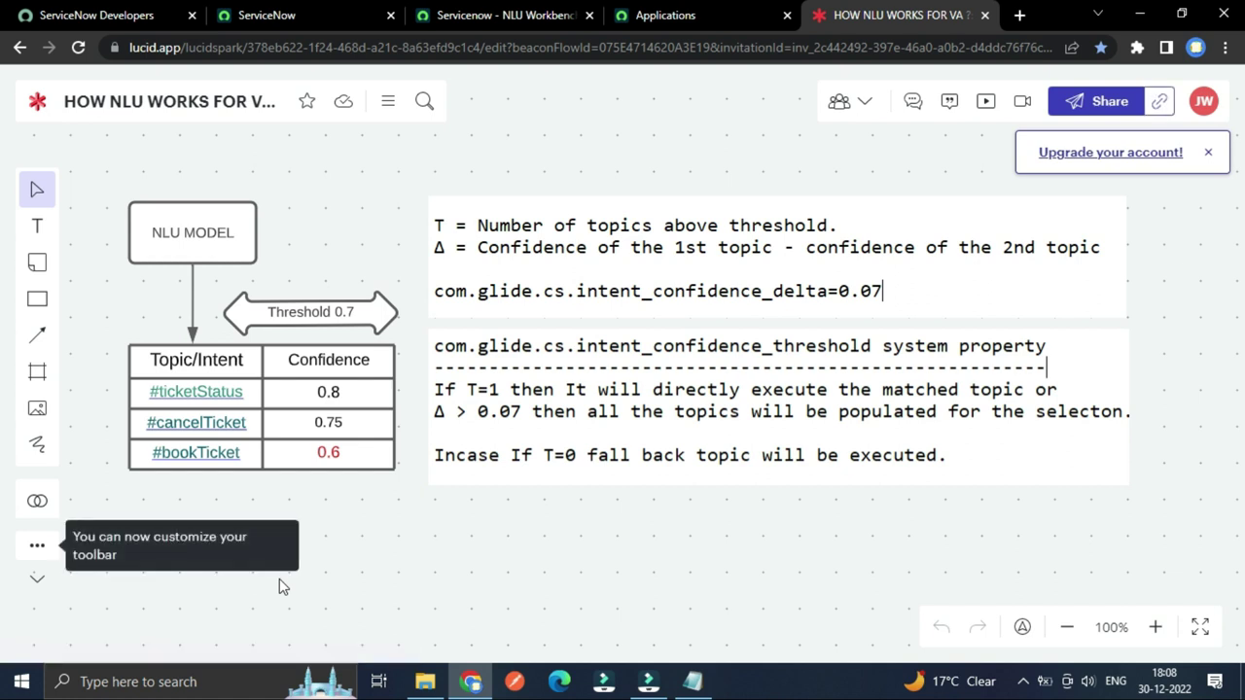
left_click(265, 500)
Switch back to NLU Workbench and check the confidence threshold in the Ticket Booking Appliction NLU model's settings.
left_click(622, 15)
left_click(509, 15)
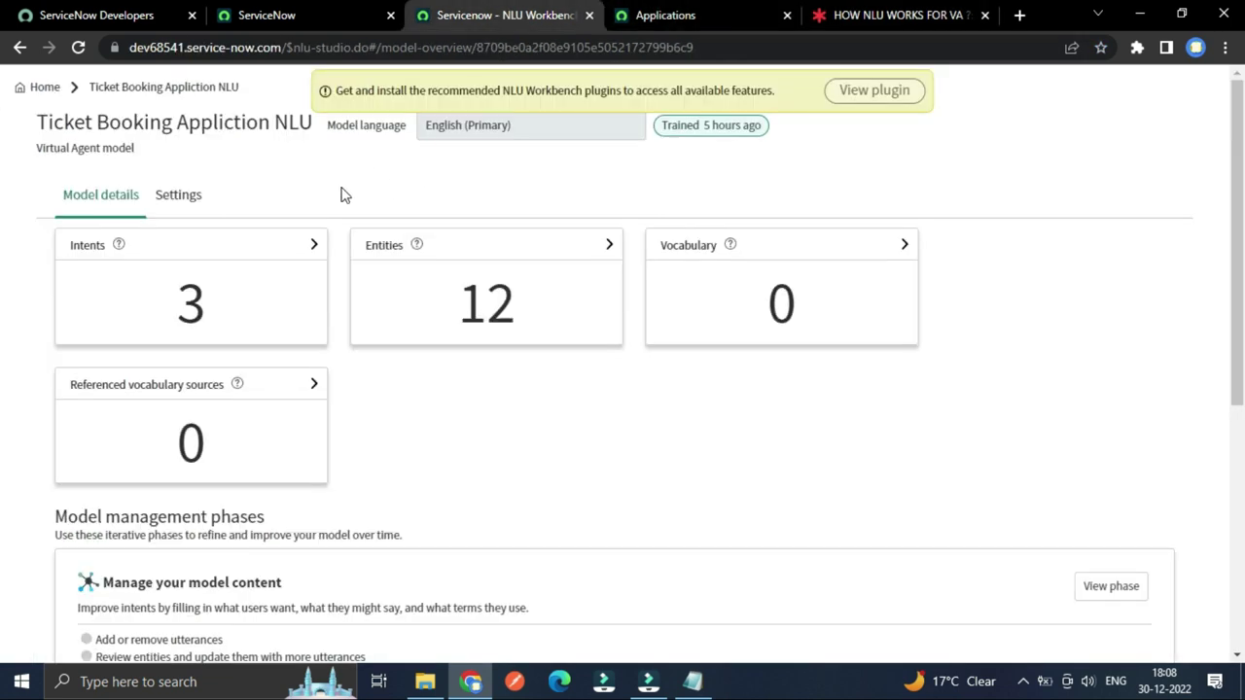
left_click(194, 201)
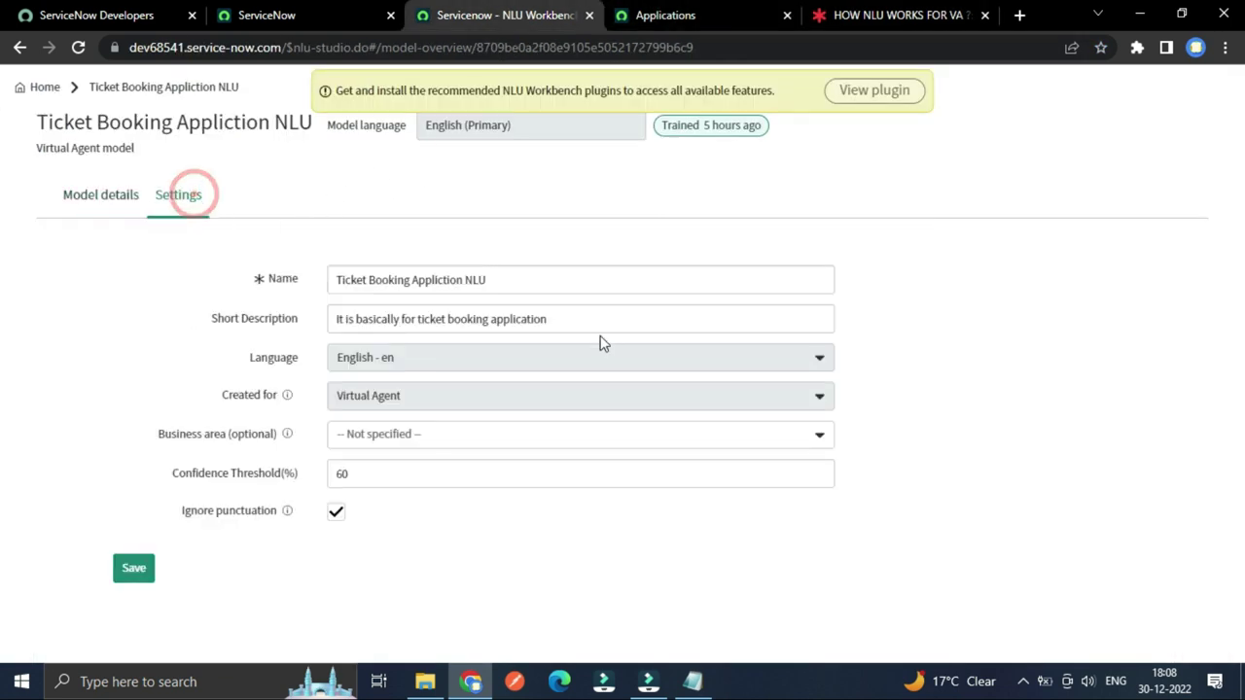
mouse_move(293, 479)
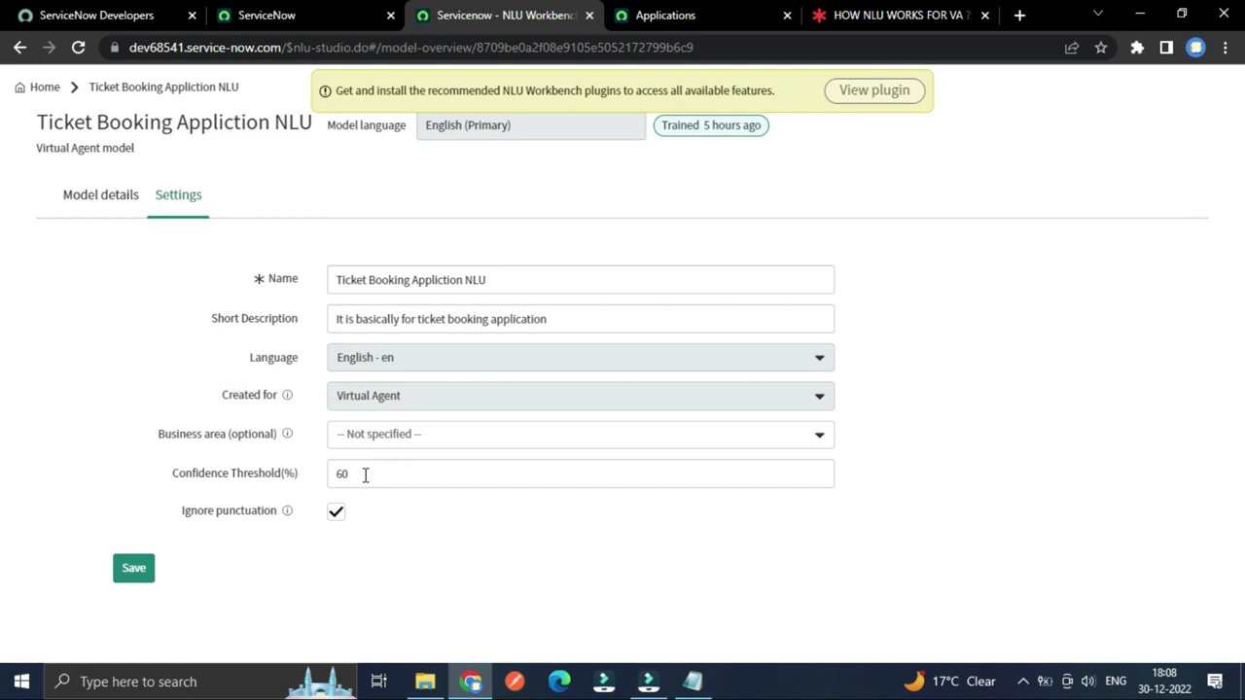
left_click_drag(369, 478, 337, 474)
left_click(426, 528)
Go back to the model details and look over the intents, entities and vocabulary overview.
left_click(90, 212)
left_click(88, 206)
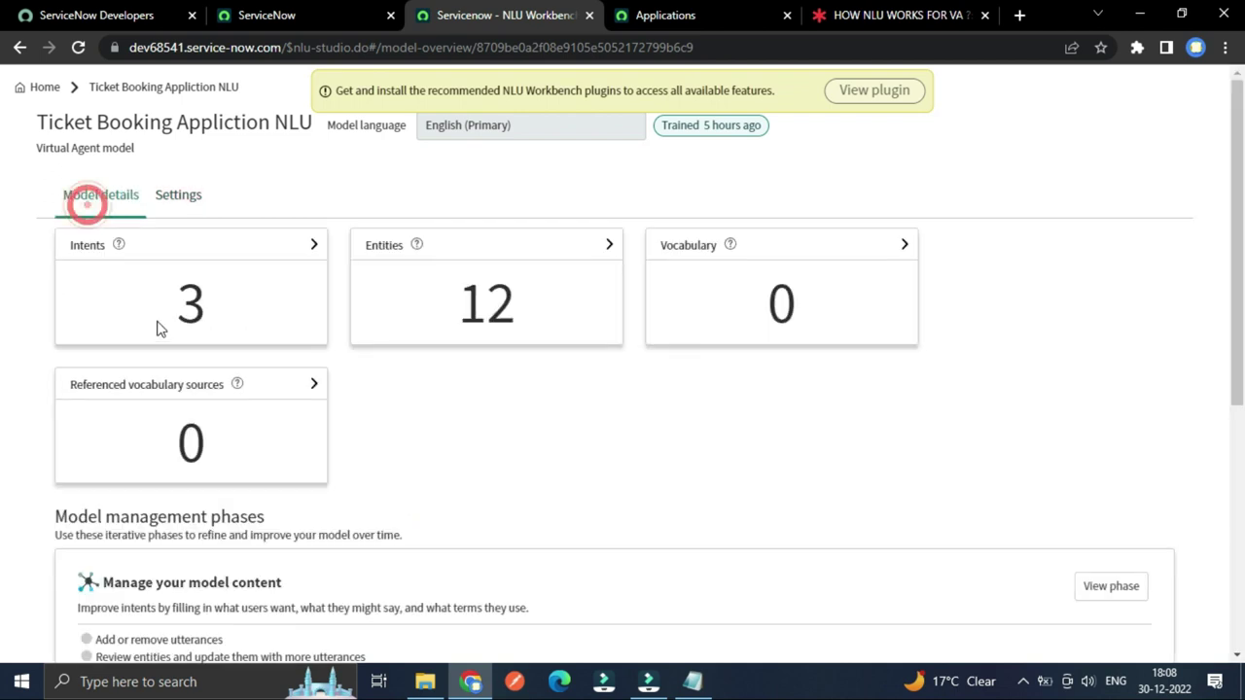
scroll(136, 206, "down", 2)
scroll(136, 206, "up", 2)
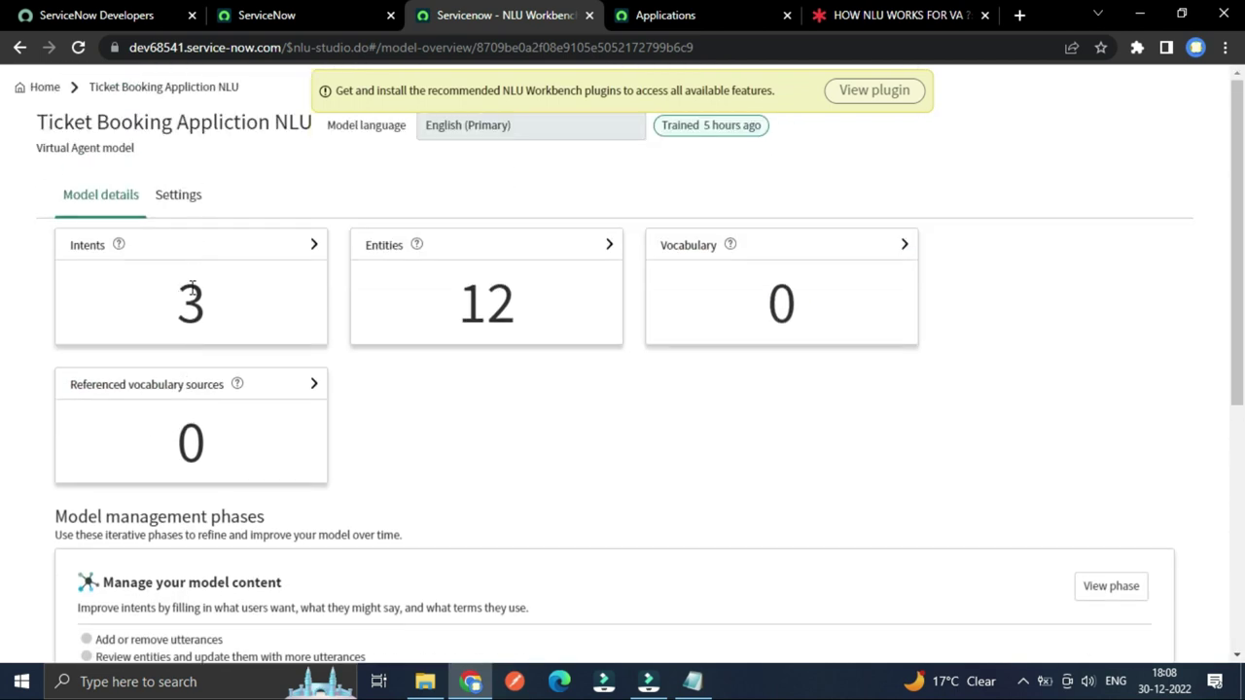
Open the settings of the Ticket Booking Appliction NLU model and examine the Confidence Threshold(%) value.
left_click(186, 201)
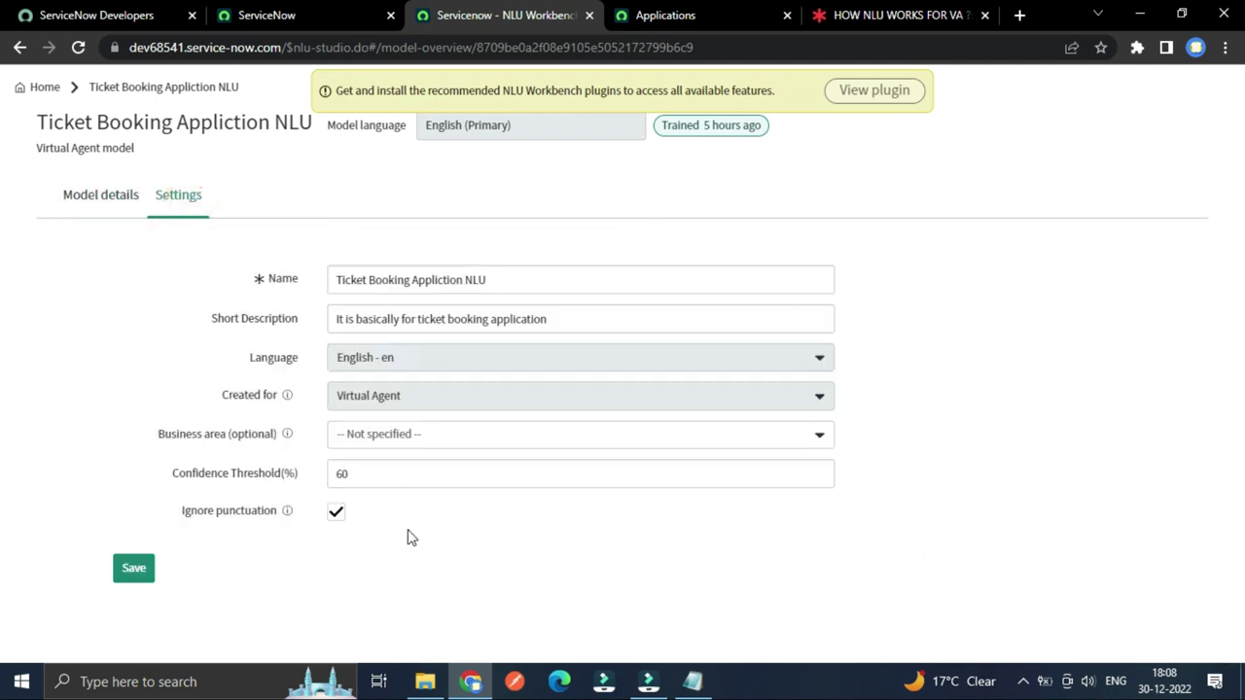
left_click(370, 477)
left_click_drag(343, 475, 339, 474)
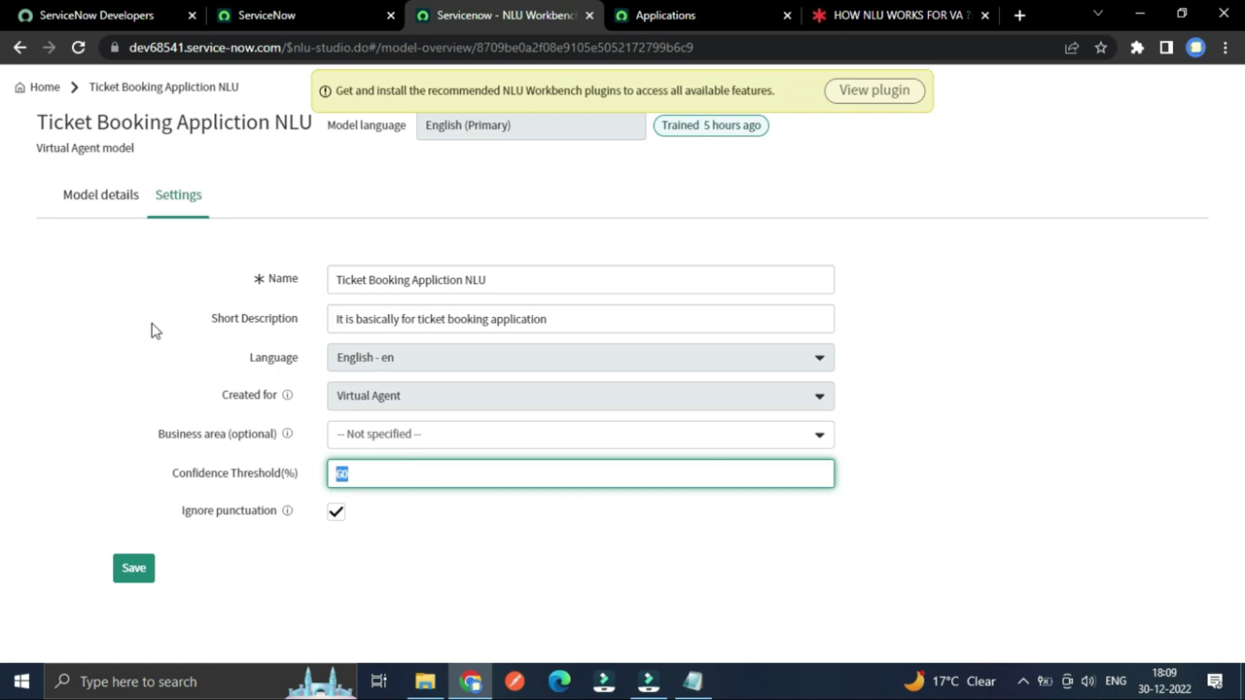
key("Right")
left_click(112, 351)
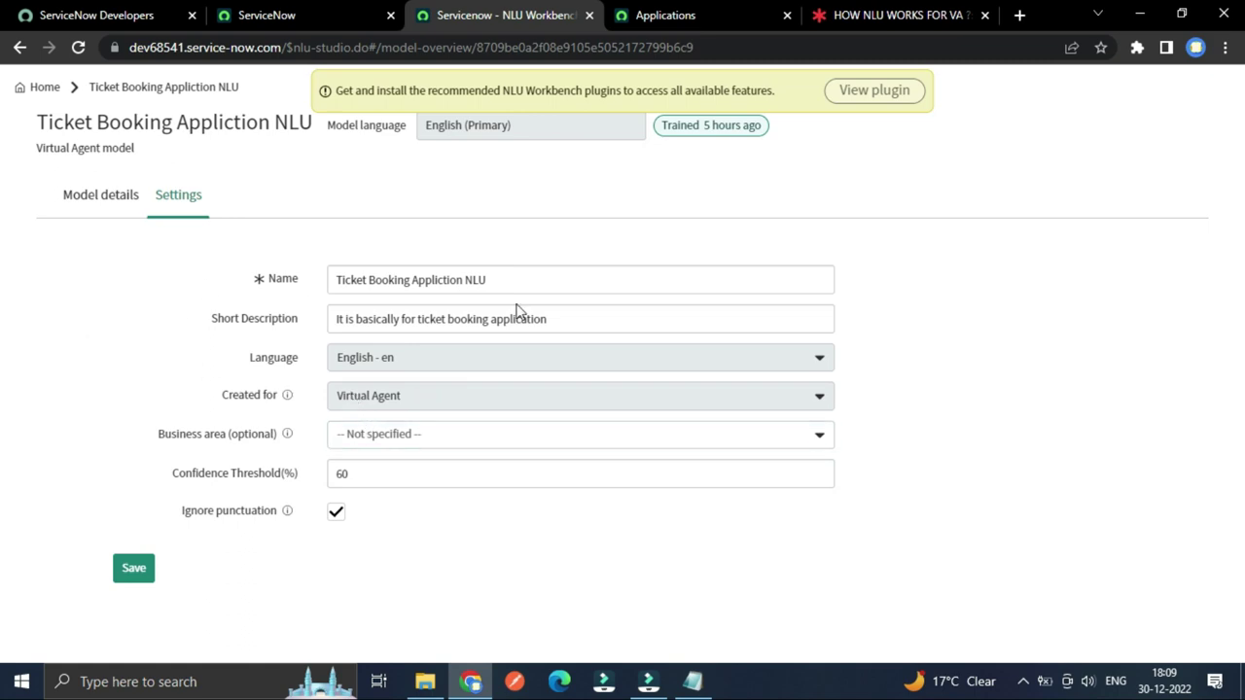
Look over the model management phases in the model details and return to the model settings.
left_click(124, 198)
scroll(189, 495, "down", 5)
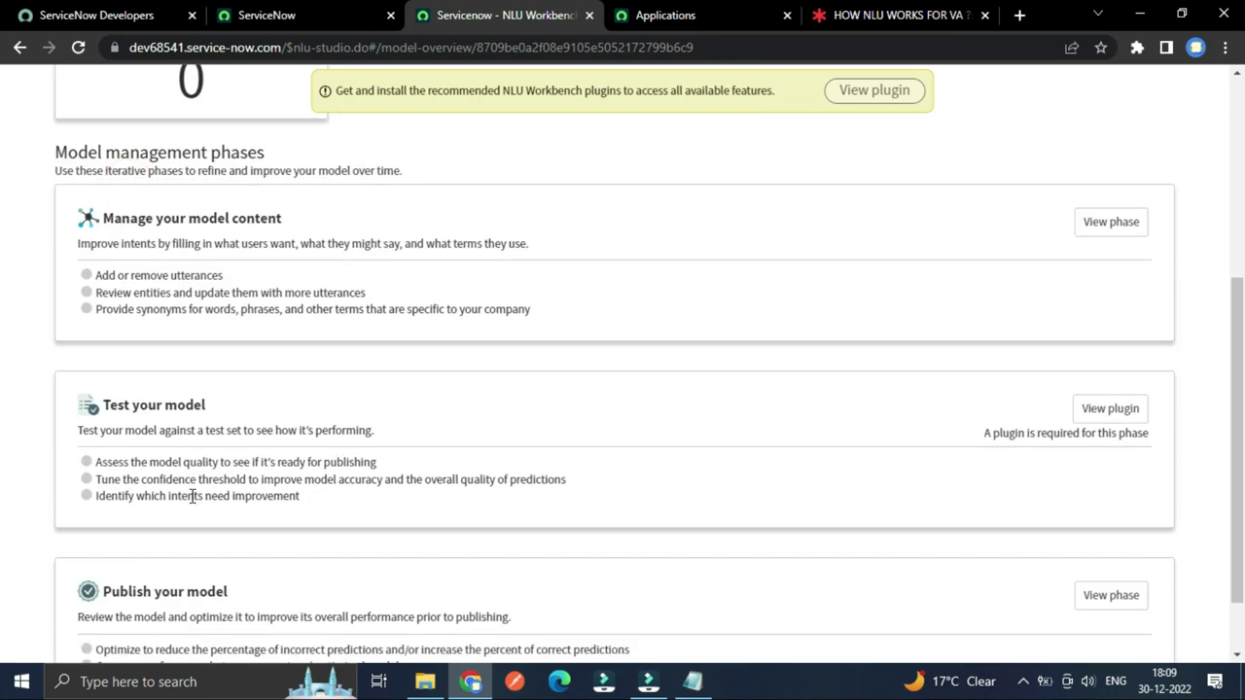
scroll(188, 324, "up", 5)
left_click(193, 204)
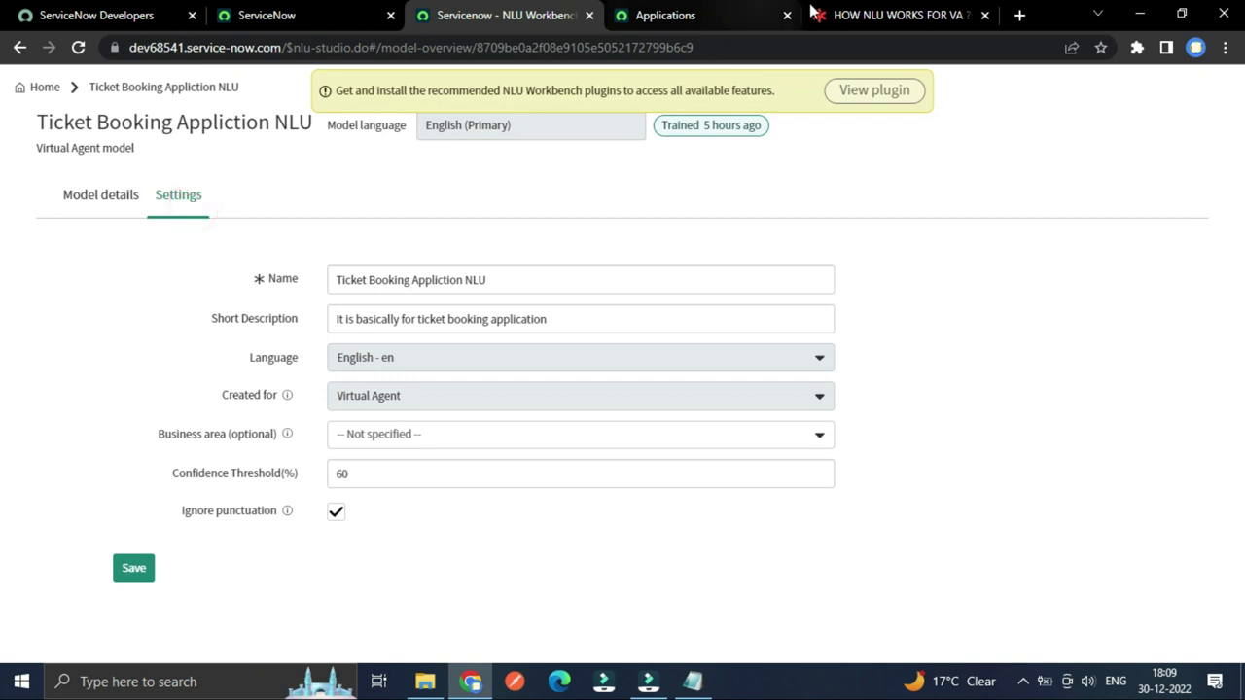
Switch to the Lucidspark board "HOW NLU WORKS FOR VA" and examine the table of topic confidences.
left_click(843, 15)
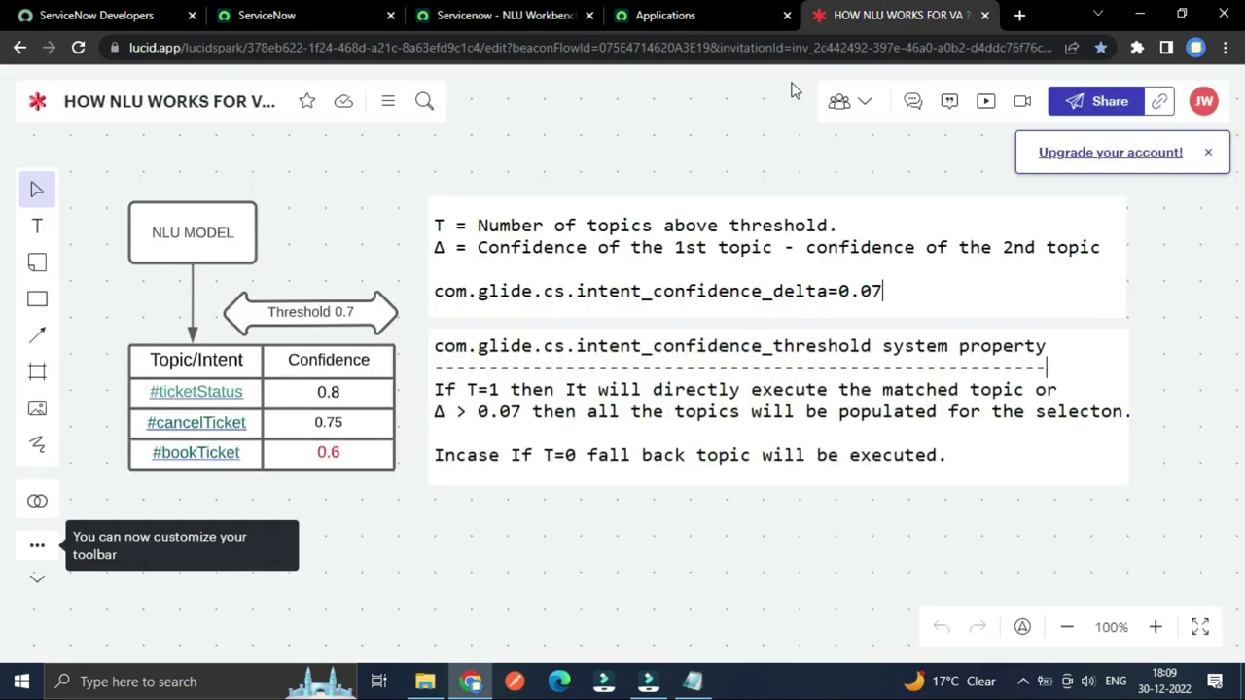
left_click(338, 392)
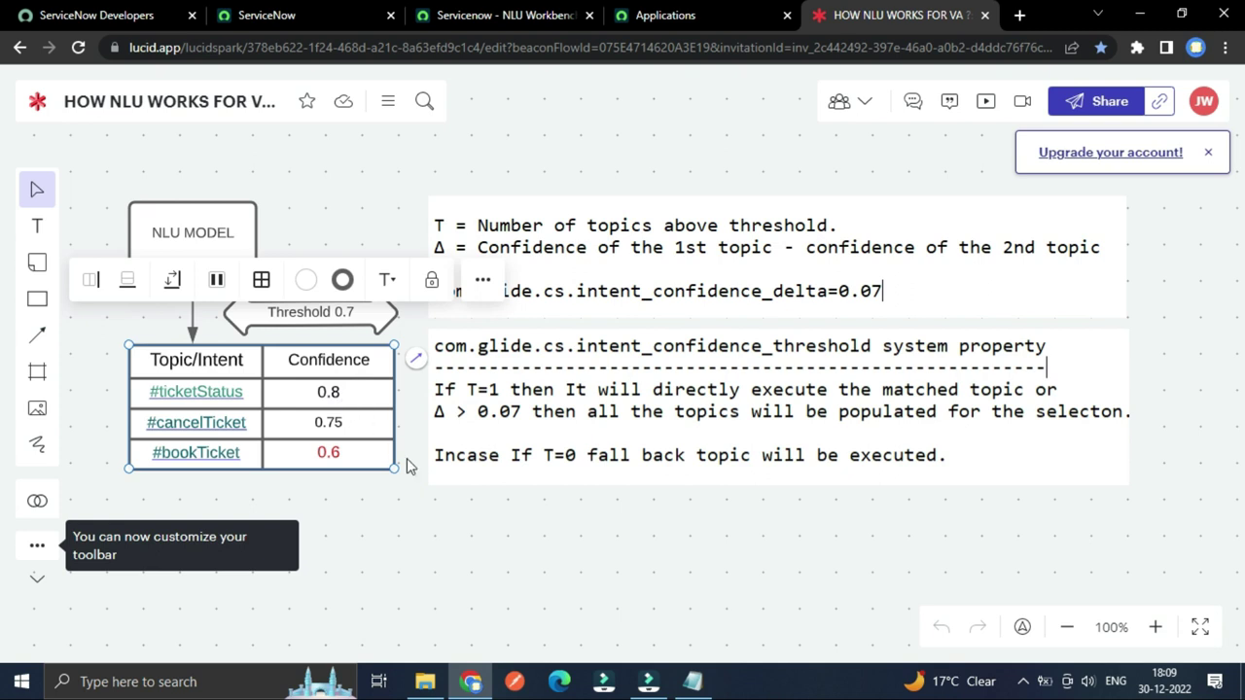
left_click(416, 496)
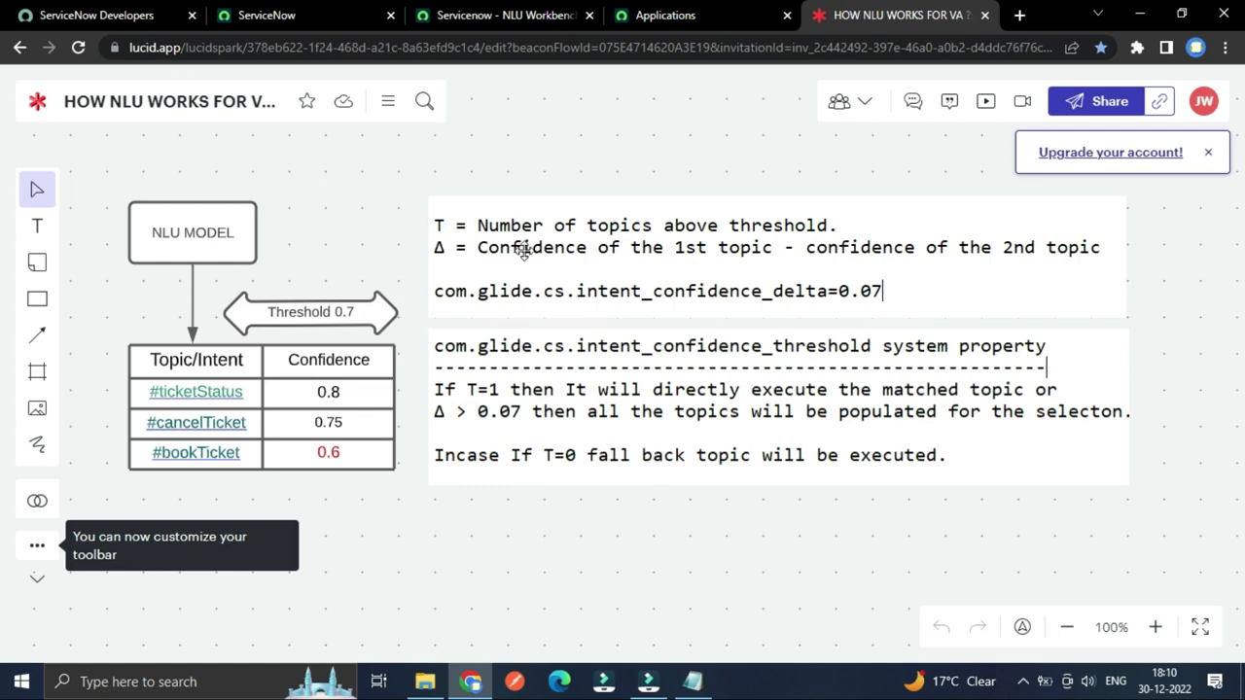
Switch to the ServiceNow home page, open the System Properties list with sys_properties.list, and filter its names by *threshold.
left_click(476, 14)
left_click(301, 14)
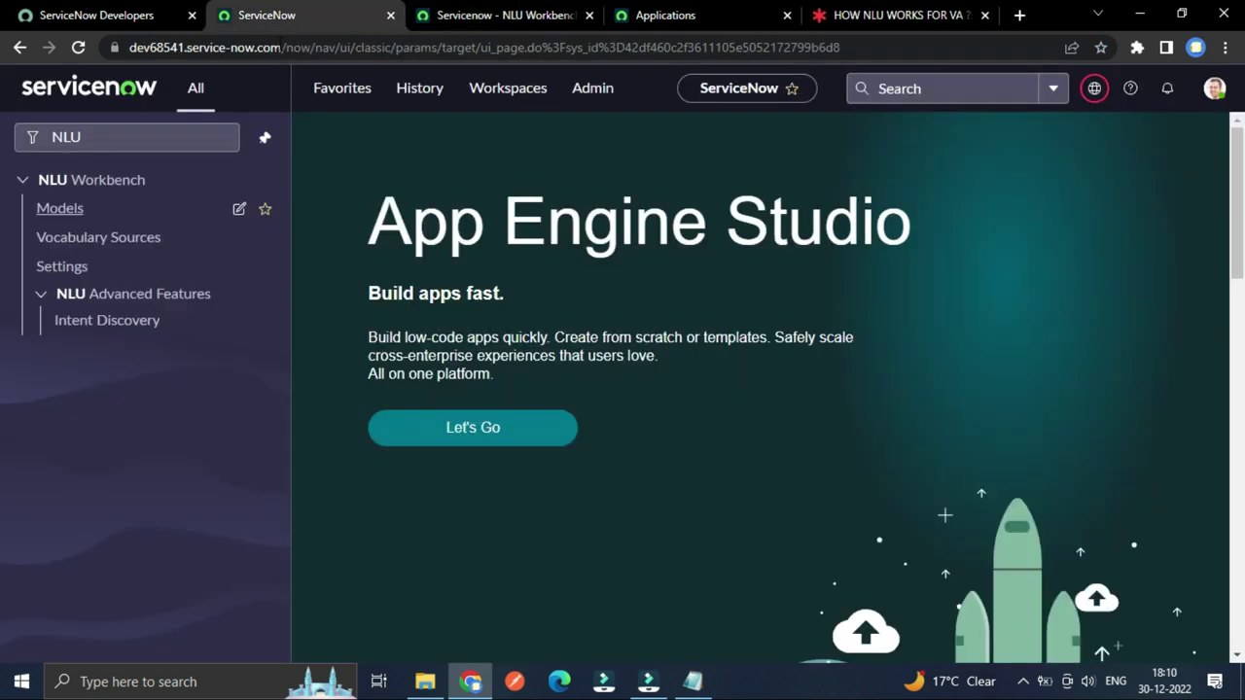
left_click(141, 134)
key("BackSpace")
key("BackSpace")
key("BackSpace")
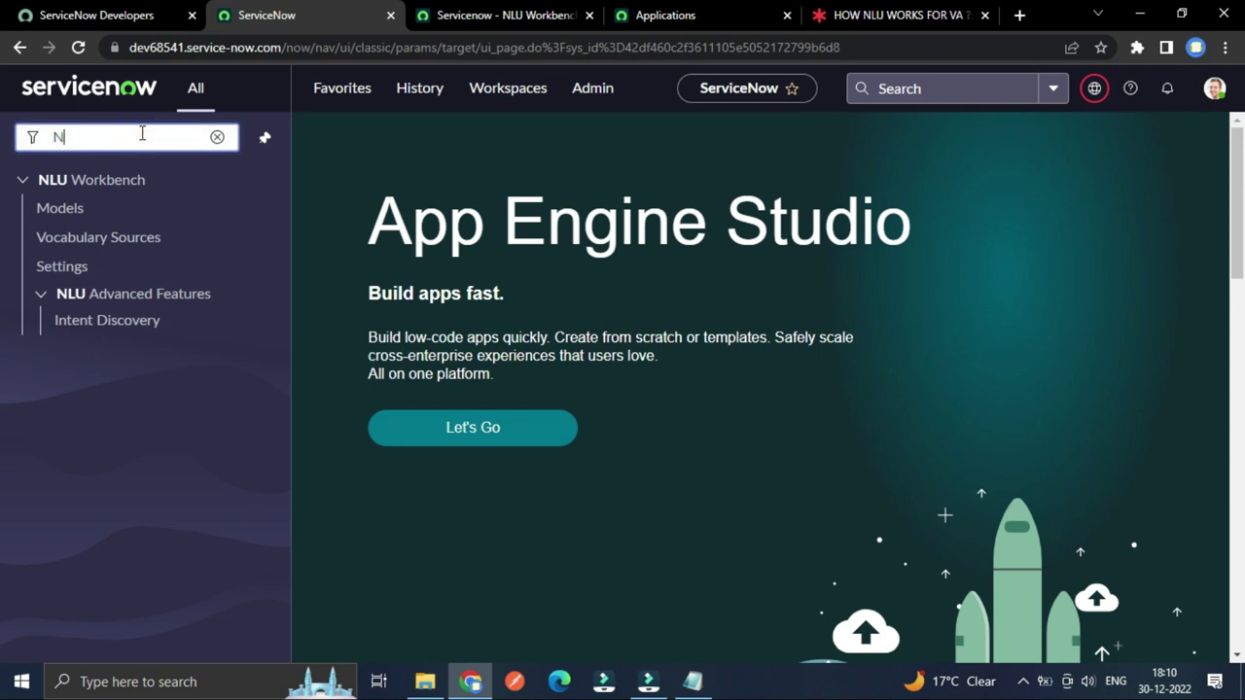
type("sys_properties.LIst")
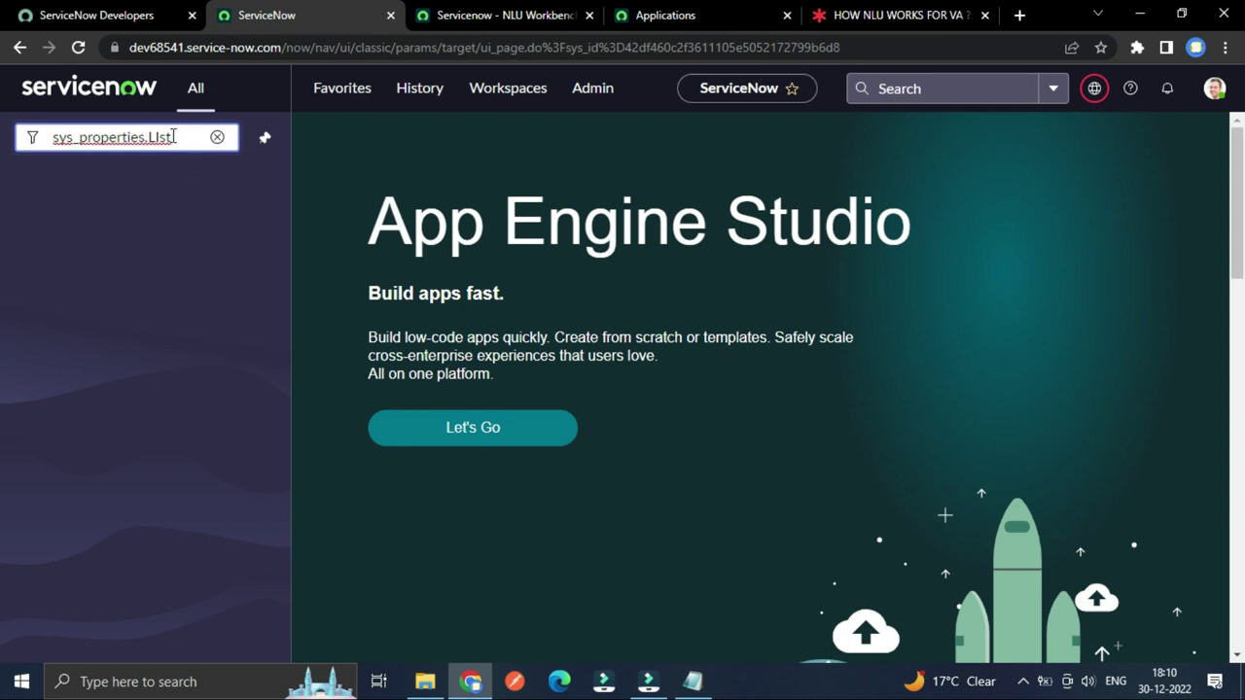
key("BackSpace")
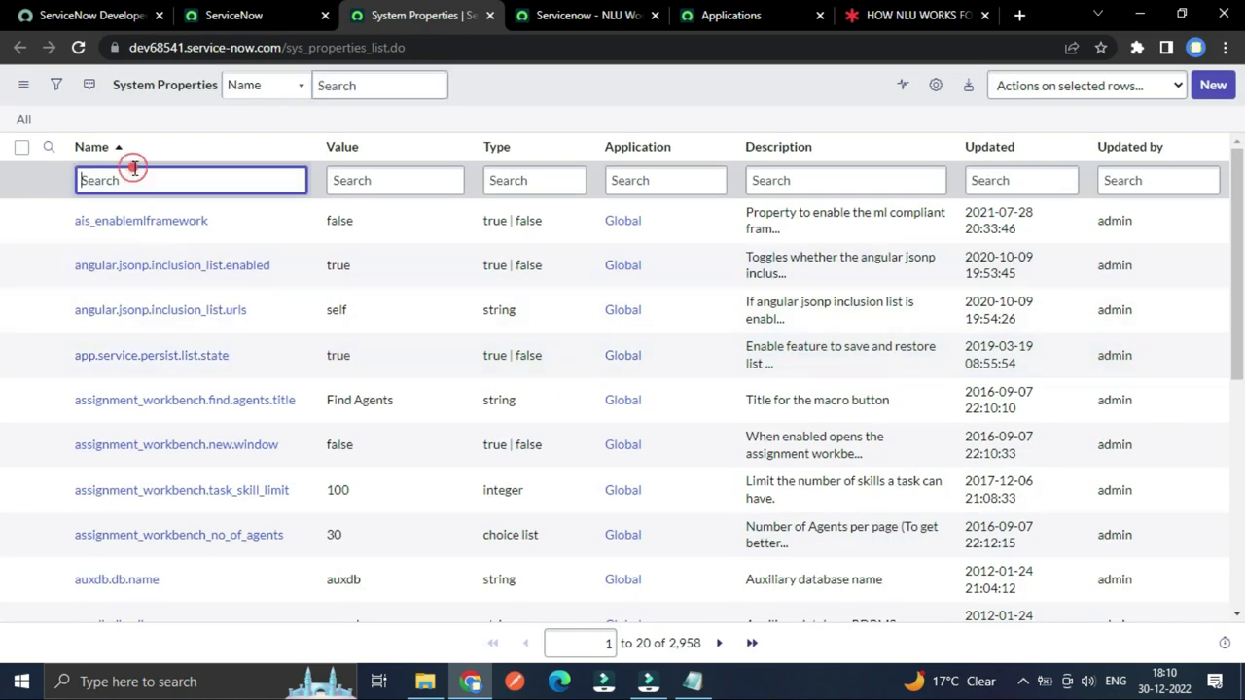
type("*threshold")
key("Return")
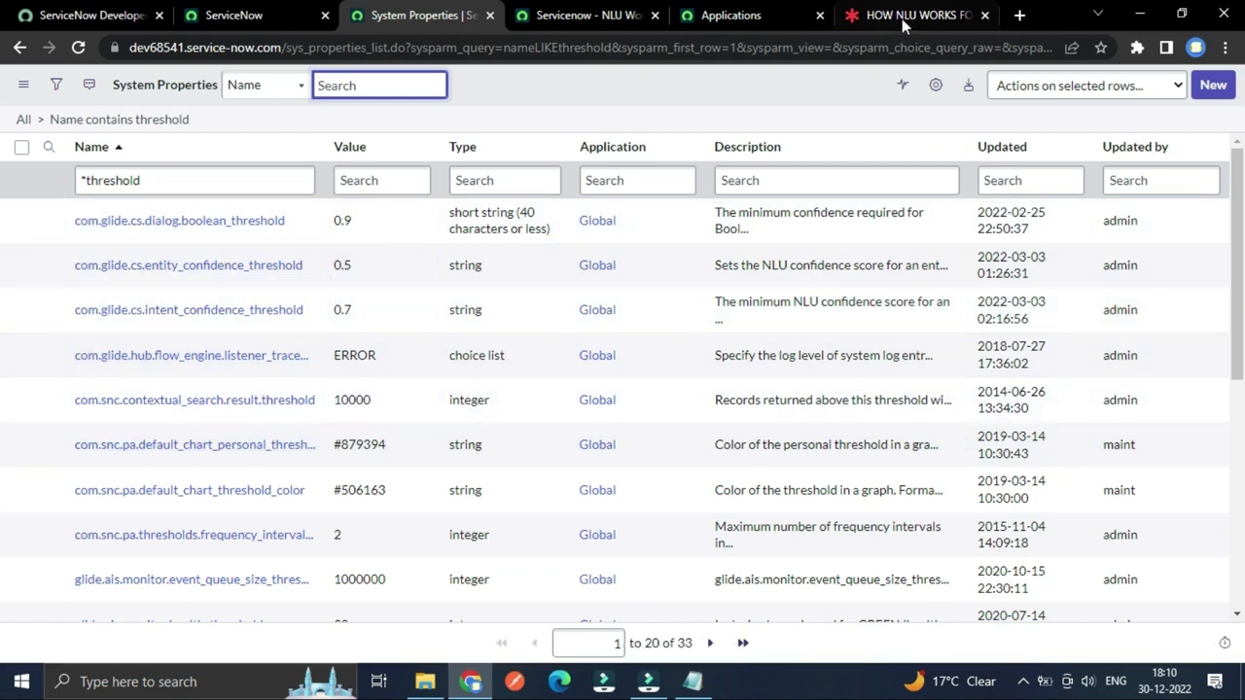
Switch to the Lucidspark board and read the notes on the intent confidence delta and threshold properties.
left_click(902, 18)
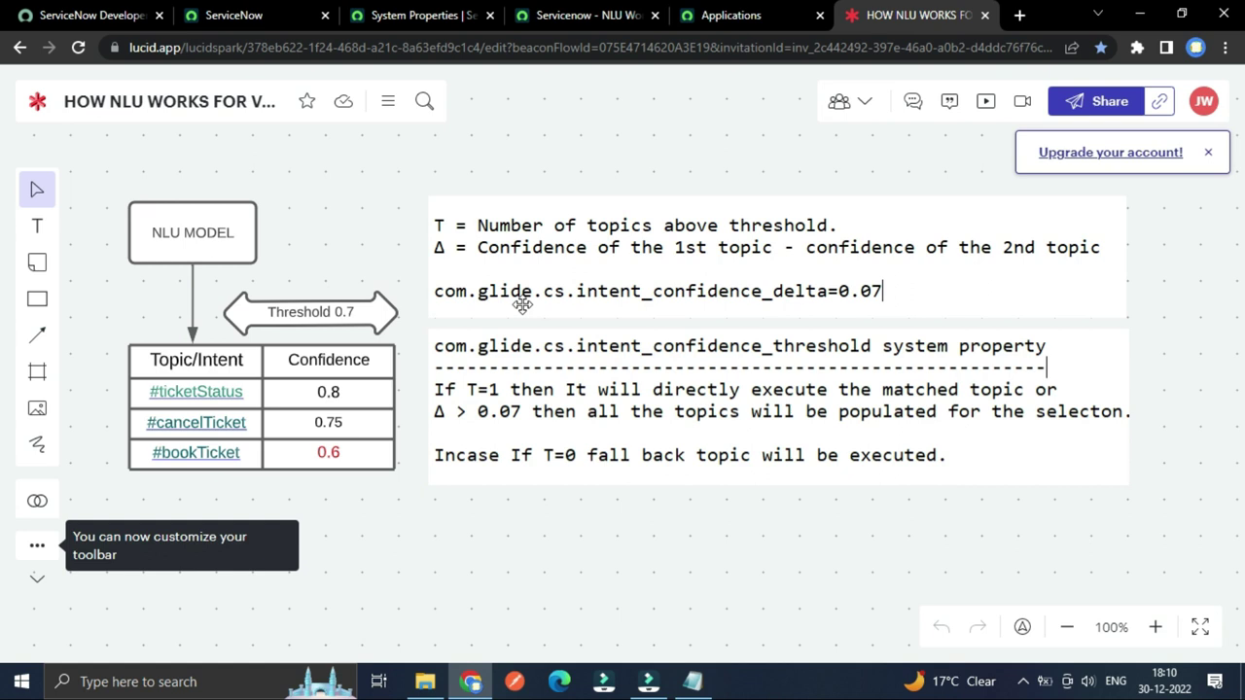
left_click(747, 293)
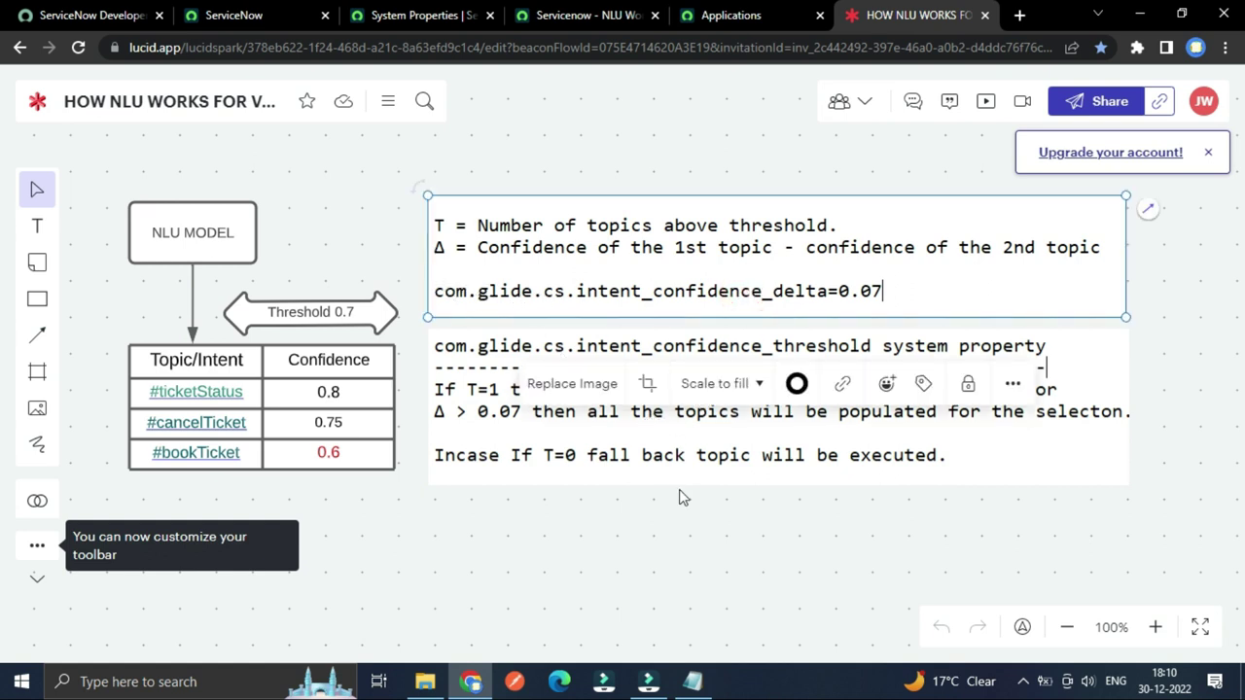
left_click(699, 474)
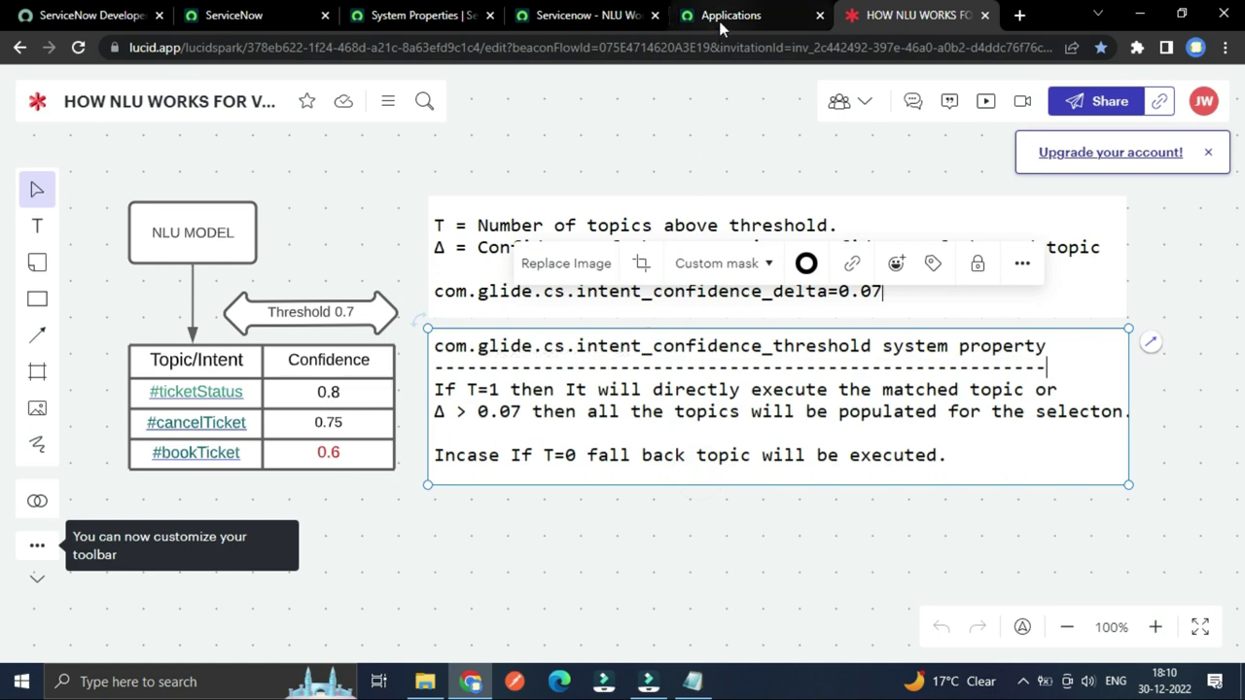
Return to the System Properties list and show only the records matching com.glide.cs.intent_confidence_threshold.
left_click(558, 17)
left_click(418, 15)
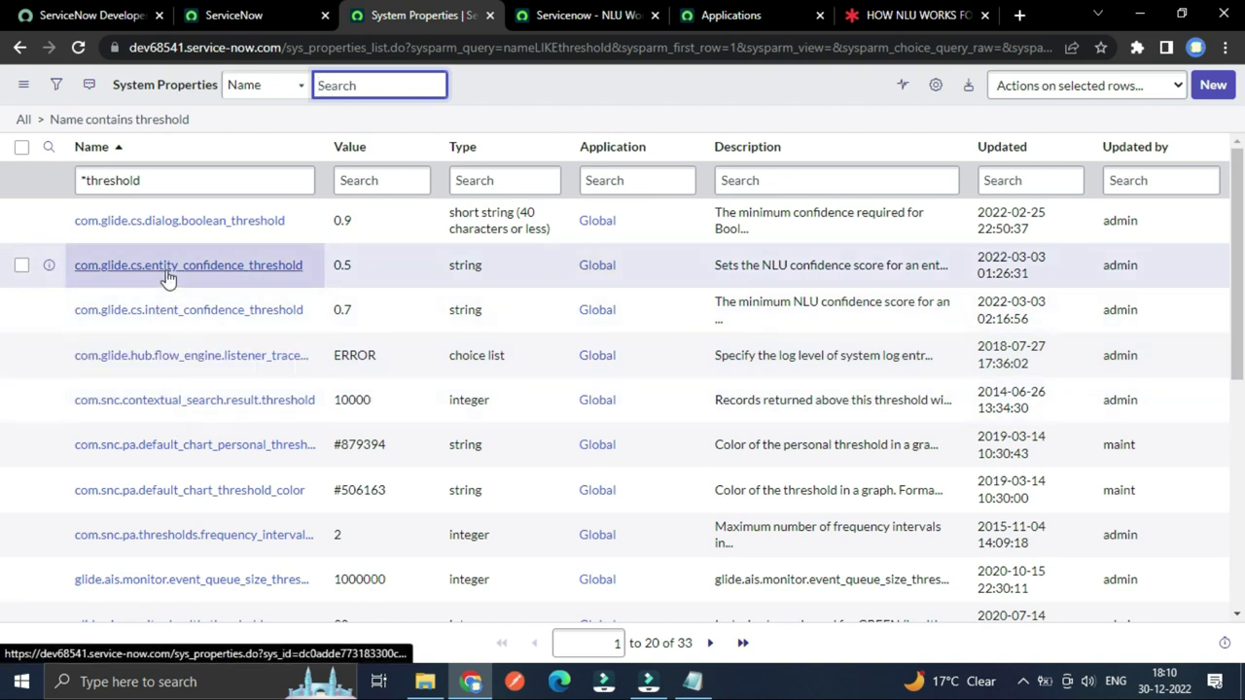
left_click(167, 279)
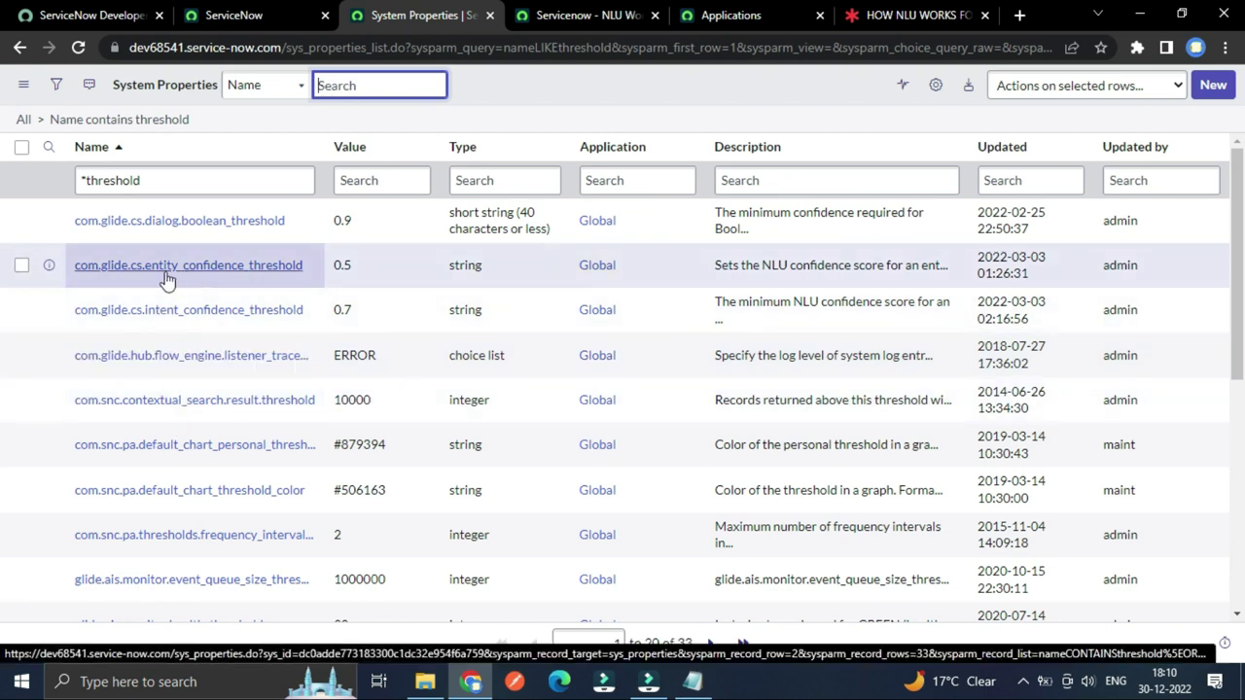
right_click(180, 316)
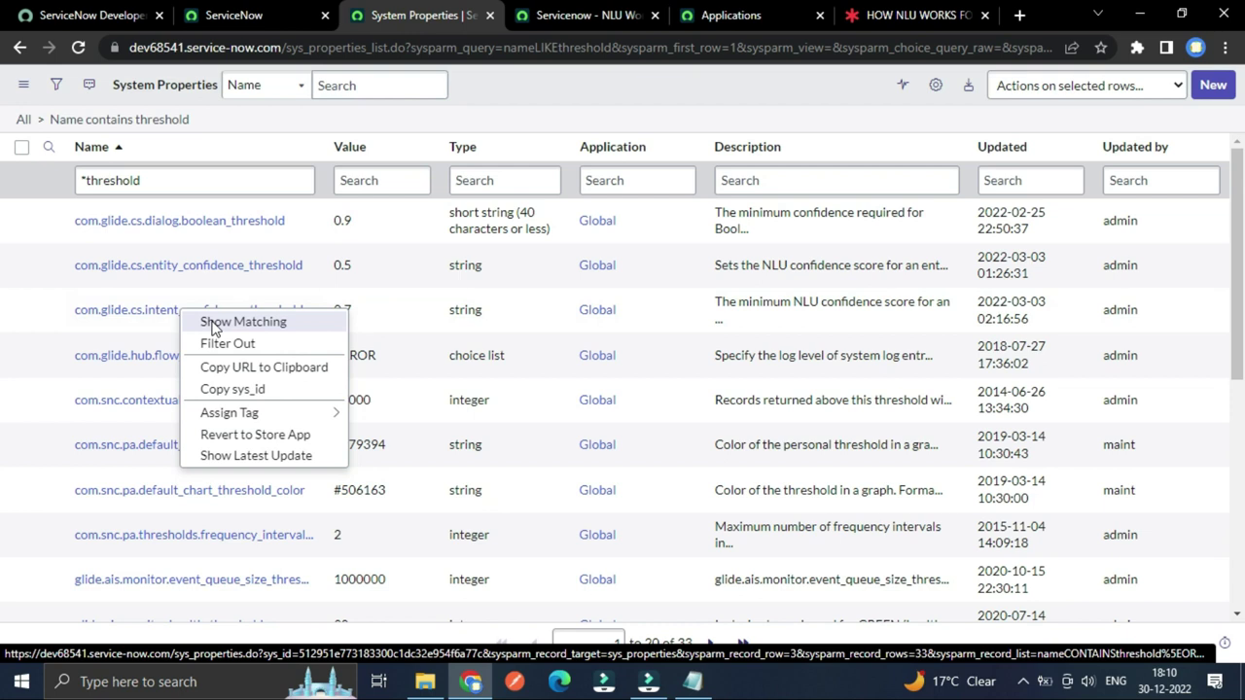
key("Escape")
left_click(214, 326)
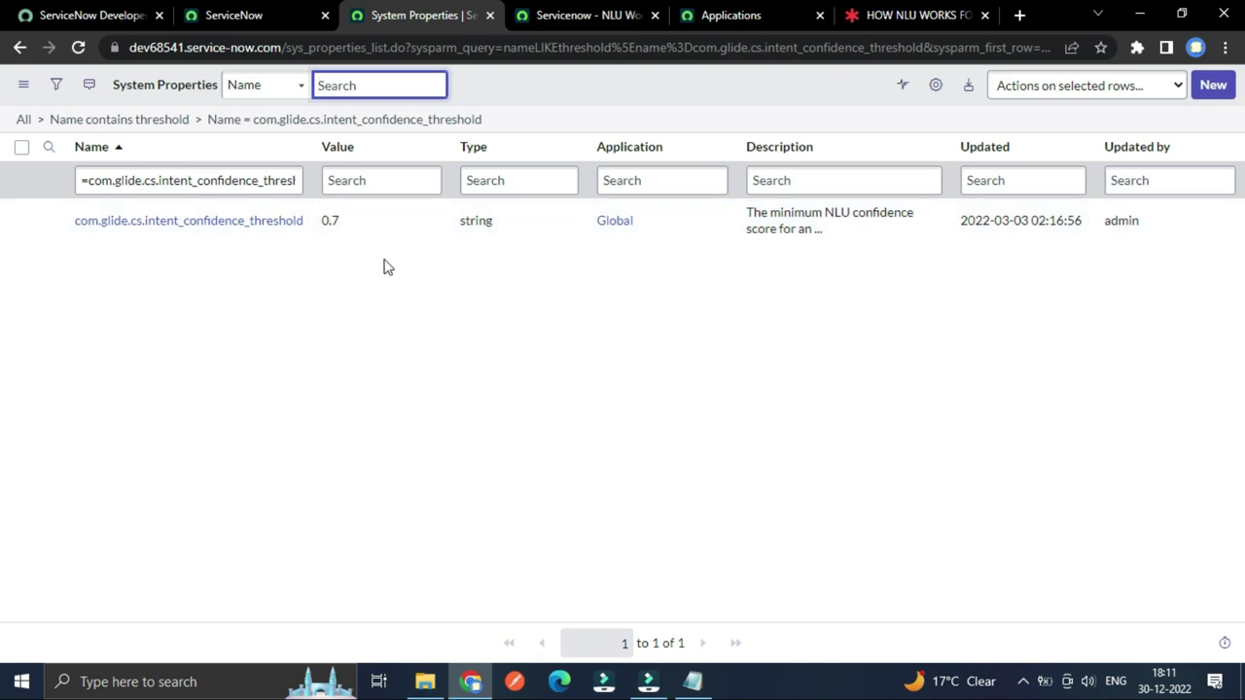
Switch to NLU Workbench and check the model's Confidence Threshold(%) setting.
left_click(583, 15)
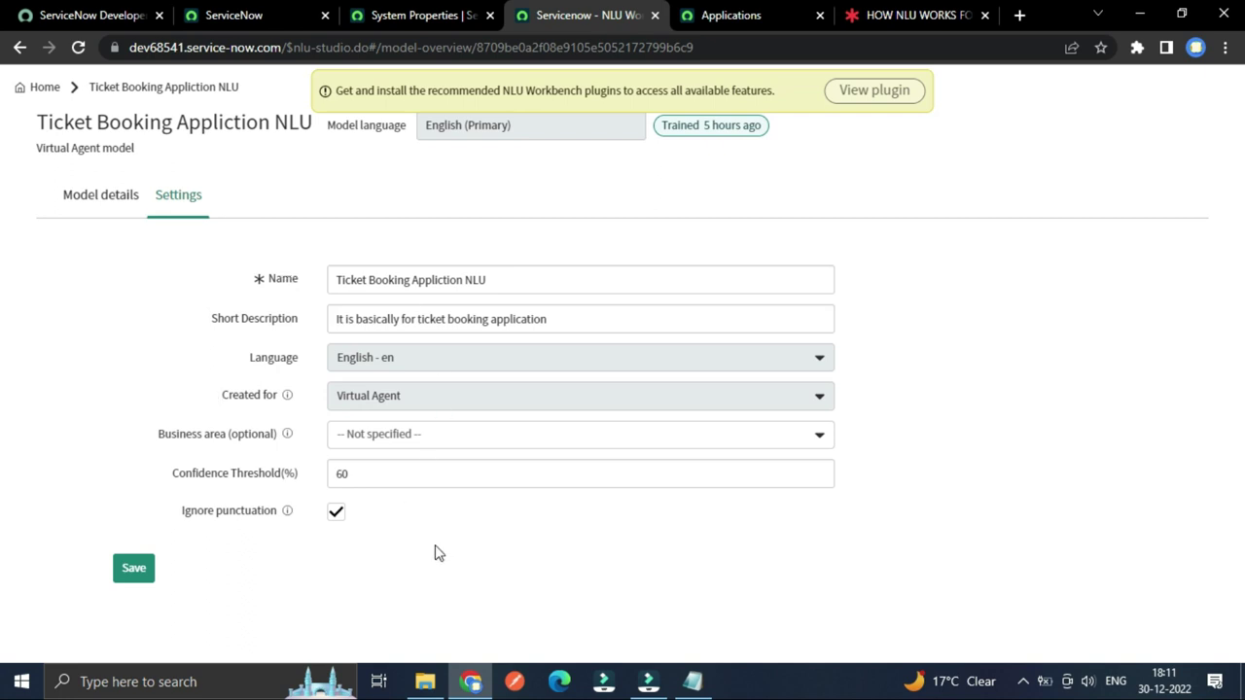
left_click(333, 474)
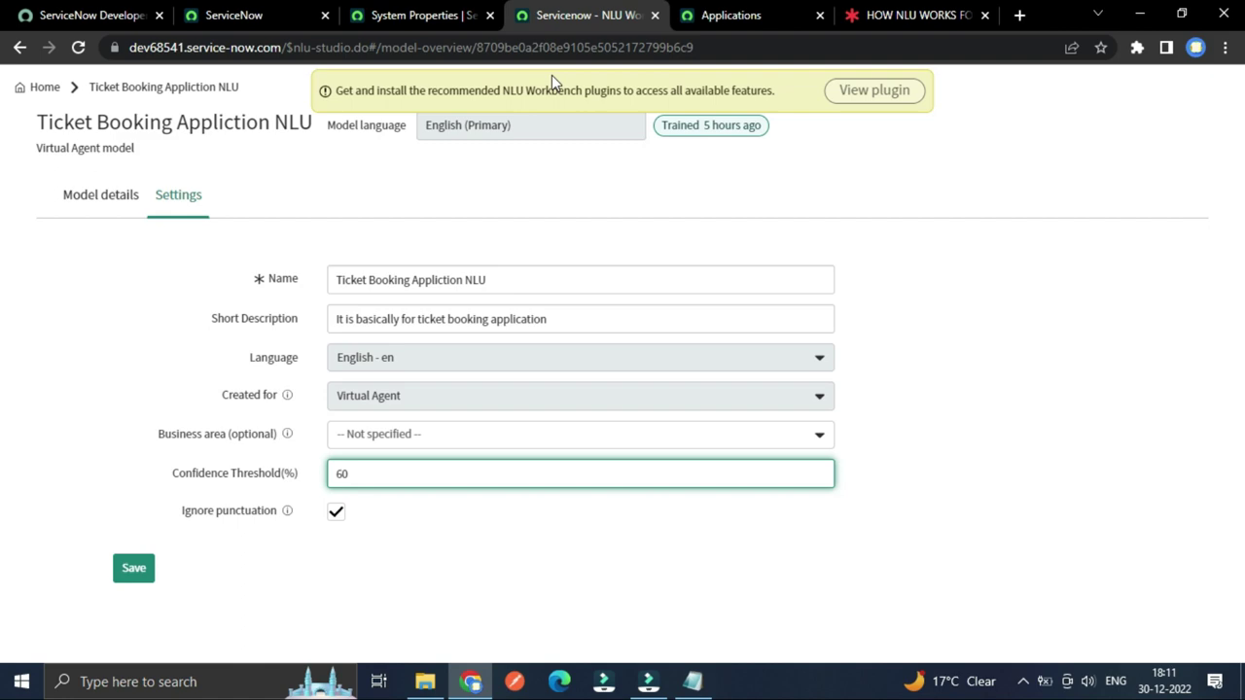
left_click(676, 24)
left_click(622, 16)
Glance at the Lucidspark board, and go back to System Properties to check the intent confidence threshold's value.
left_click(861, 16)
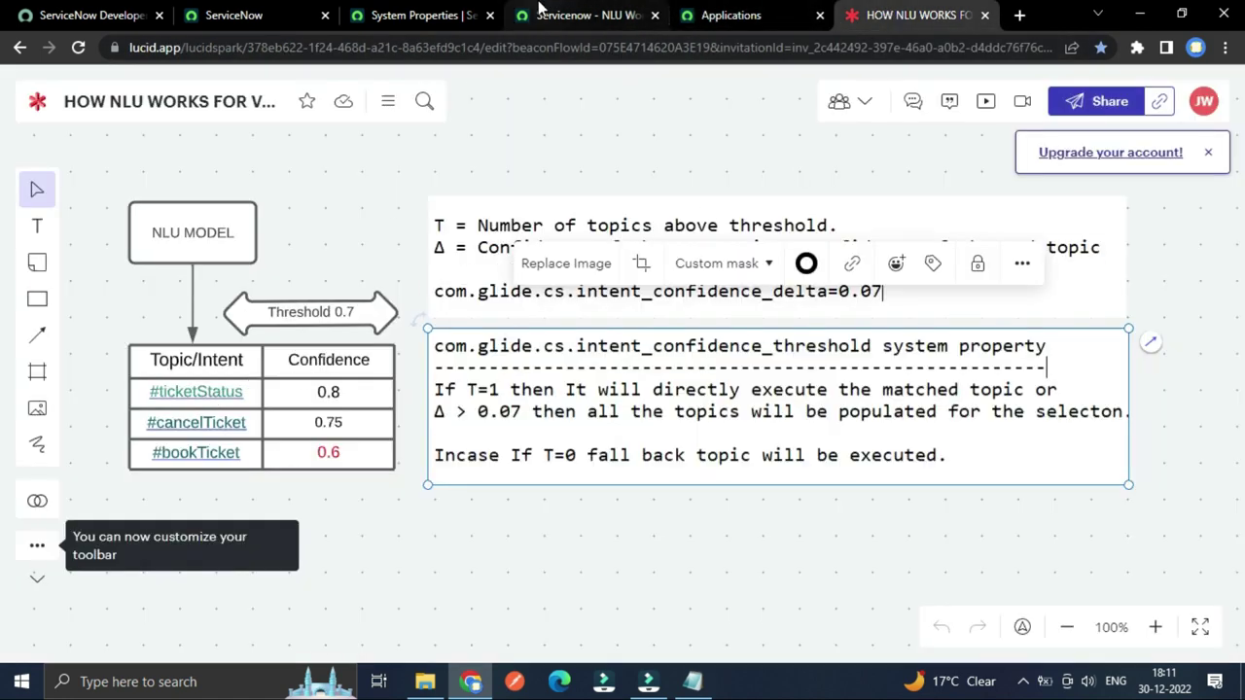
left_click(583, 15)
left_click(414, 15)
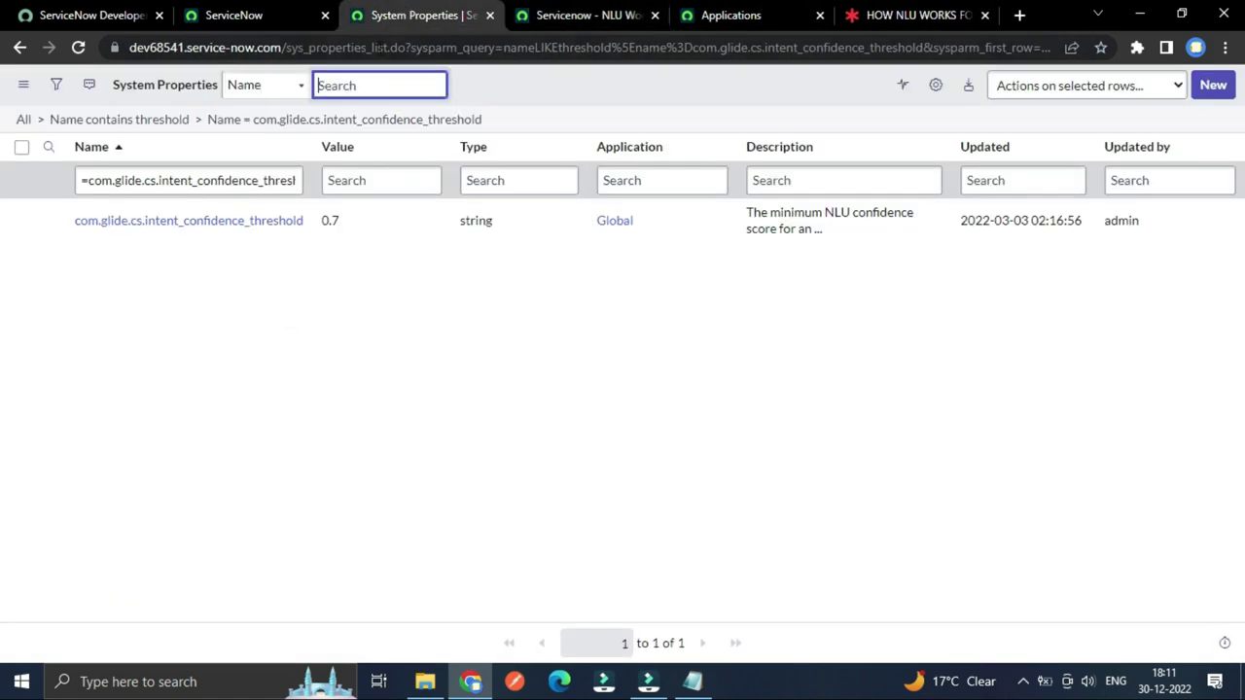
left_click(402, 303)
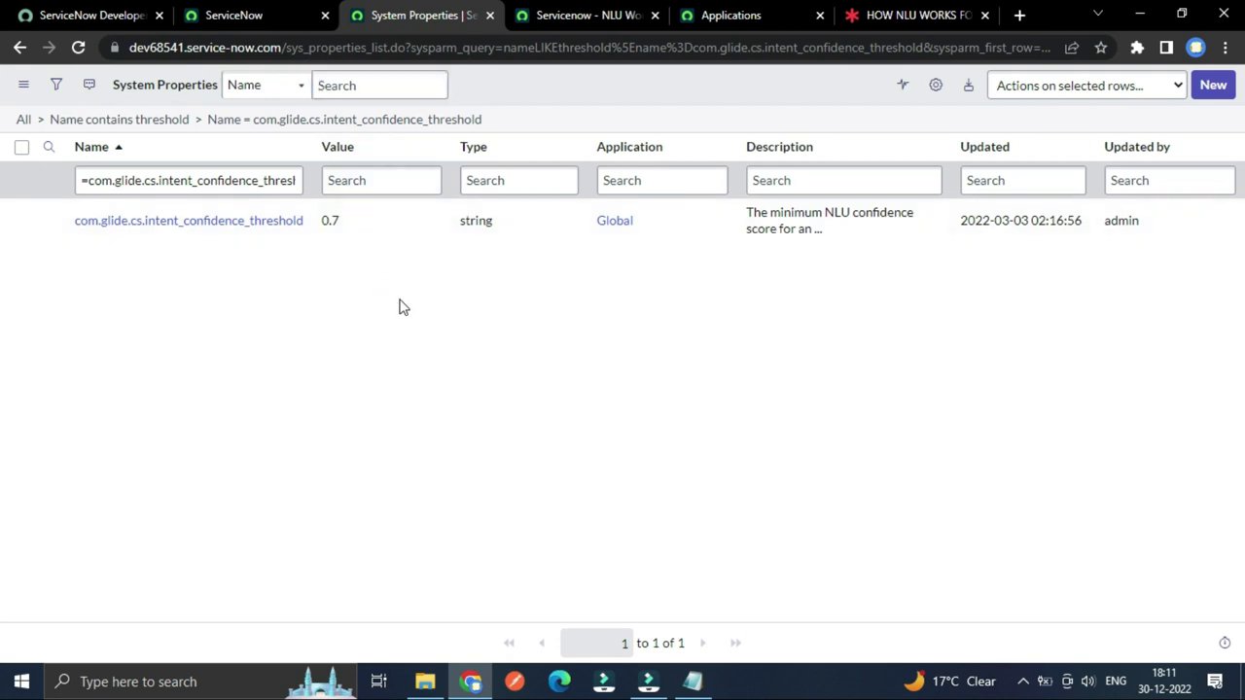
Switch to the Lucidspark board and compare the bookTicket confidence in the topic table with the threshold.
left_click(878, 15)
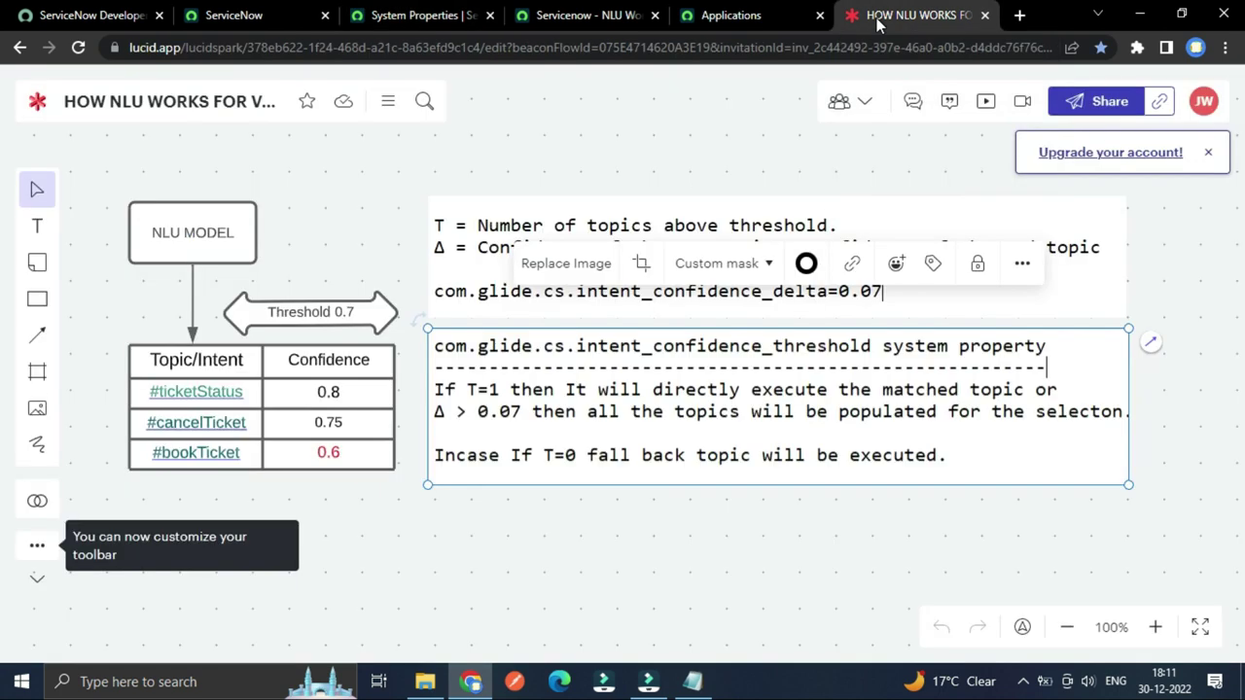
left_click(710, 133)
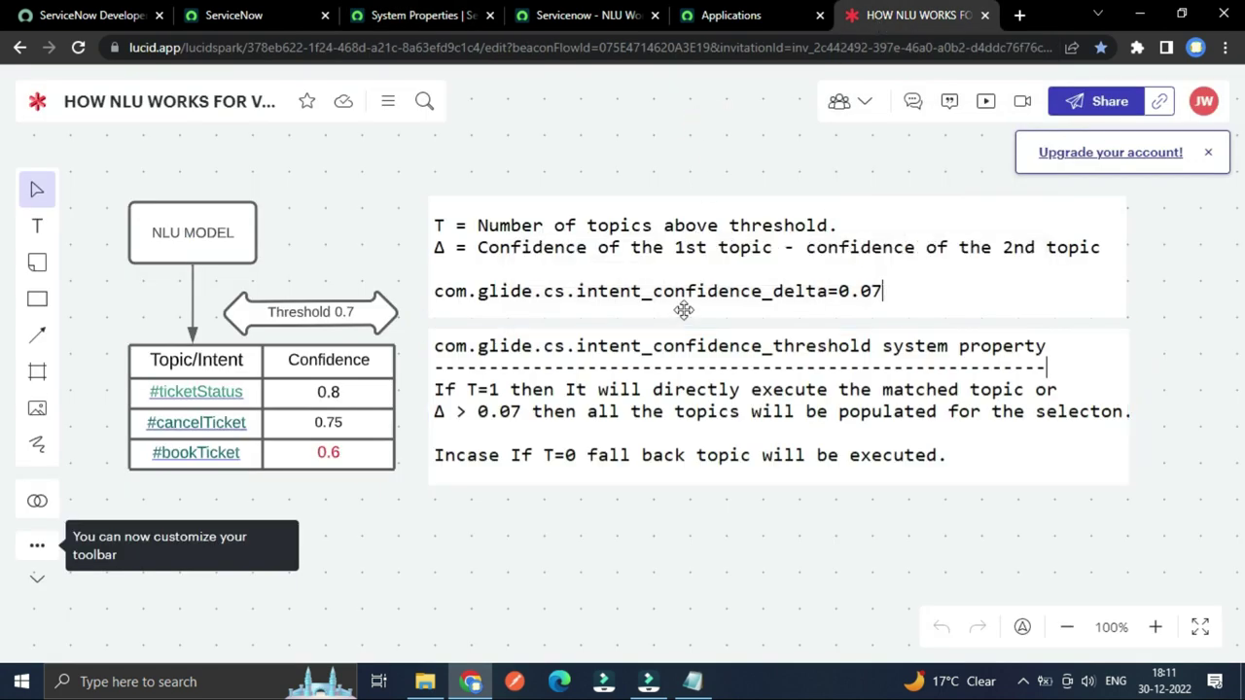
left_click(331, 453)
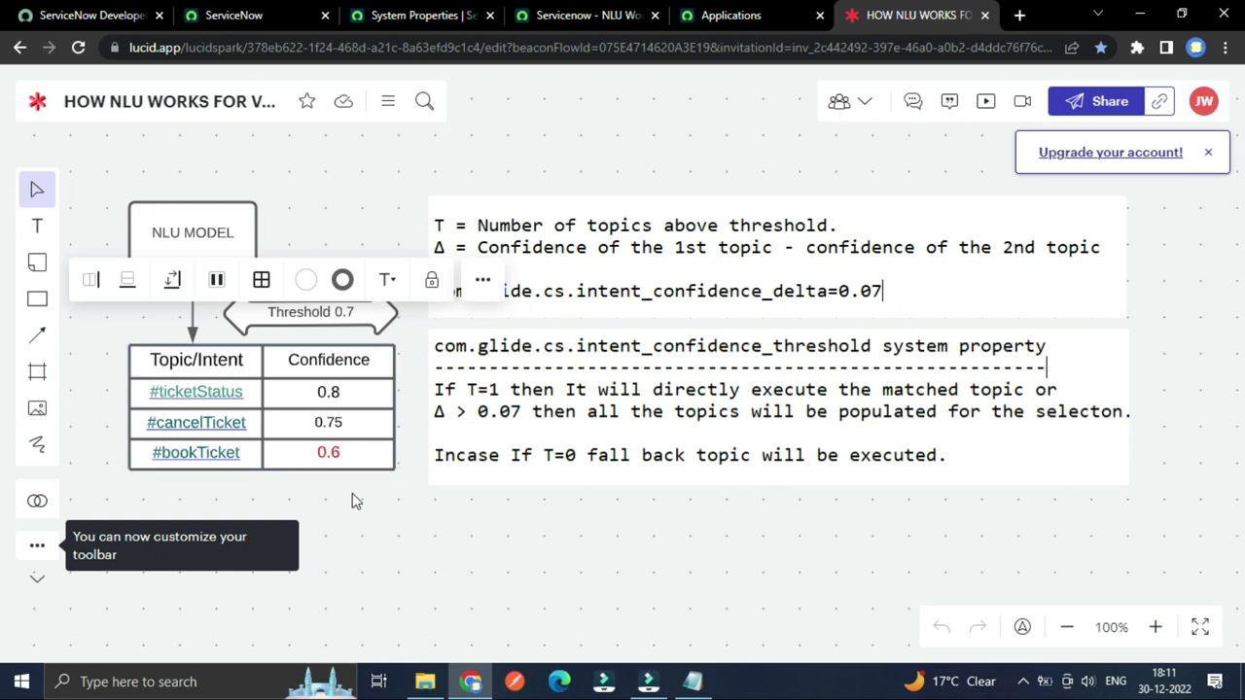
left_click(352, 493)
left_click(372, 528)
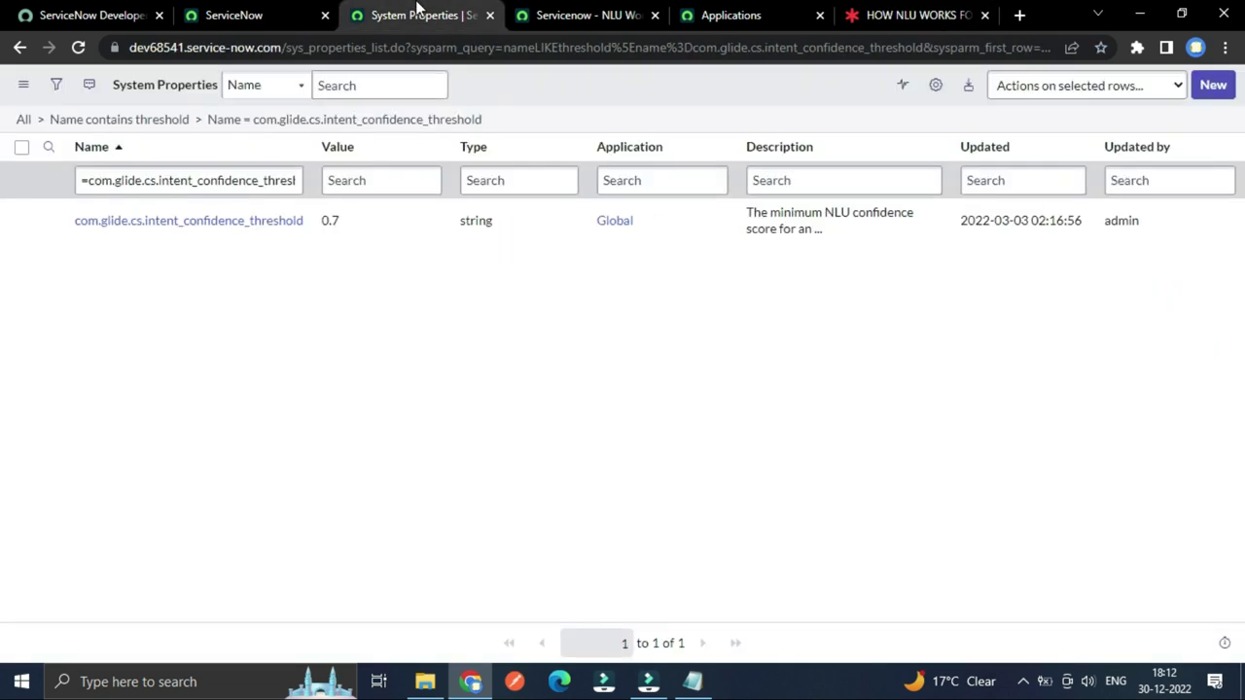
Compare the com.glide.cs.intent_confidence_threshold property with the confidence threshold in the NLU model's settings.
left_click(418, 15)
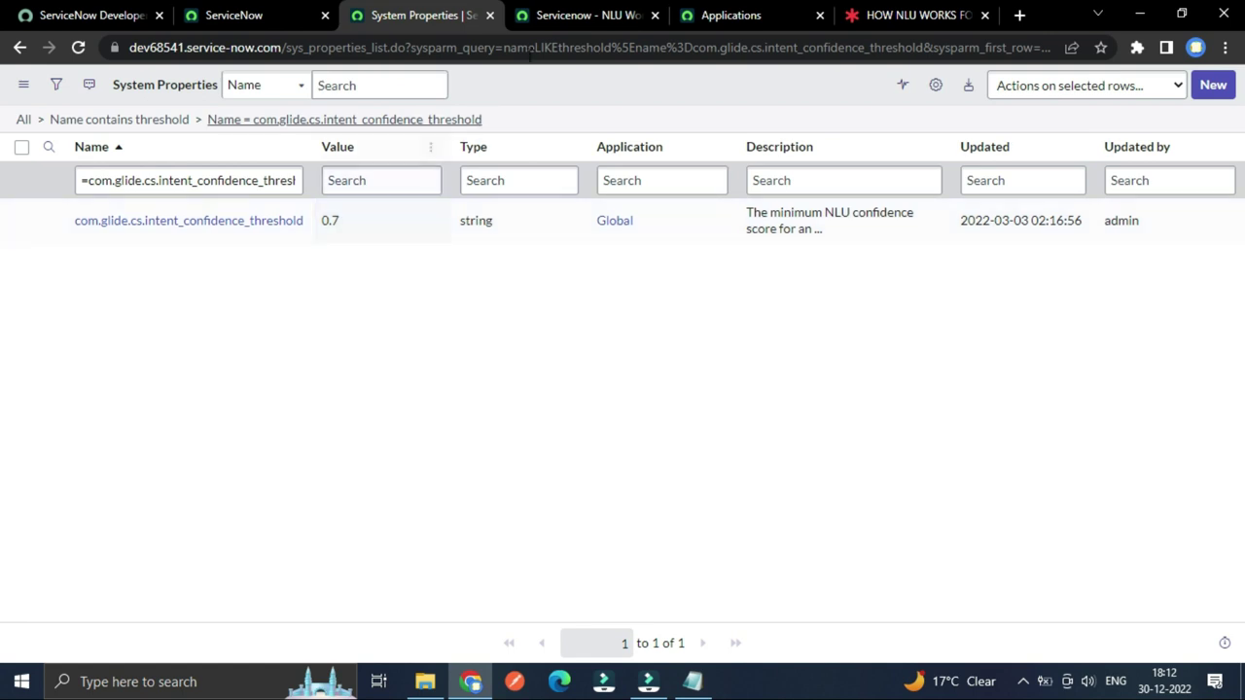
left_click(574, 17)
double_click(370, 465)
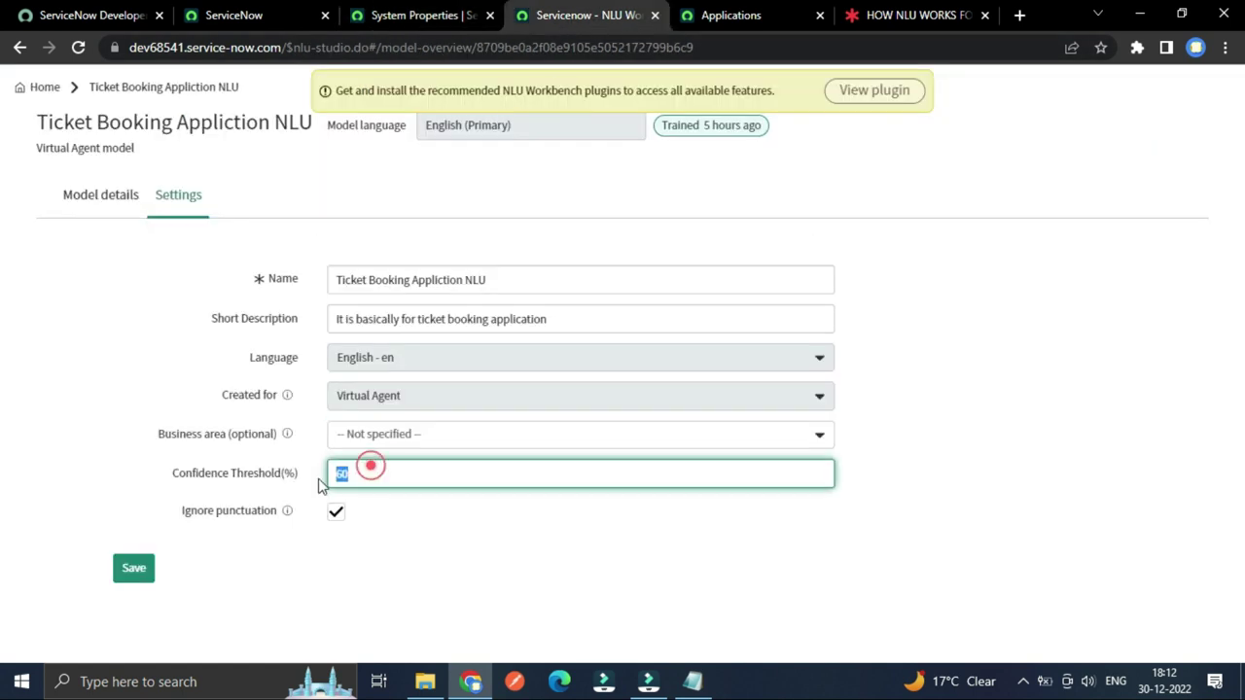
left_click(437, 515)
double_click(381, 471)
mouse_move(292, 477)
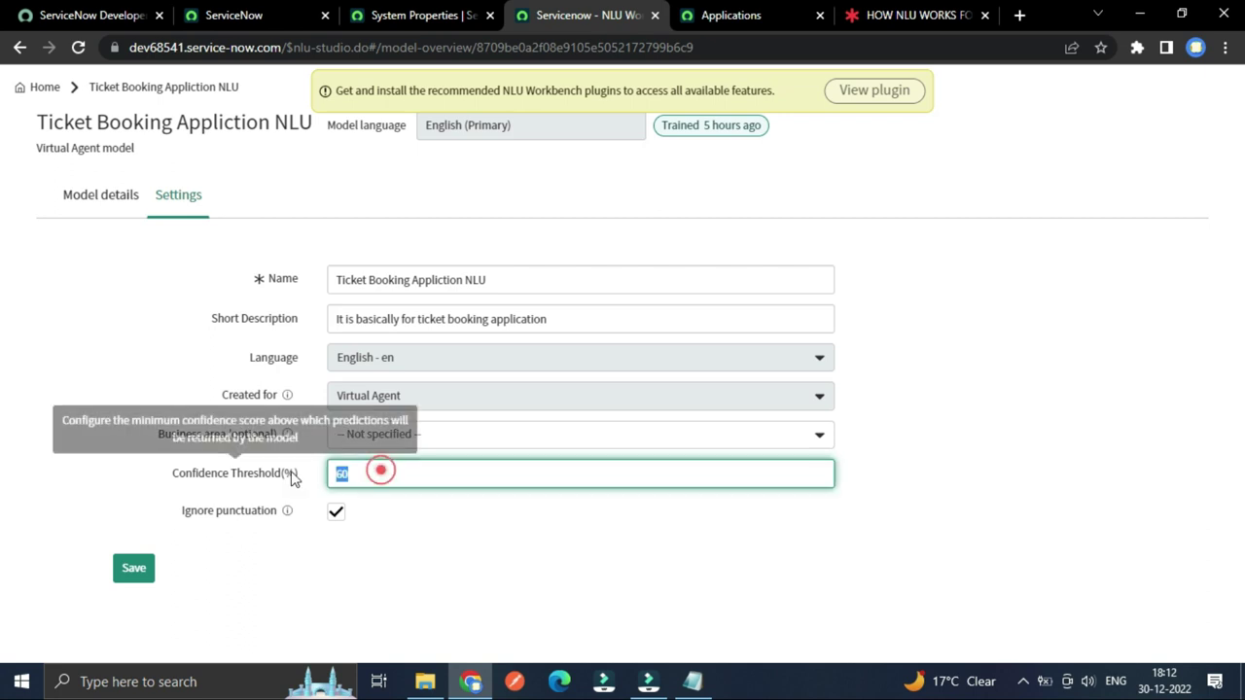
Recheck the intent confidence threshold property in System Properties and return to the Lucidspark board.
left_click(420, 17)
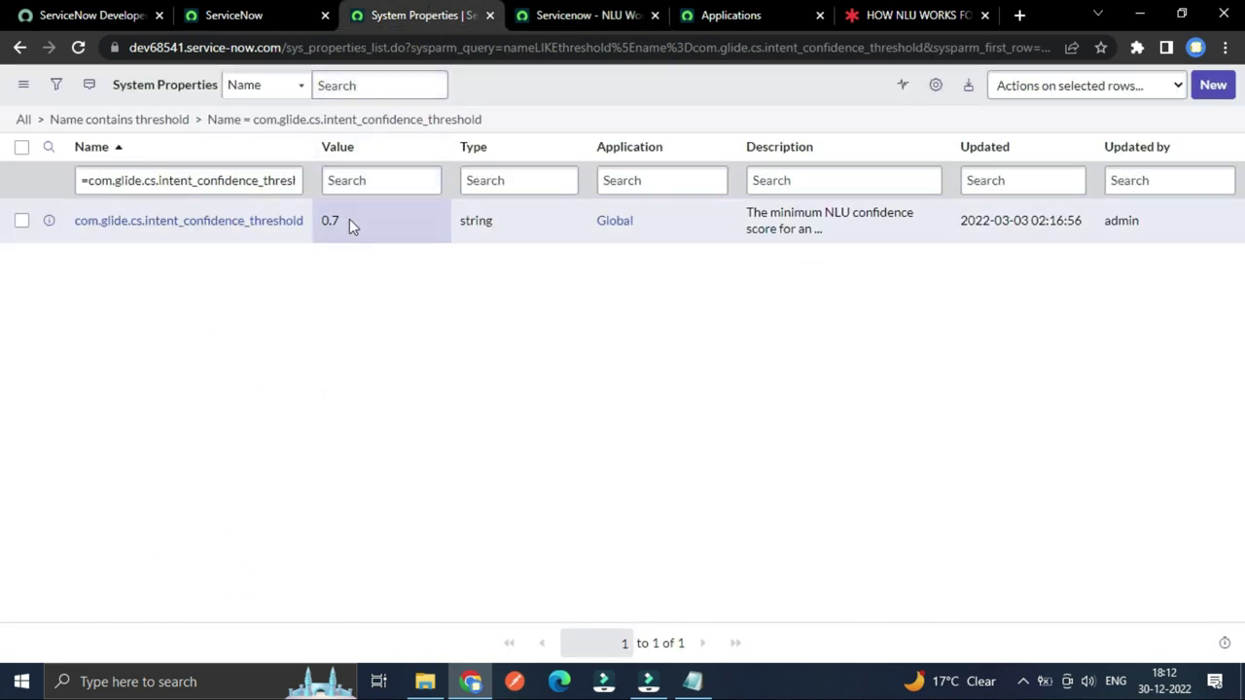
left_click(518, 180)
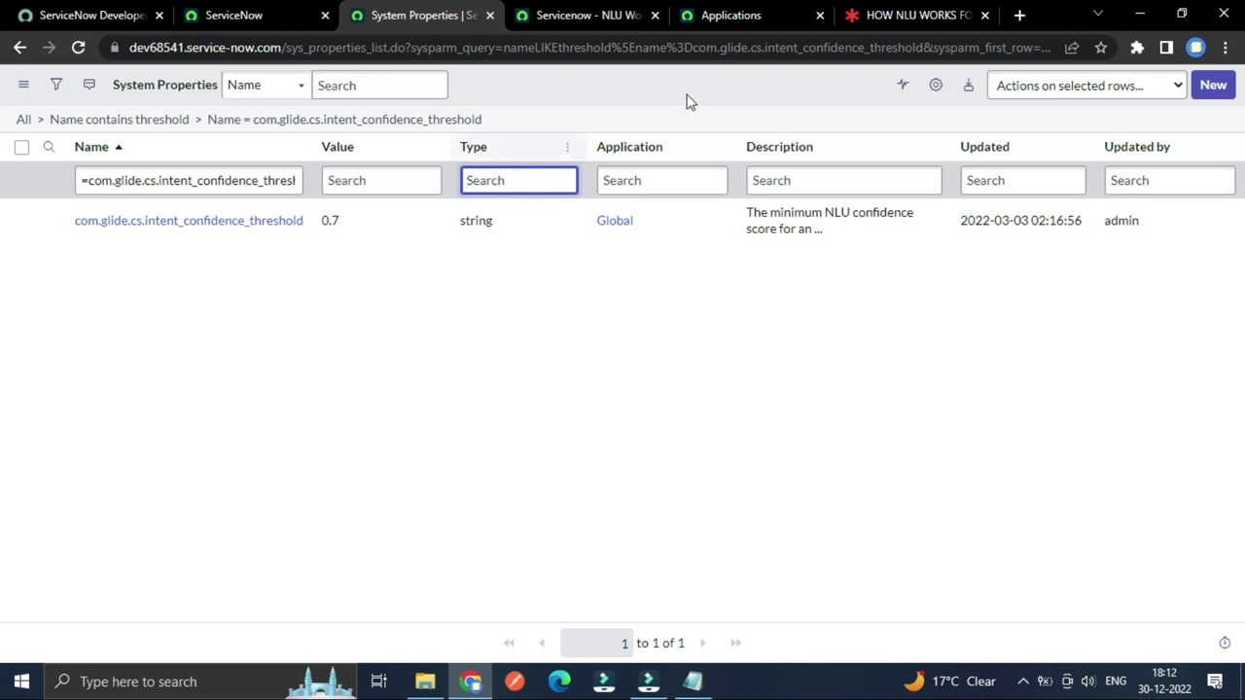
left_click(834, 19)
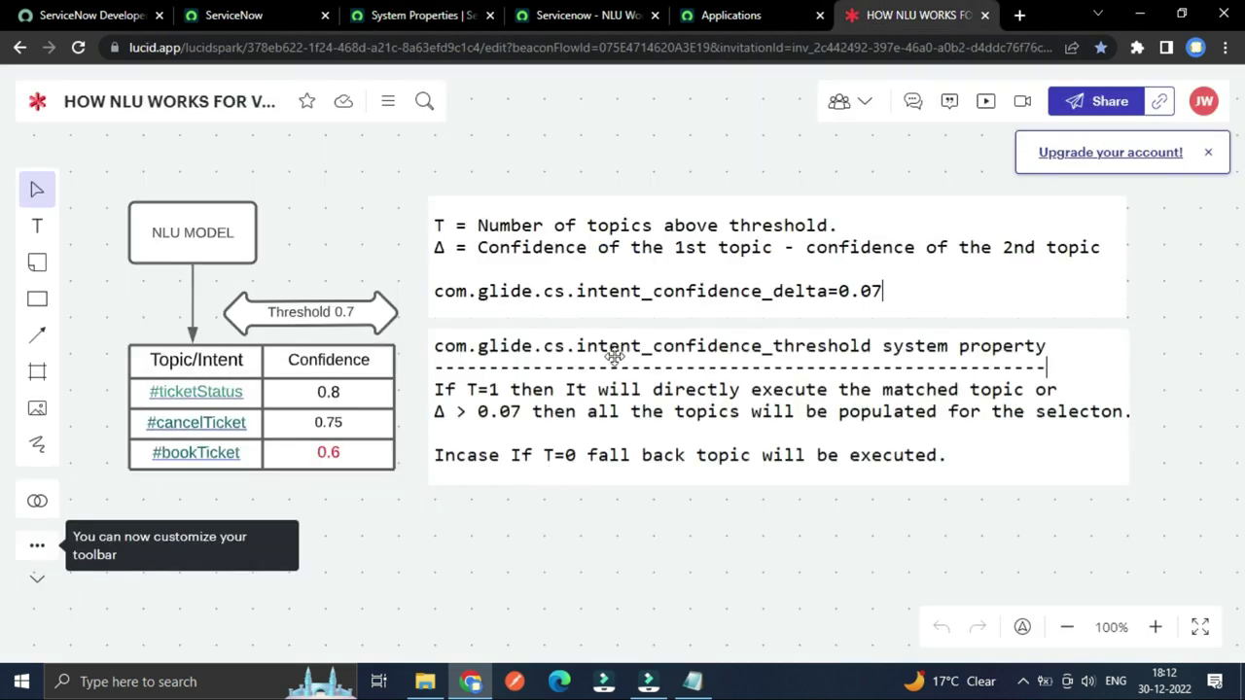
Switch from the Lucidspark board to System Properties and filter the list to names containing "threshold".
left_click(598, 546)
scroll(545, 373, "down", 1)
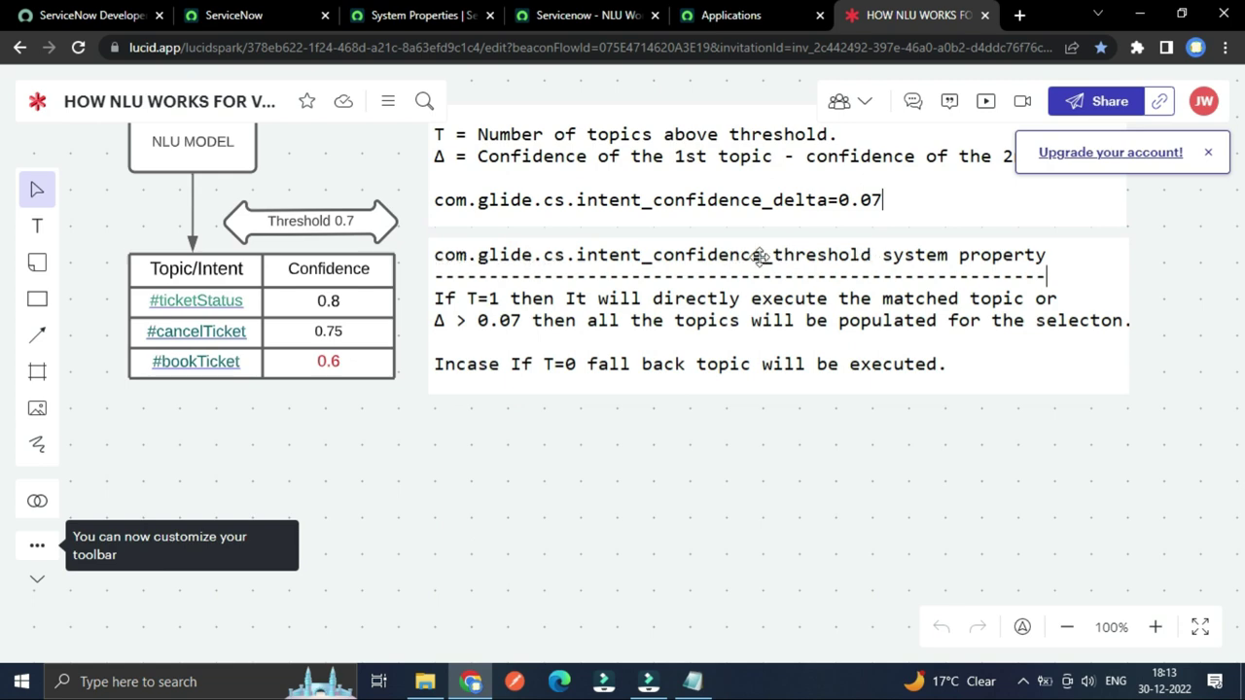
left_click(424, 16)
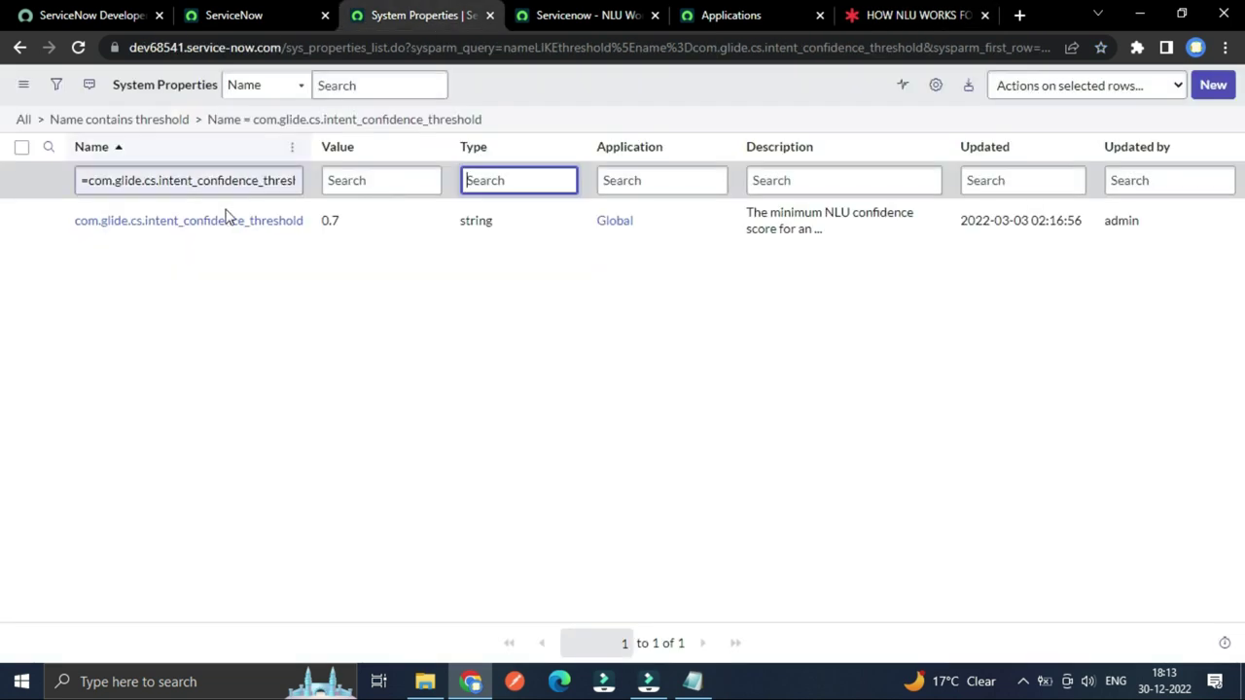
left_click(280, 181)
key("ctrl+a")
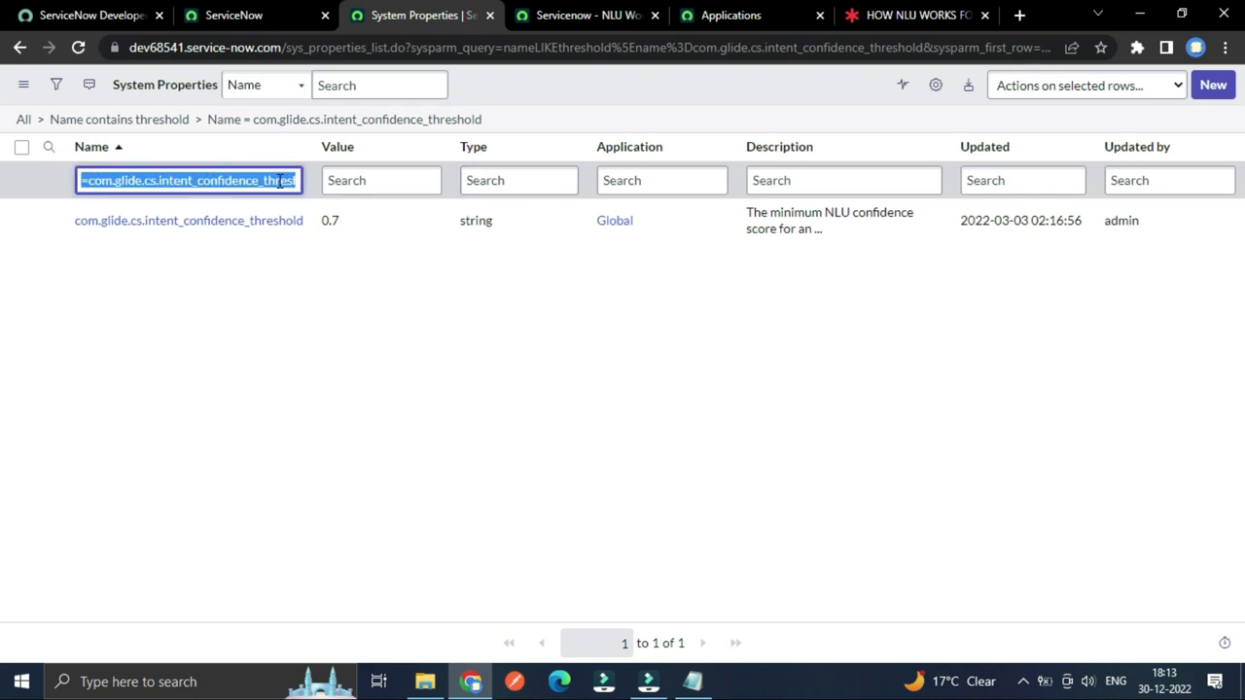
key("BackSpace")
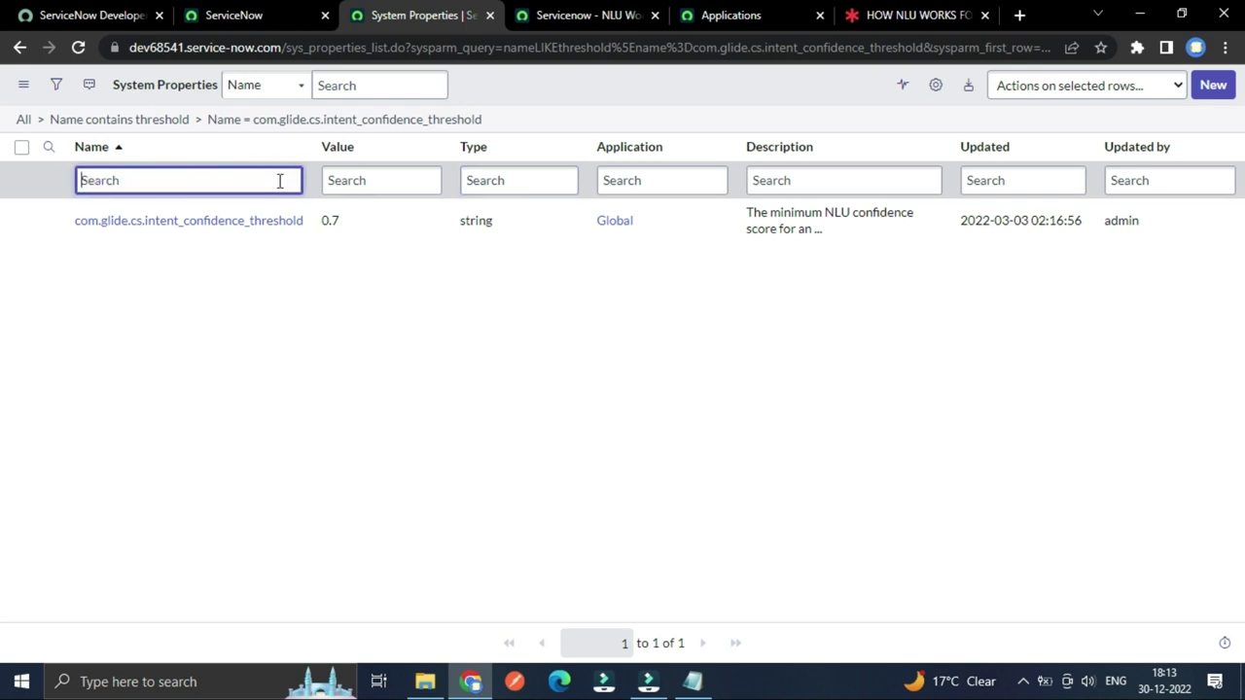
left_click(887, 13)
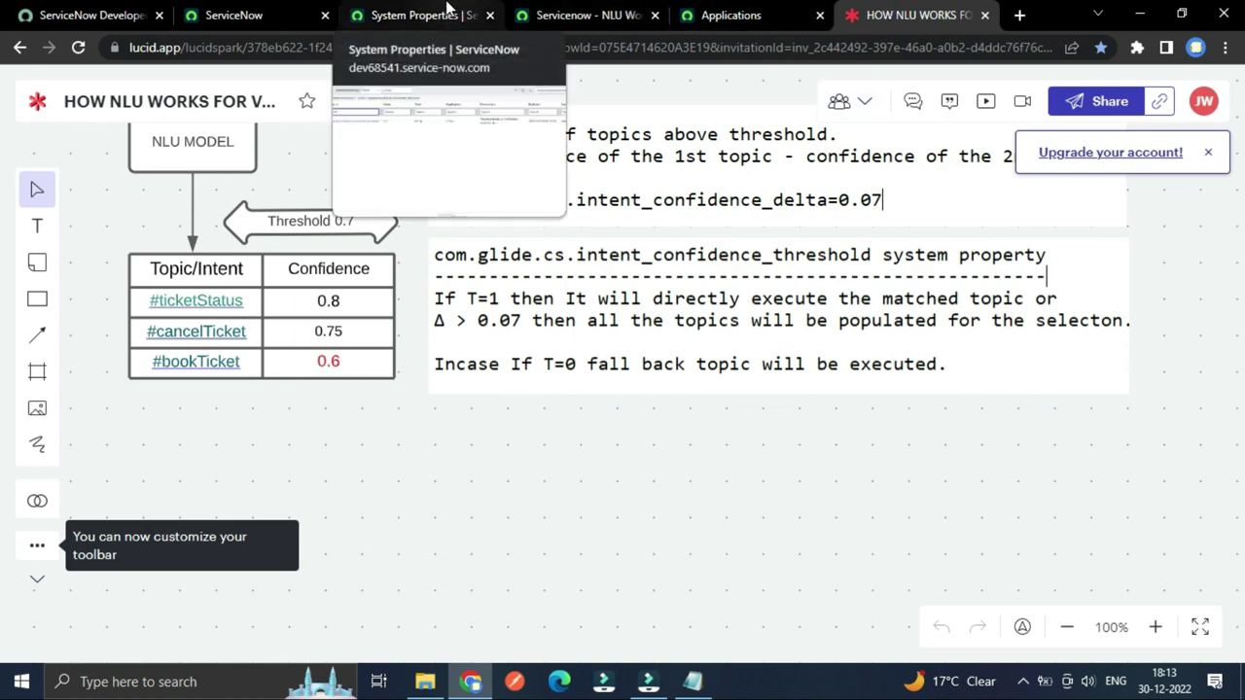
left_click(446, 8)
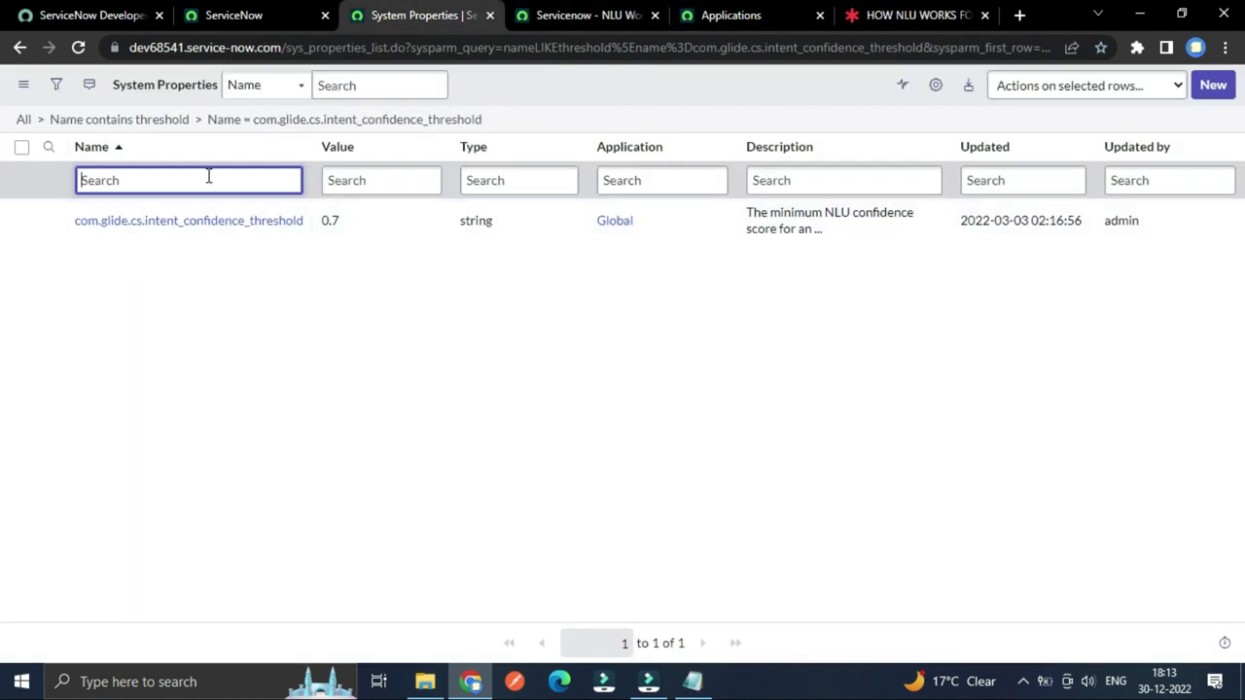
type("*")
key("Return")
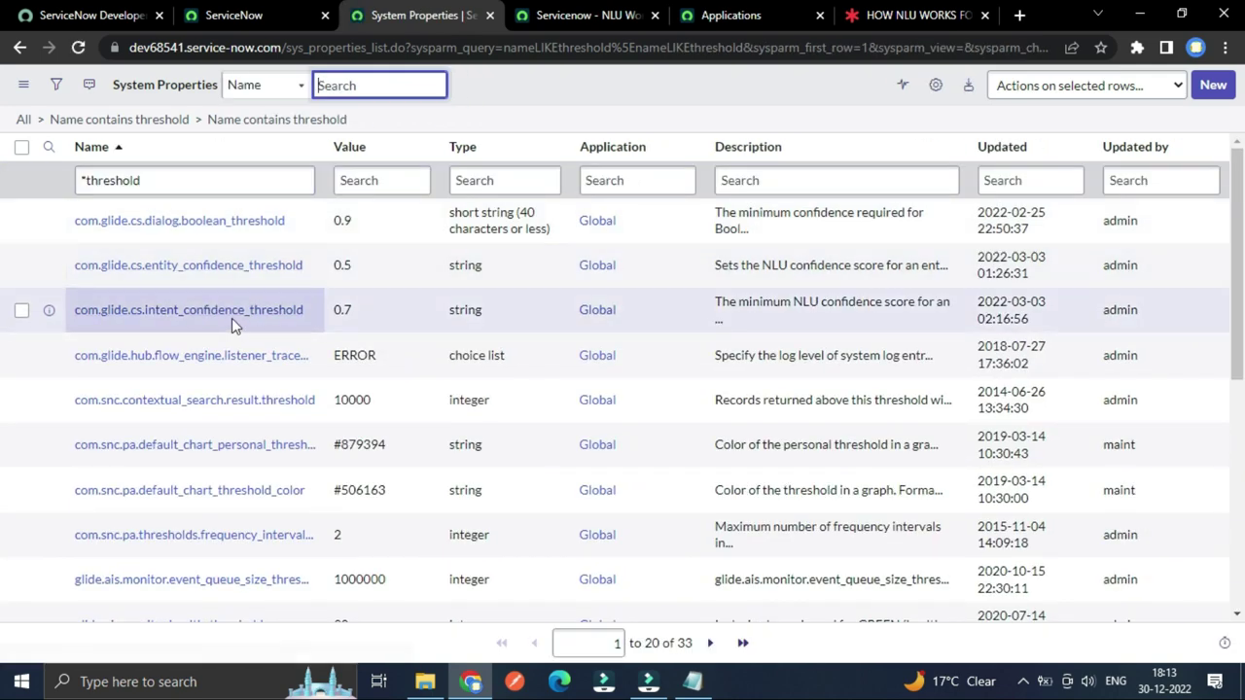
Change the System Properties name filter to *delta to search for the confidence delta property.
right_click(224, 318)
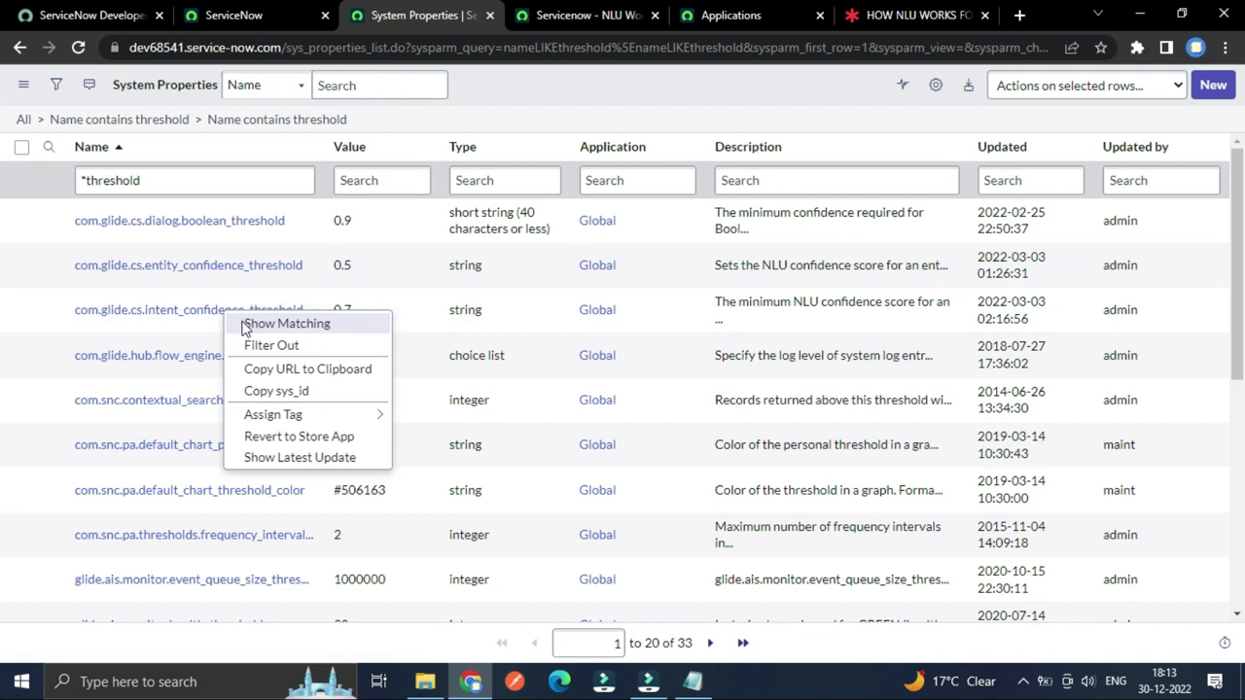
left_click(245, 172)
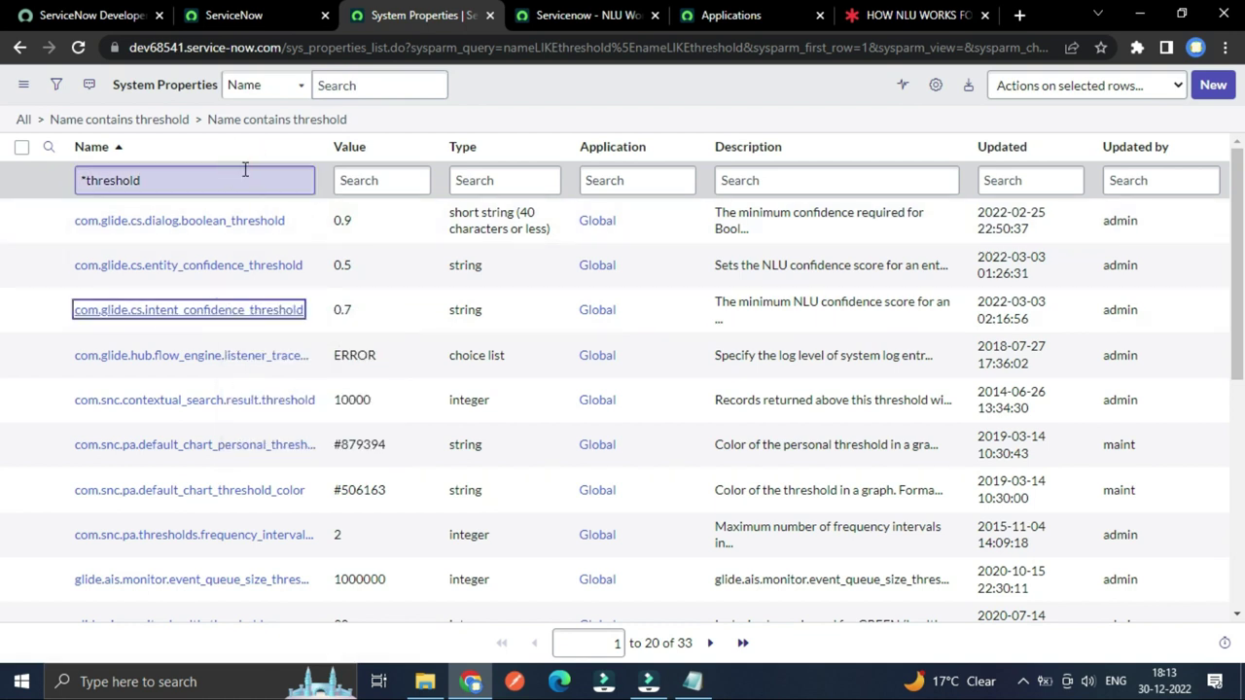
left_click(221, 172)
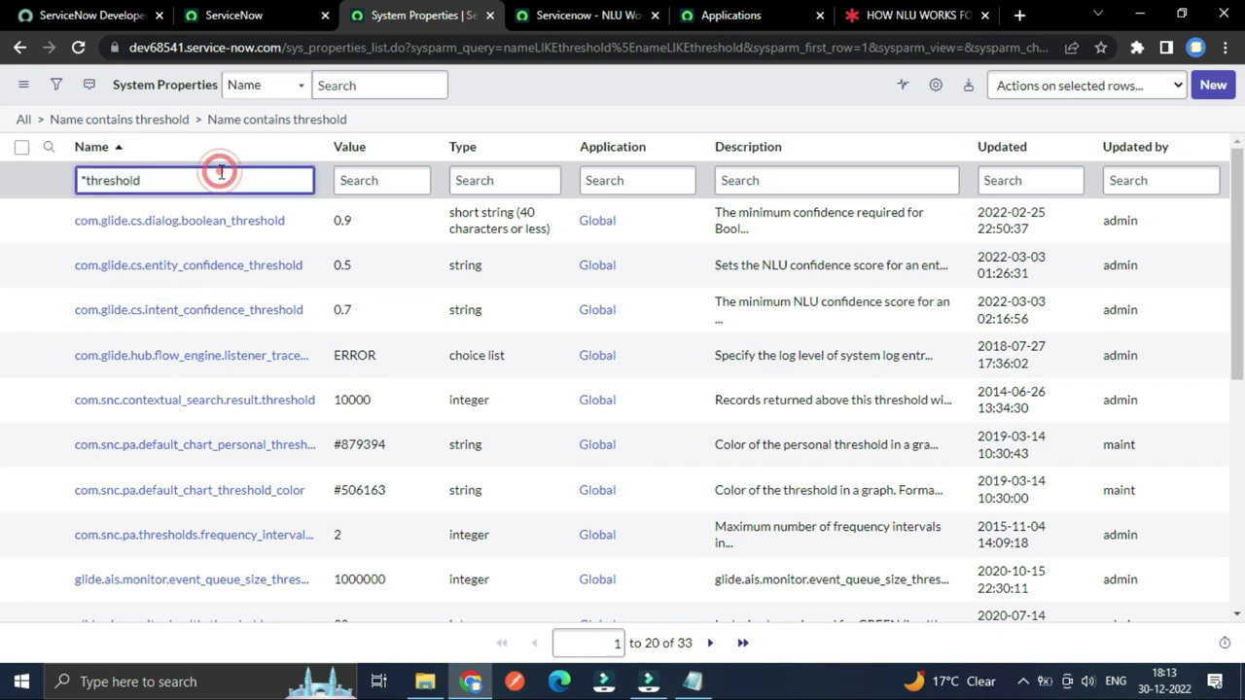
key("BackSpace")
type("delta")
key("Return")
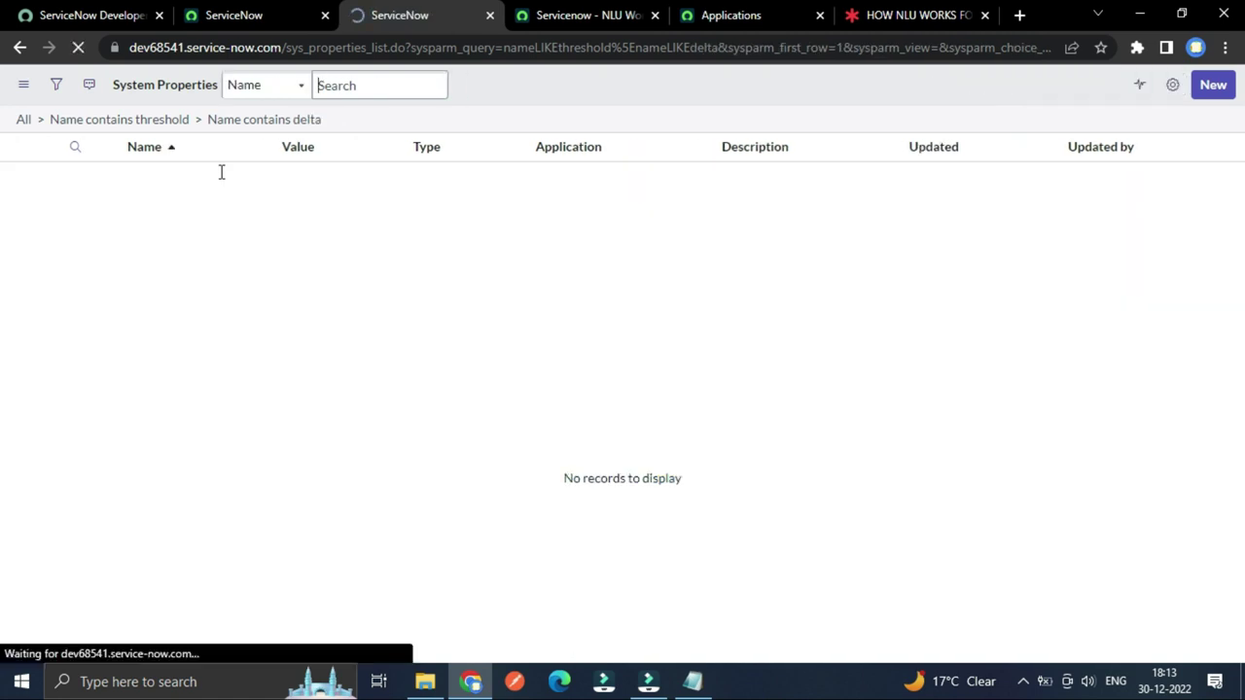
Check the delta property's name on the Lucidspark board, and search System Properties for names matching *confidence_delta.
left_click(893, 15)
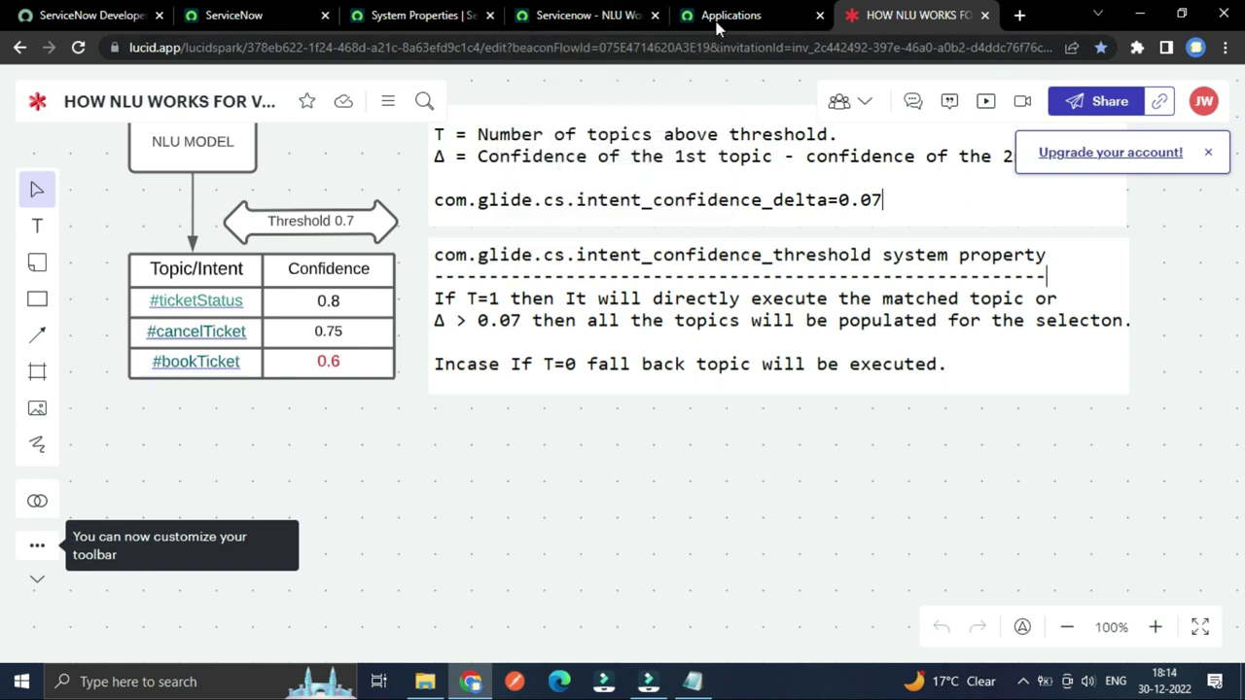
left_click(418, 16)
left_click(165, 180)
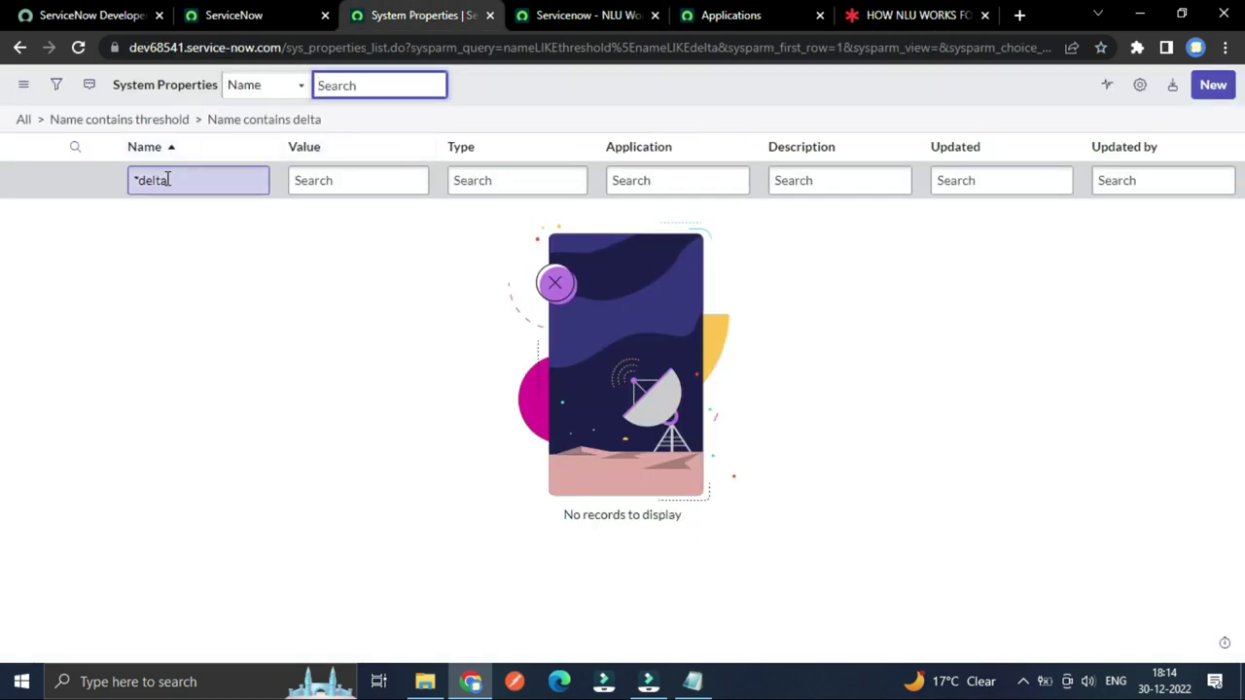
key("BackSpace")
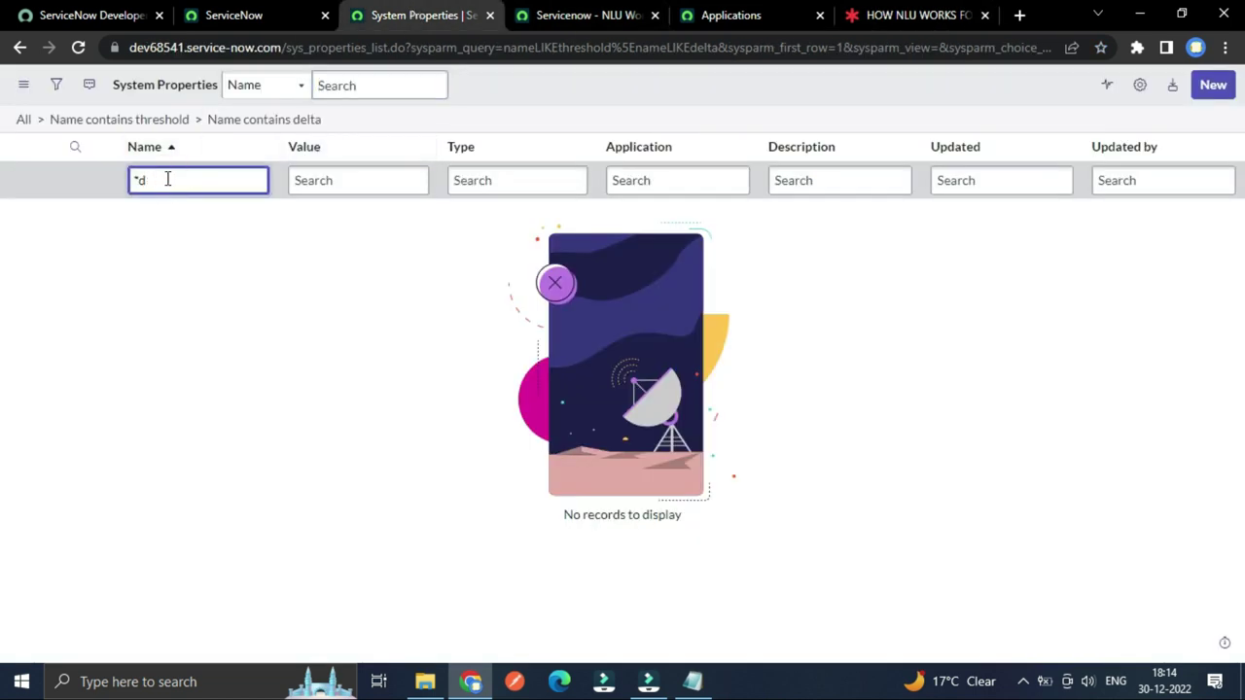
key("BackSpace")
key("BackSpace")
type("*")
key("Return")
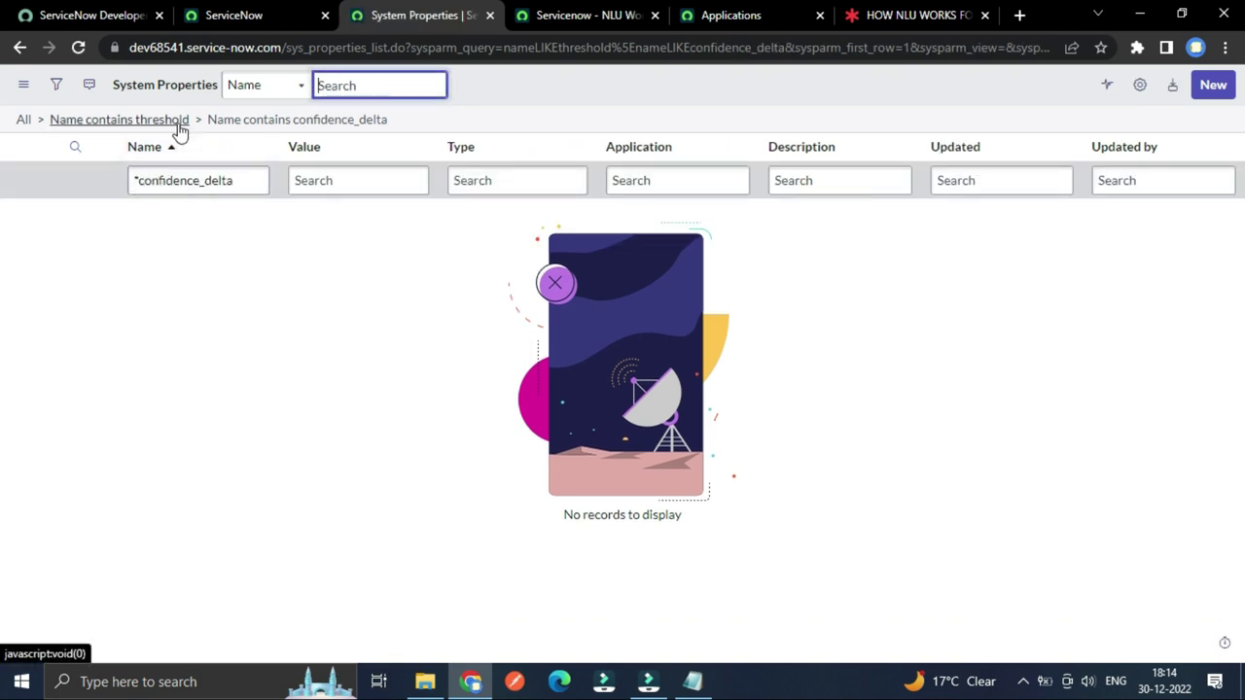
Copy the how-topic-discovery-works.html documentation link from the NLU.txt file in Notepad and open it in a new browser tab.
left_click(895, 17)
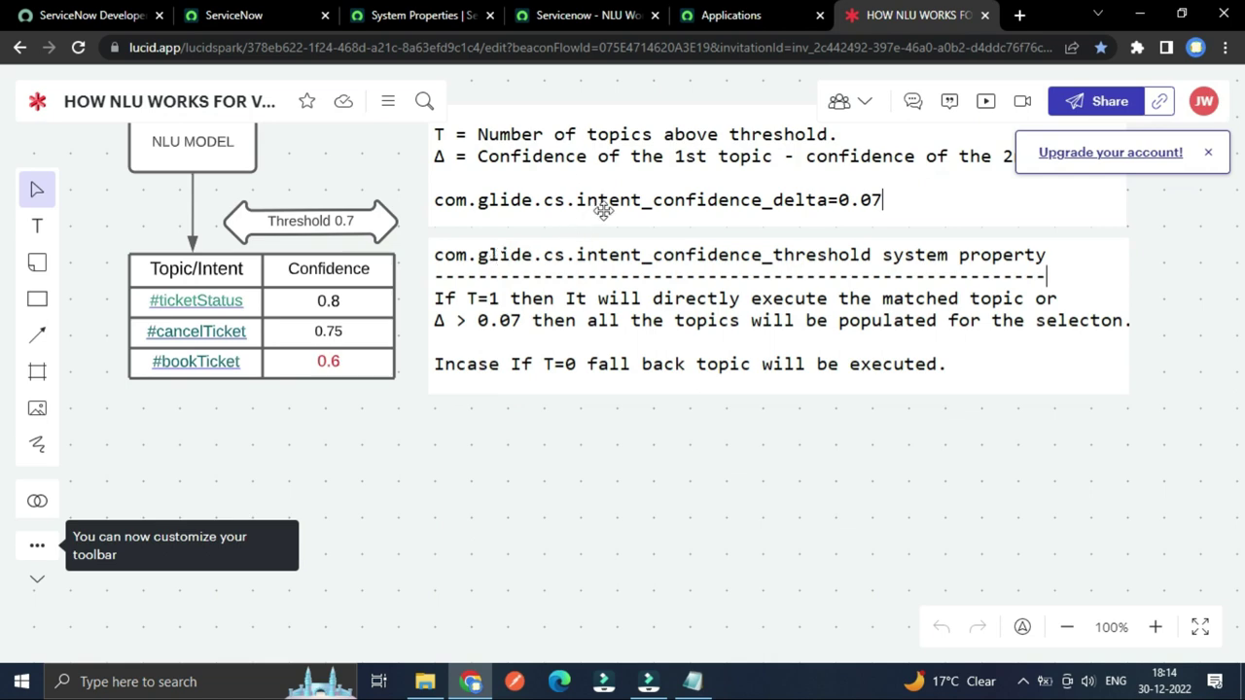
left_click(693, 681)
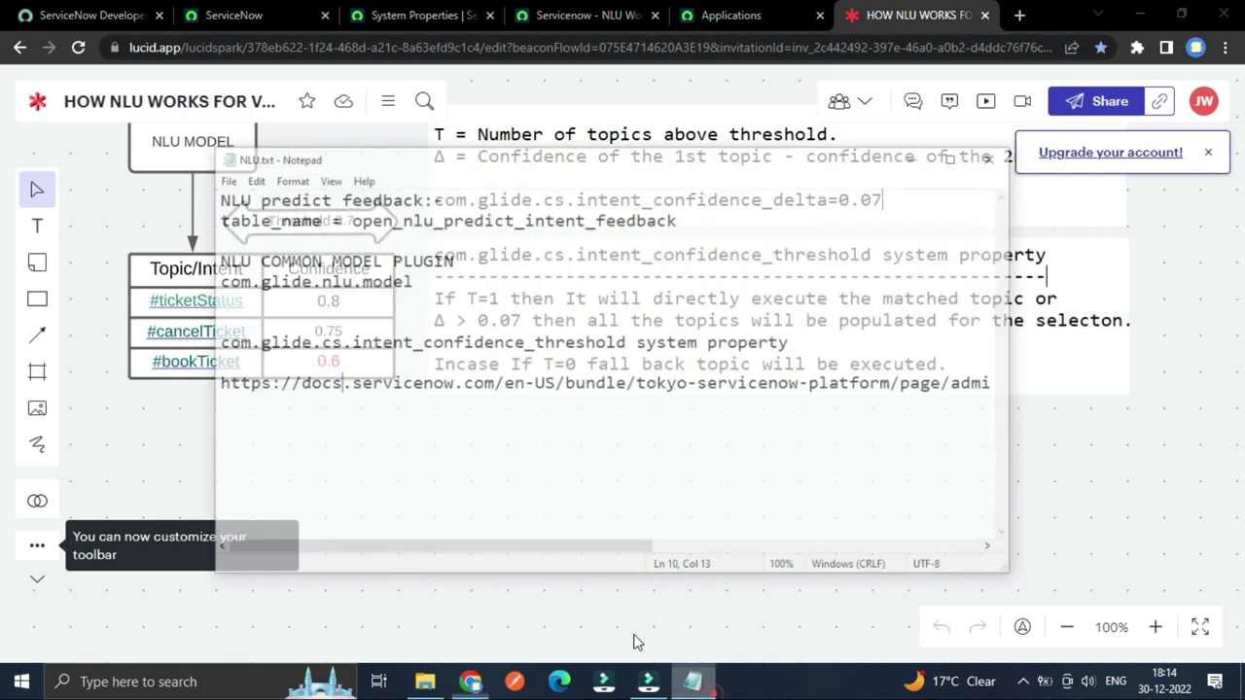
left_click_drag(175, 352, 1003, 429)
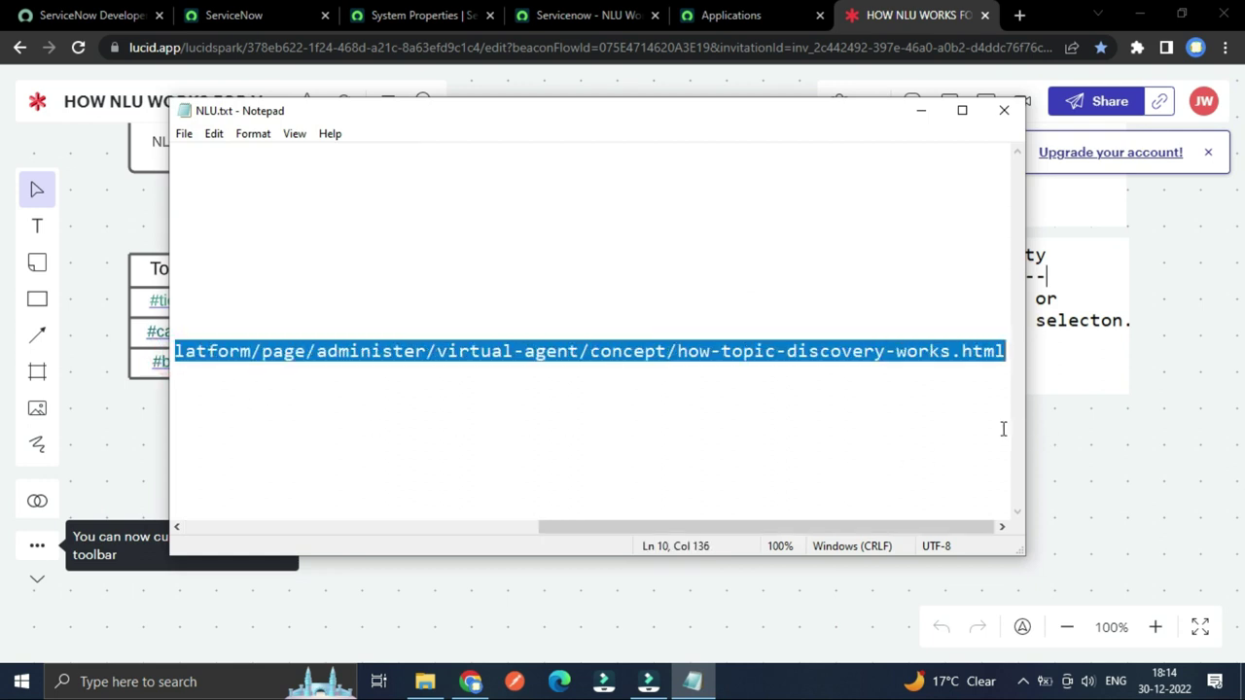
left_click(921, 110)
left_click(1020, 15)
left_click(947, 47)
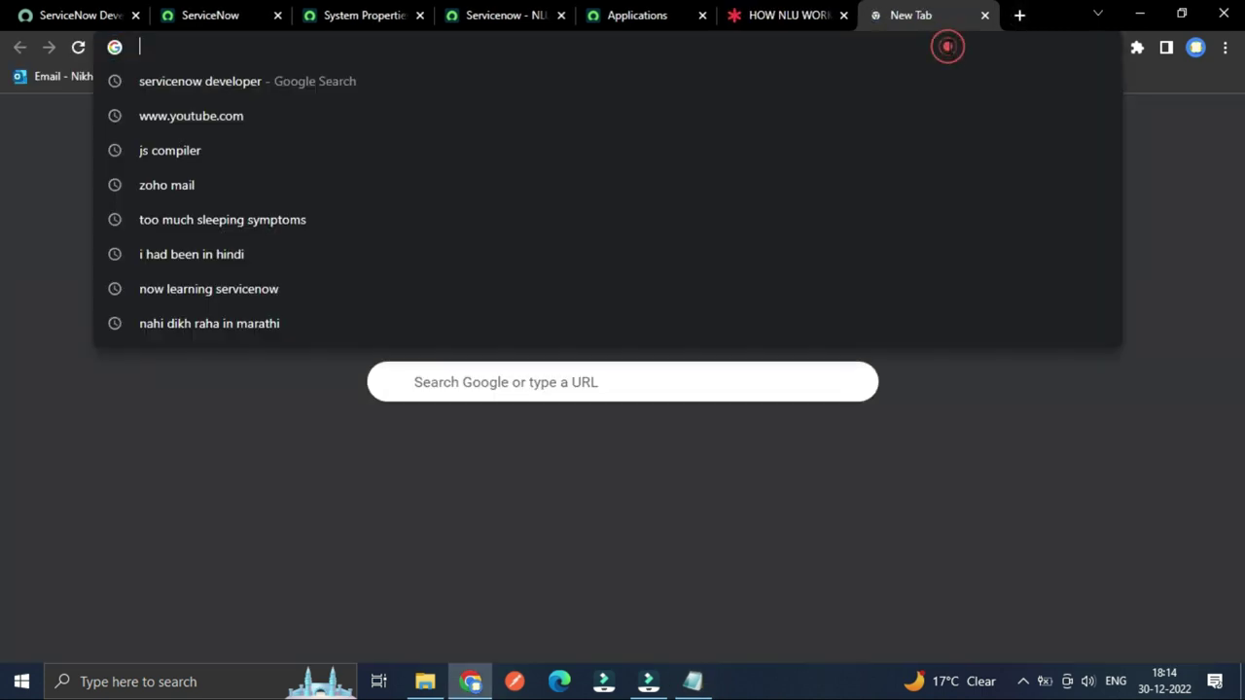
type("https://docs.servicenow.com/en-US/bundle/tokyo-servicenow-platform/page/administer/virtual-agent/concept/how-topic-discovery-works.html")
key("Return")
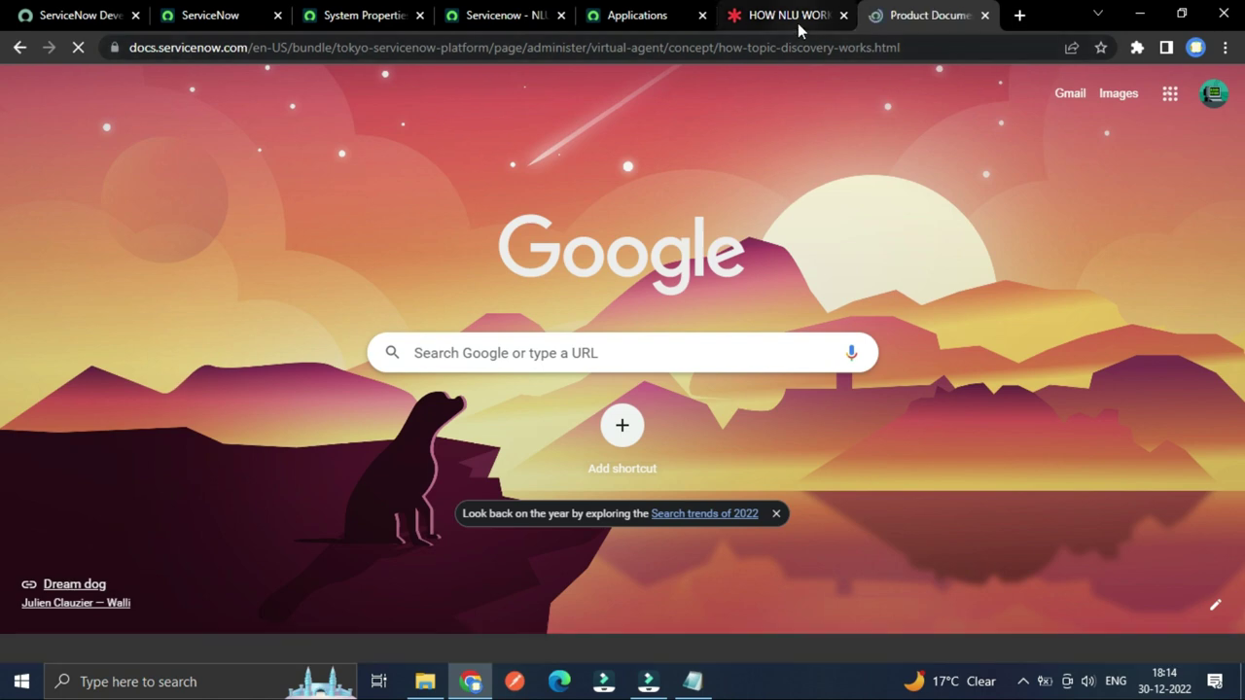
Return to the Lucidspark board and compare the topic confidences with the 0.7 threshold and the 0.07 delta.
left_click(798, 22)
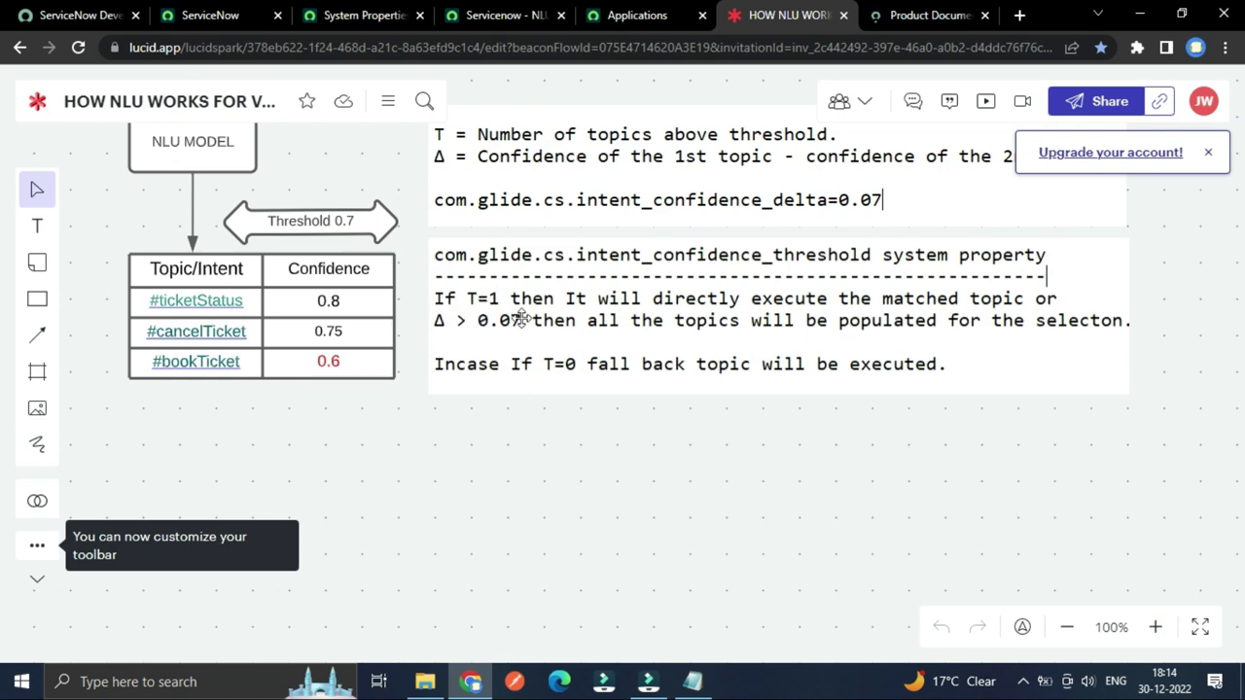
scroll(522, 320, "up", 1)
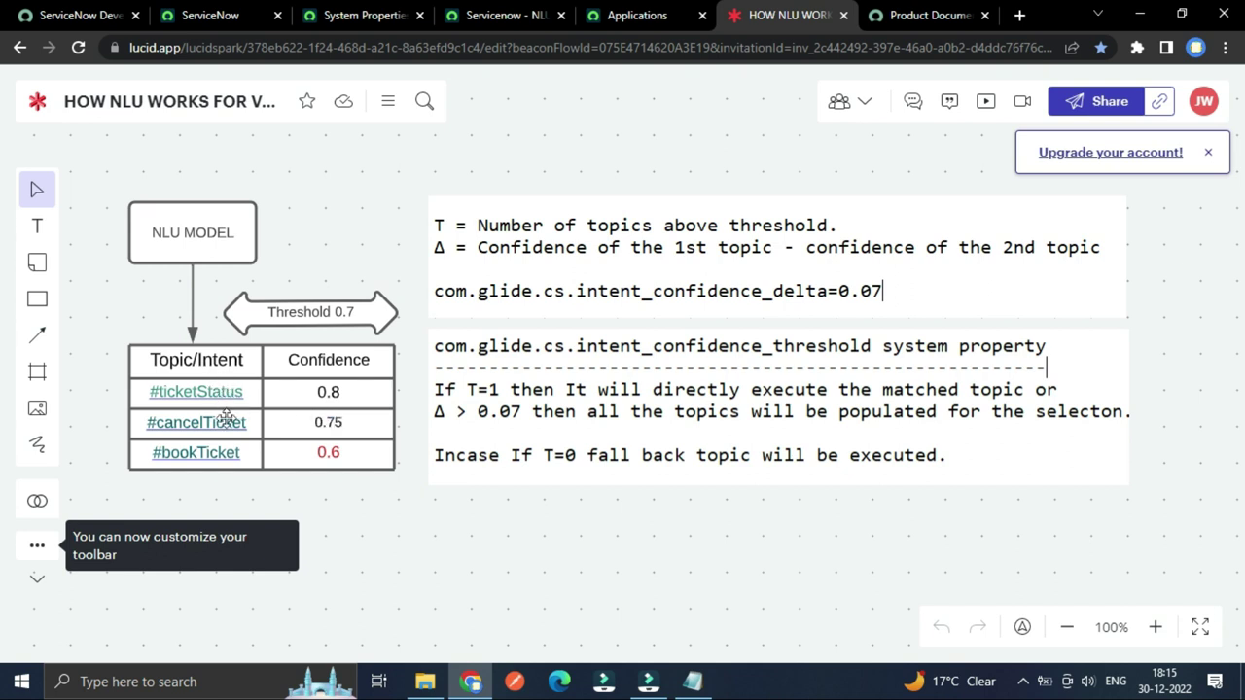
left_click(298, 506)
Switch to the Topic discovery logic in Virtual Agent documentation, decline the login prompt and skim the prerequisites and NLU discovery logic.
left_click(899, 19)
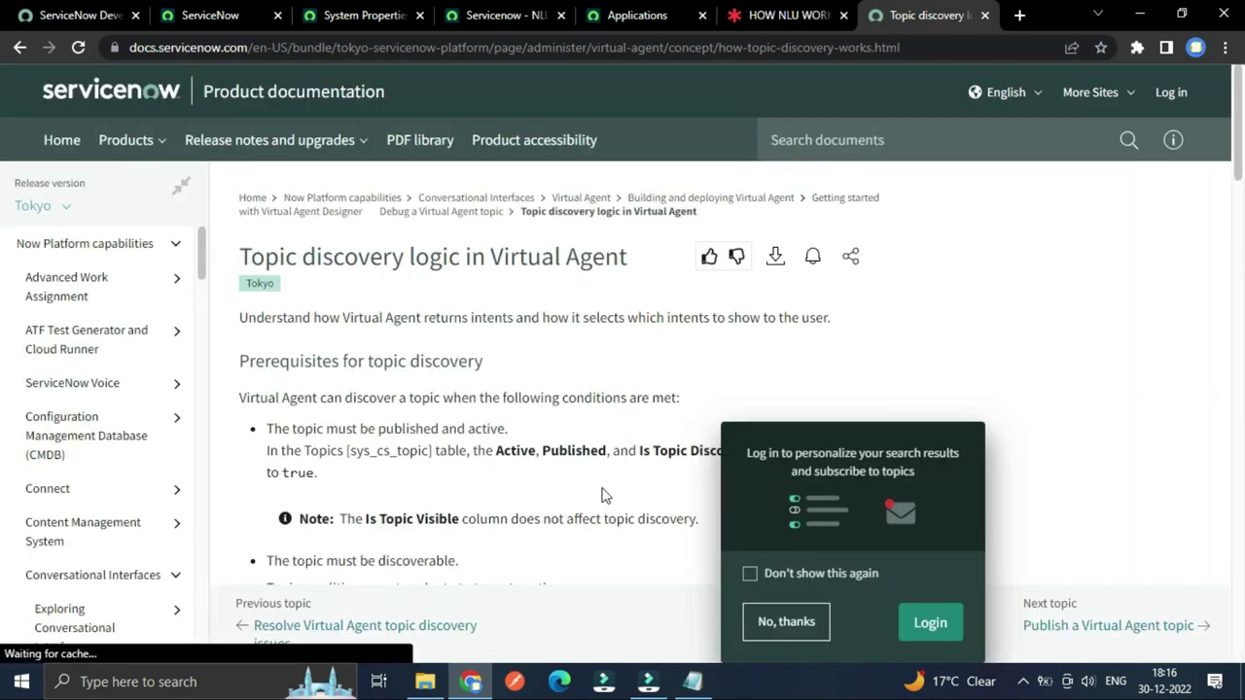
scroll(897, 483, "down", 1)
left_click(797, 622)
scroll(545, 448, "down", 2)
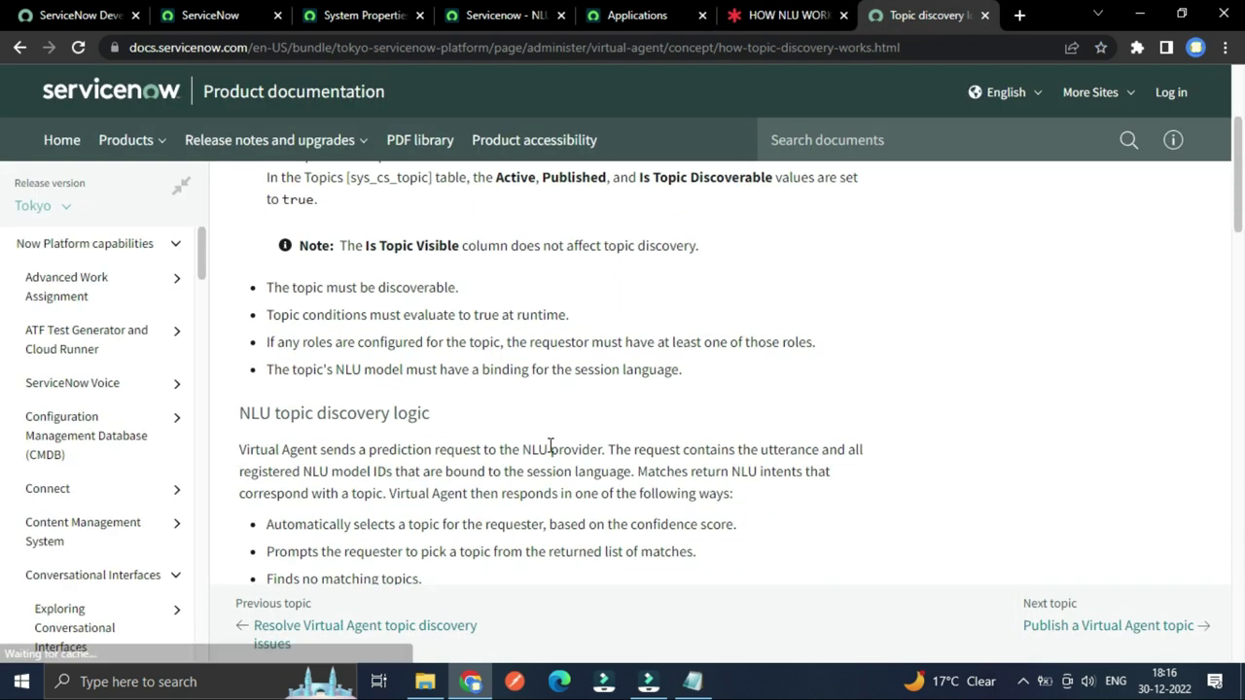
scroll(549, 445, "up", 3)
scroll(551, 446, "down", 1)
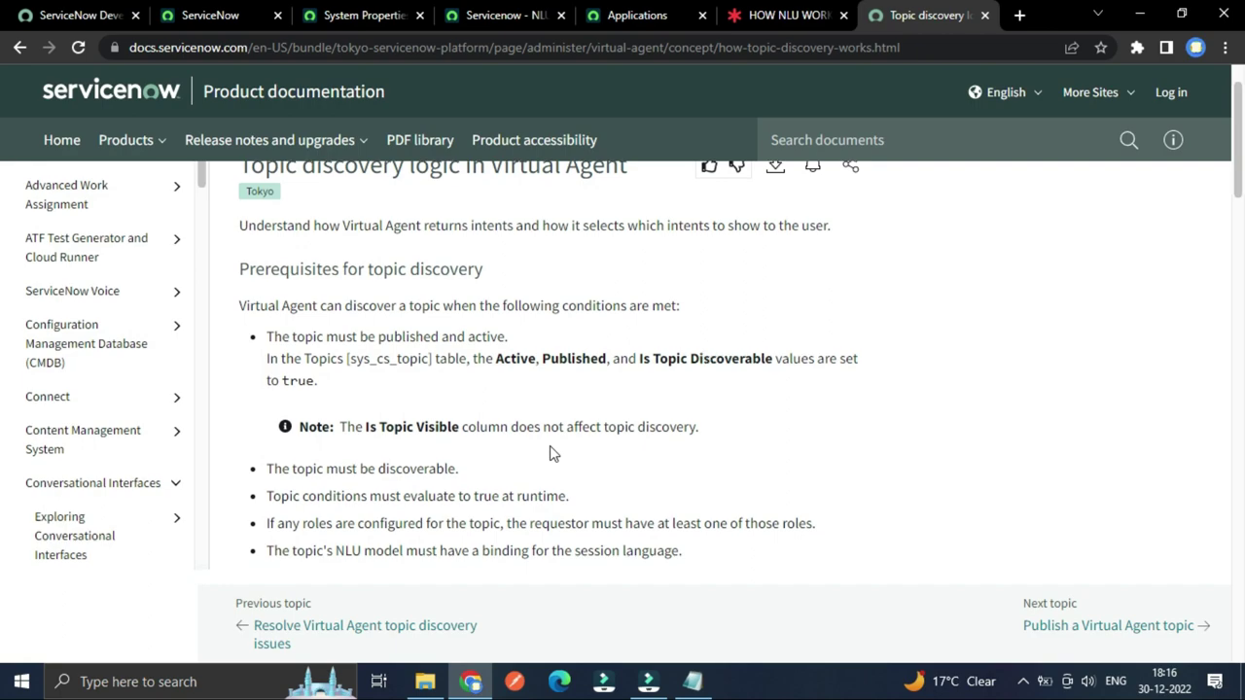
scroll(550, 446, "down", 5)
scroll(551, 446, "down", 7)
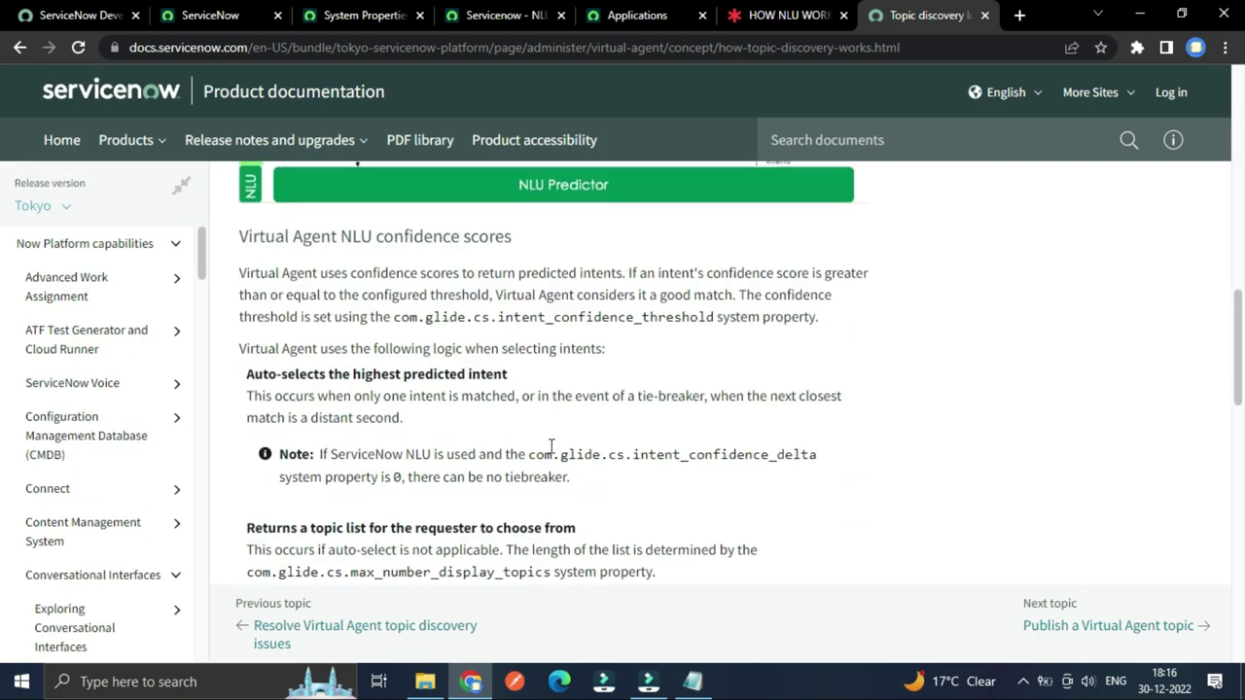
scroll(550, 447, "up", 4)
scroll(551, 446, "up", 8)
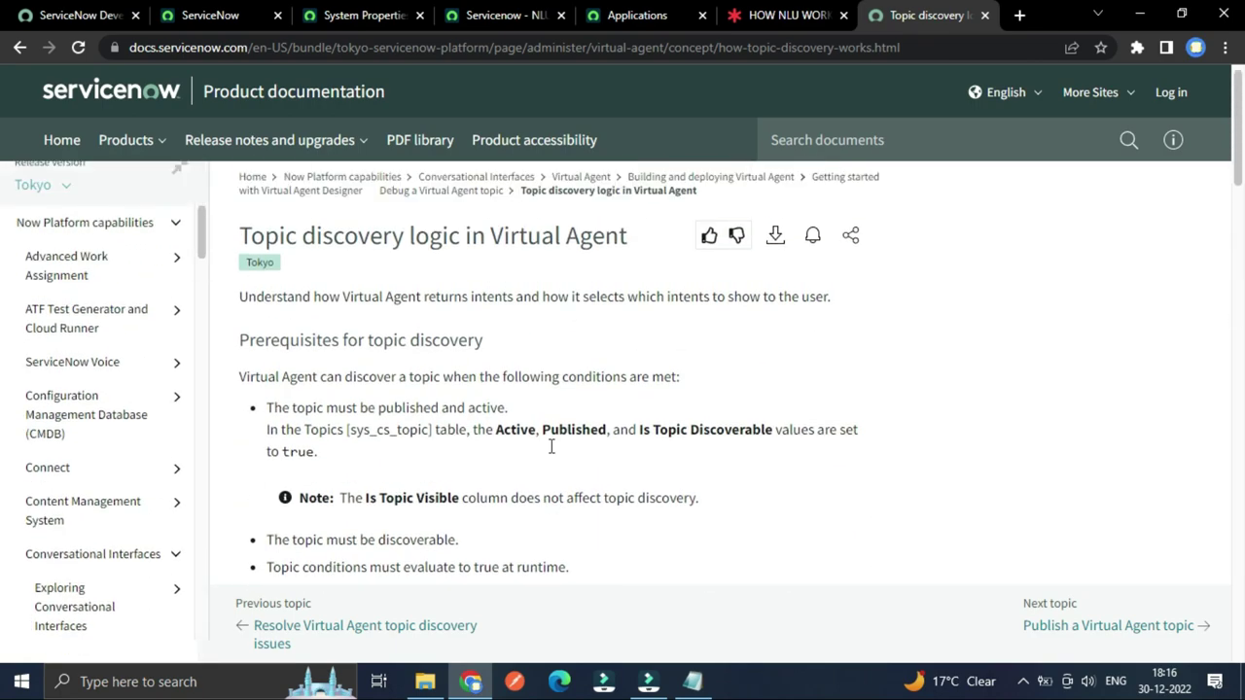
Examine the documentation on Virtual Agent NLU confidence scores, intent selection, unmatched intents and mid-topic discovery logic.
scroll(551, 447, "down", 10)
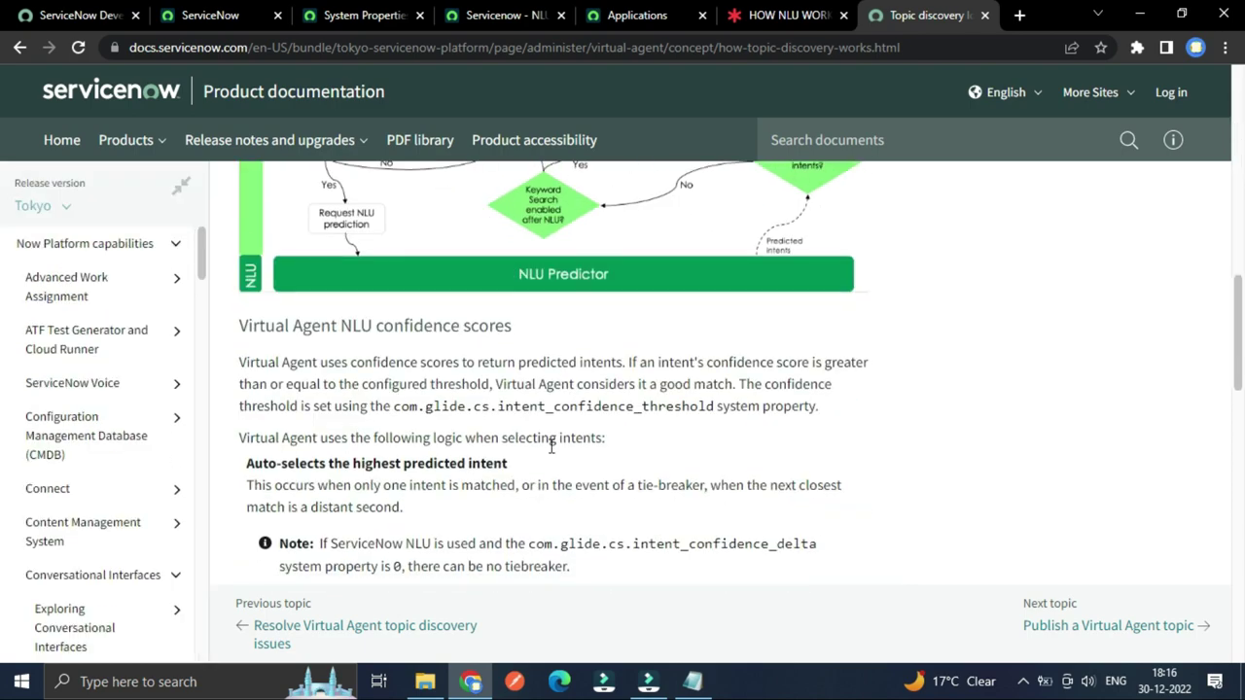
scroll(551, 447, "down", 1)
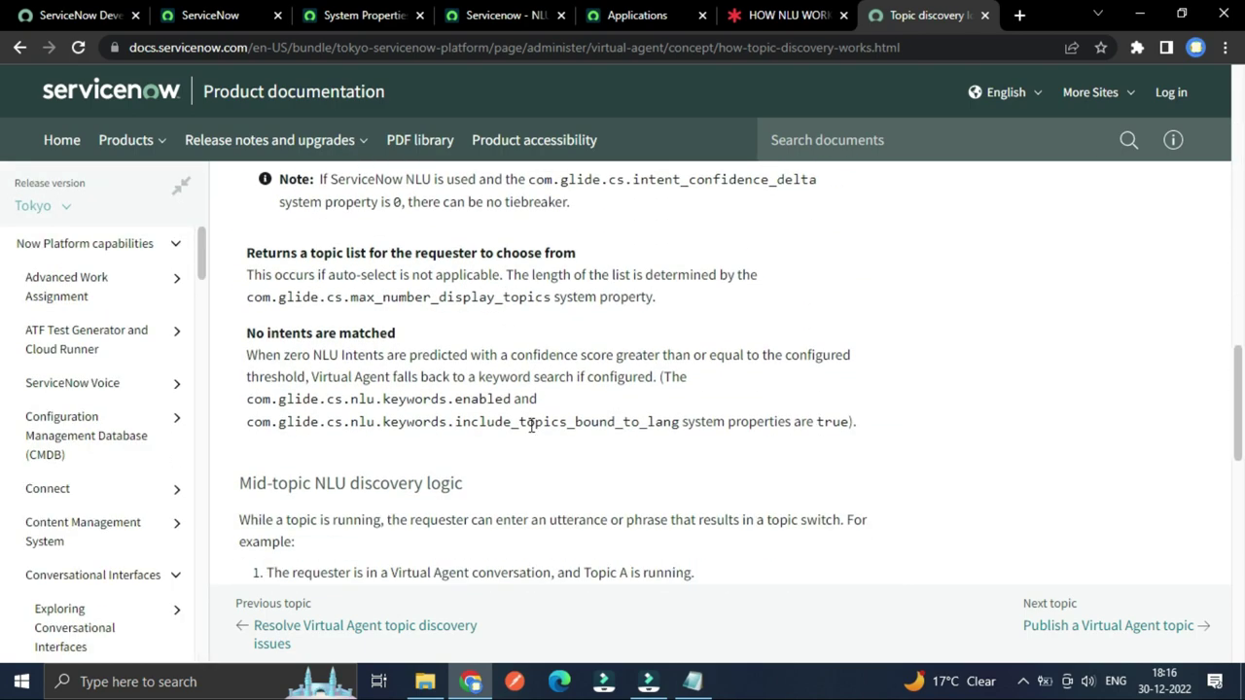
scroll(581, 504, "down", 10)
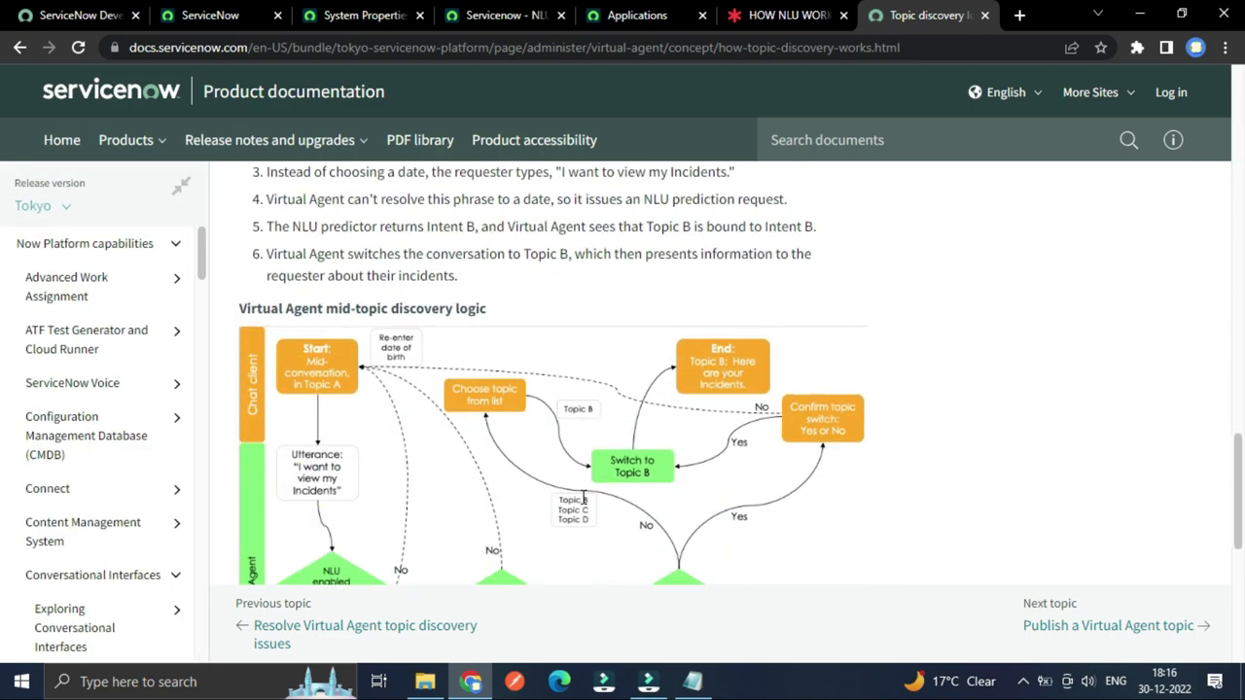
scroll(584, 498, "down", 1)
scroll(584, 500, "up", 10)
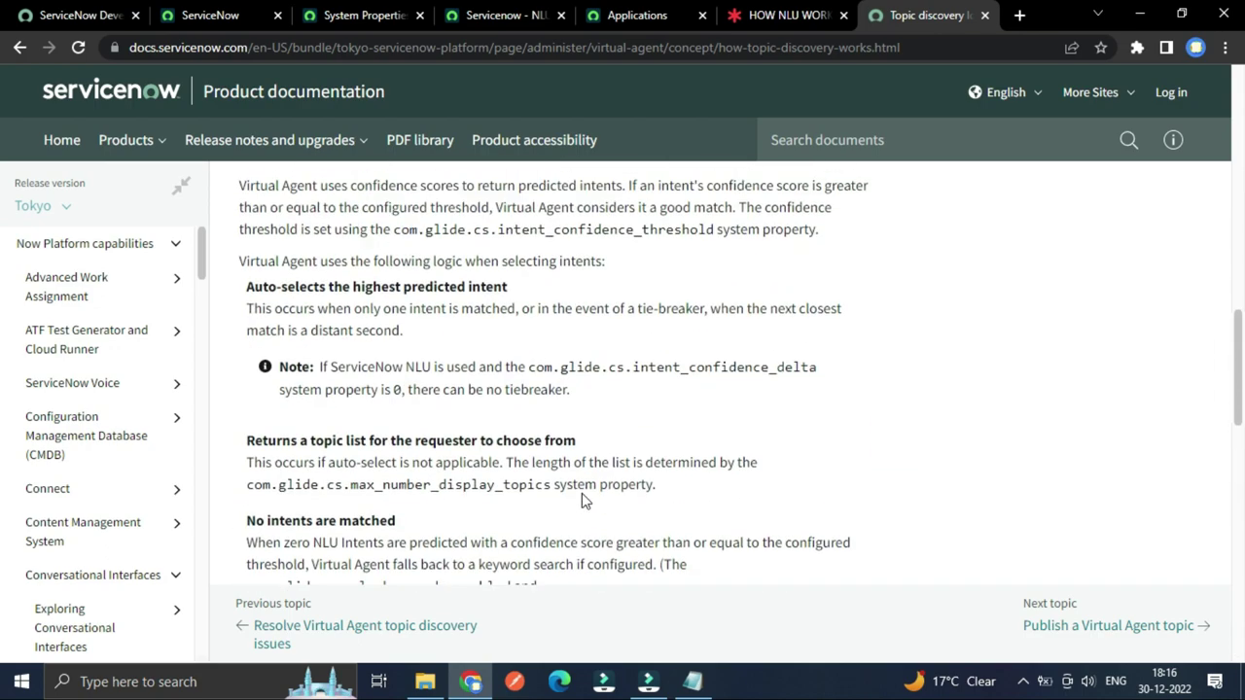
scroll(574, 501, "up", 6)
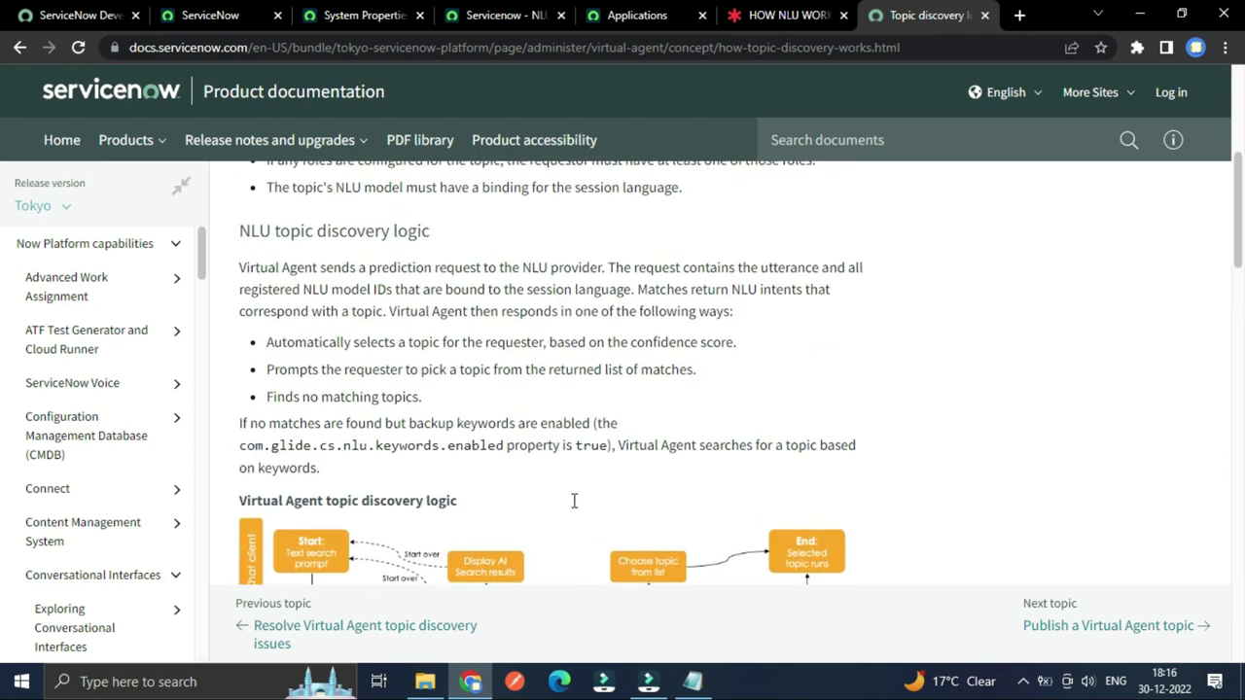
scroll(574, 506, "down", 6)
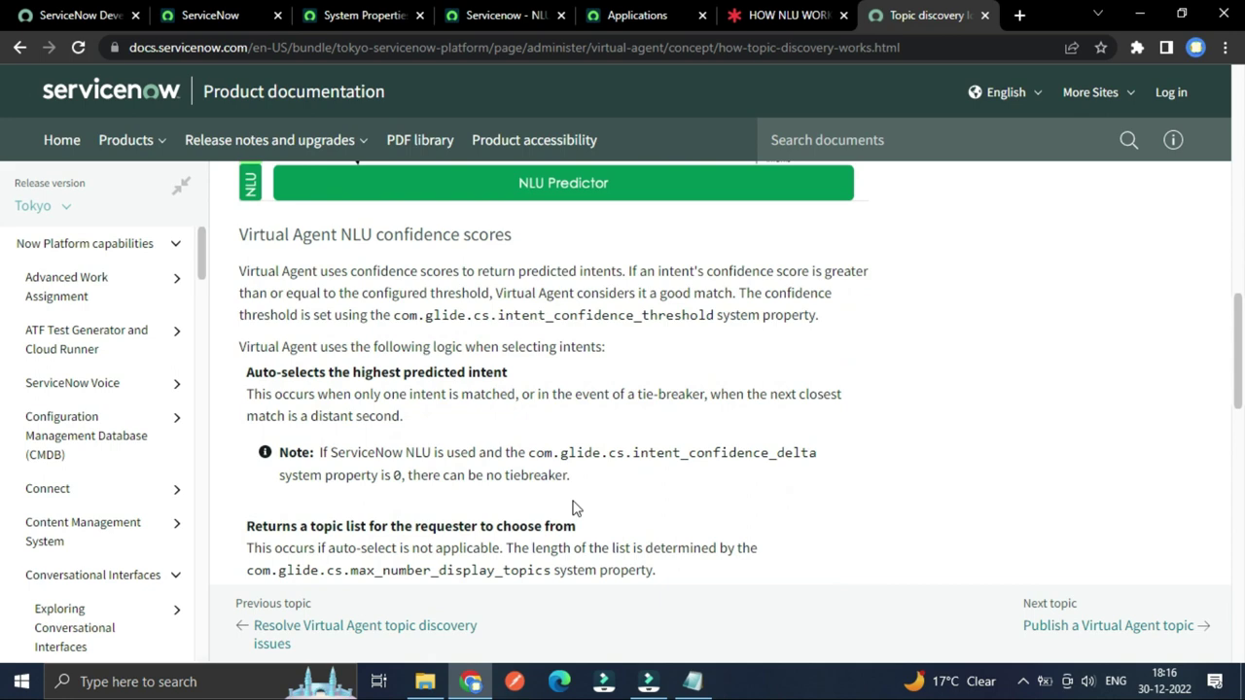
scroll(574, 507, "down", 1)
scroll(565, 506, "up", 2)
scroll(554, 508, "down", 2)
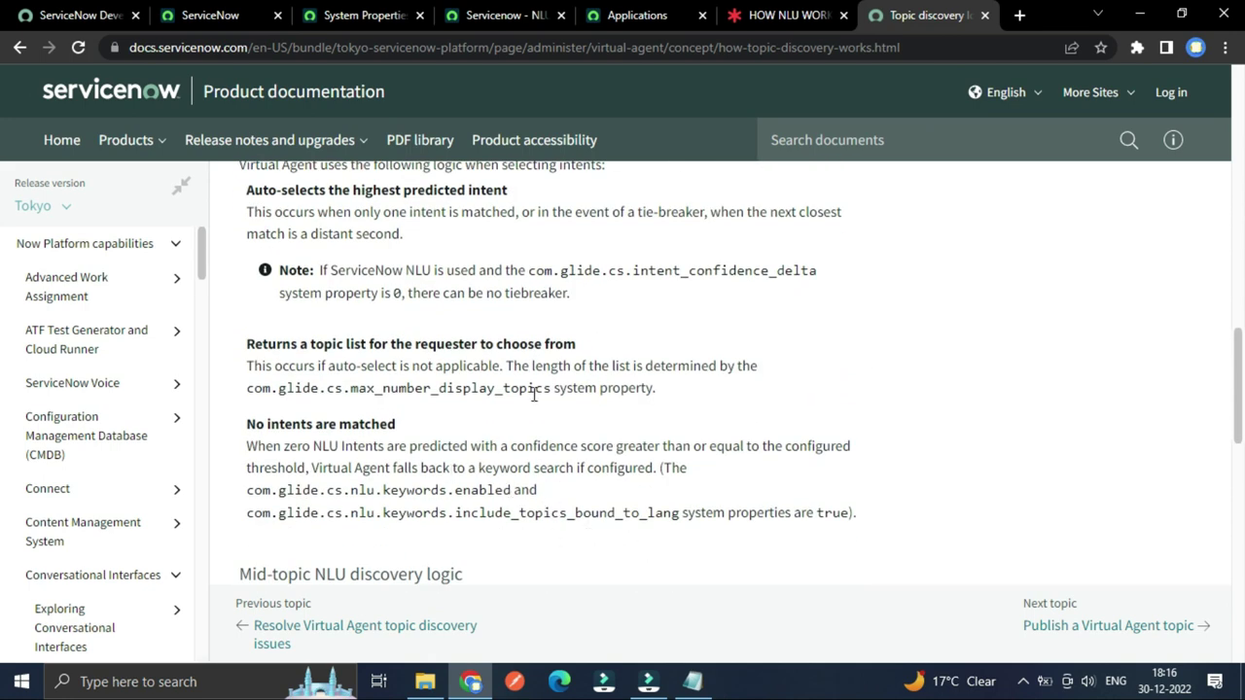
scroll(477, 505, "down", 1)
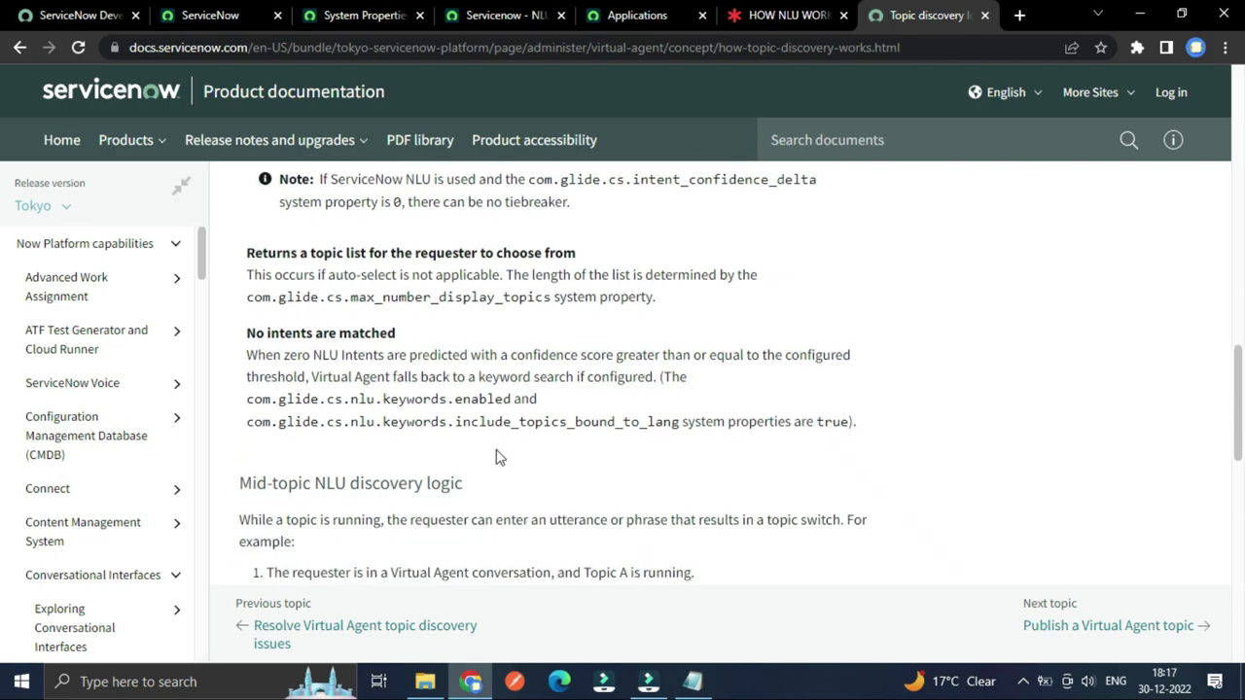
Copy the com.glide.cs.intent_confidence_delta property name from the NLU confidence scores documentation and switch to the System Properties list.
scroll(502, 447, "down", 8)
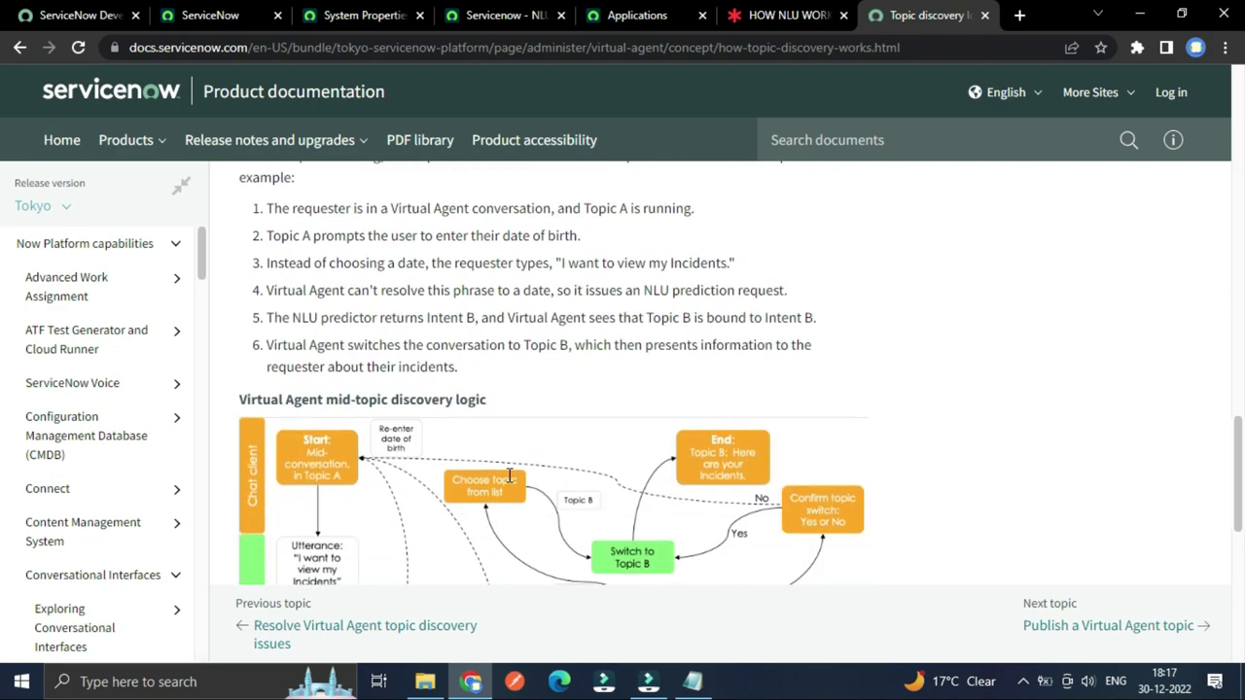
scroll(508, 482, "up", 12)
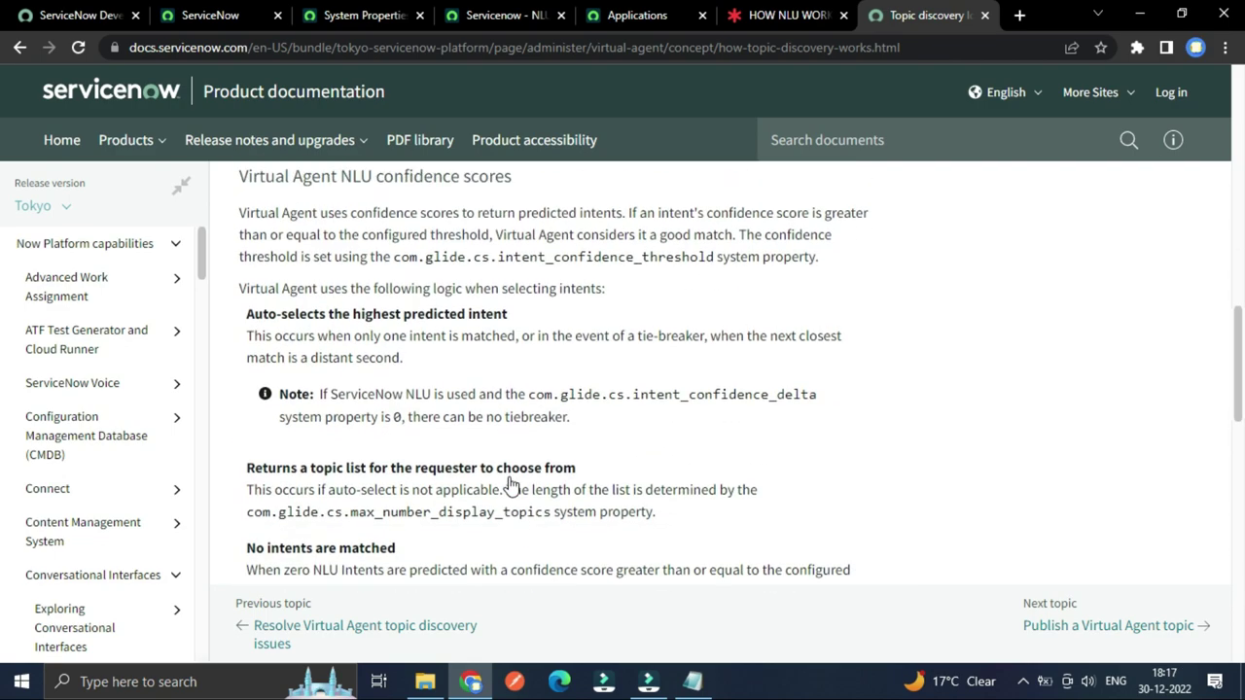
scroll(509, 485, "down", 2)
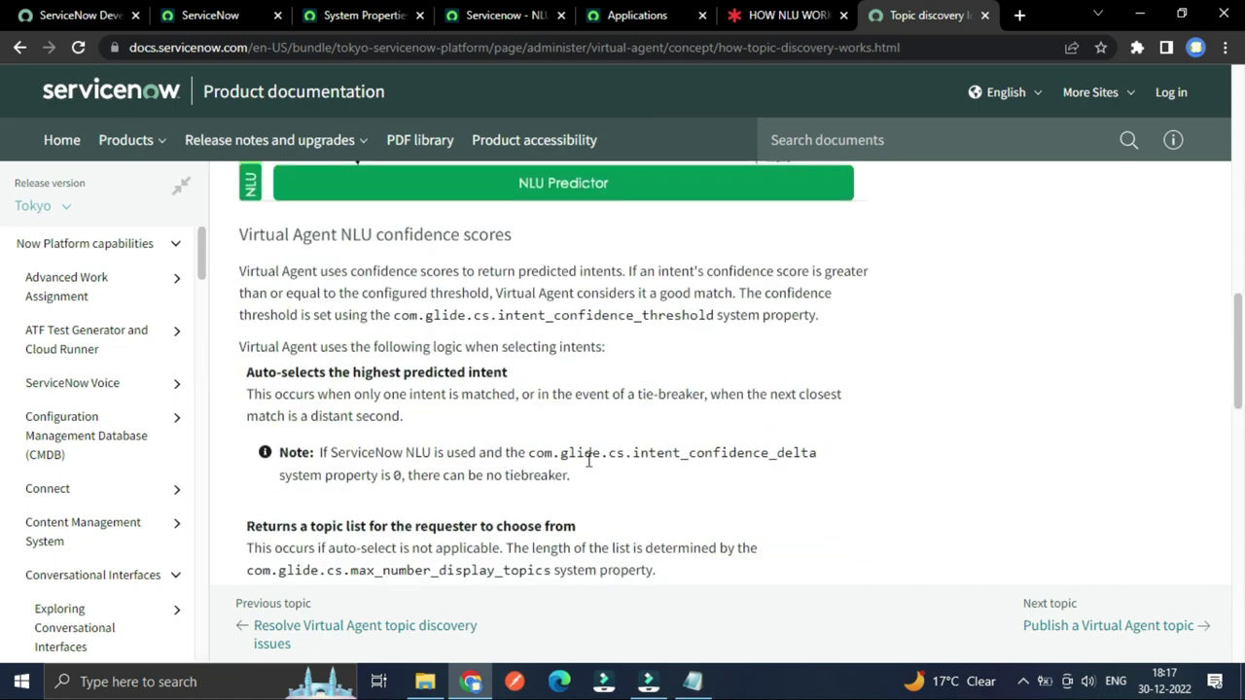
left_click_drag(528, 455, 822, 456)
key("ctrl+c")
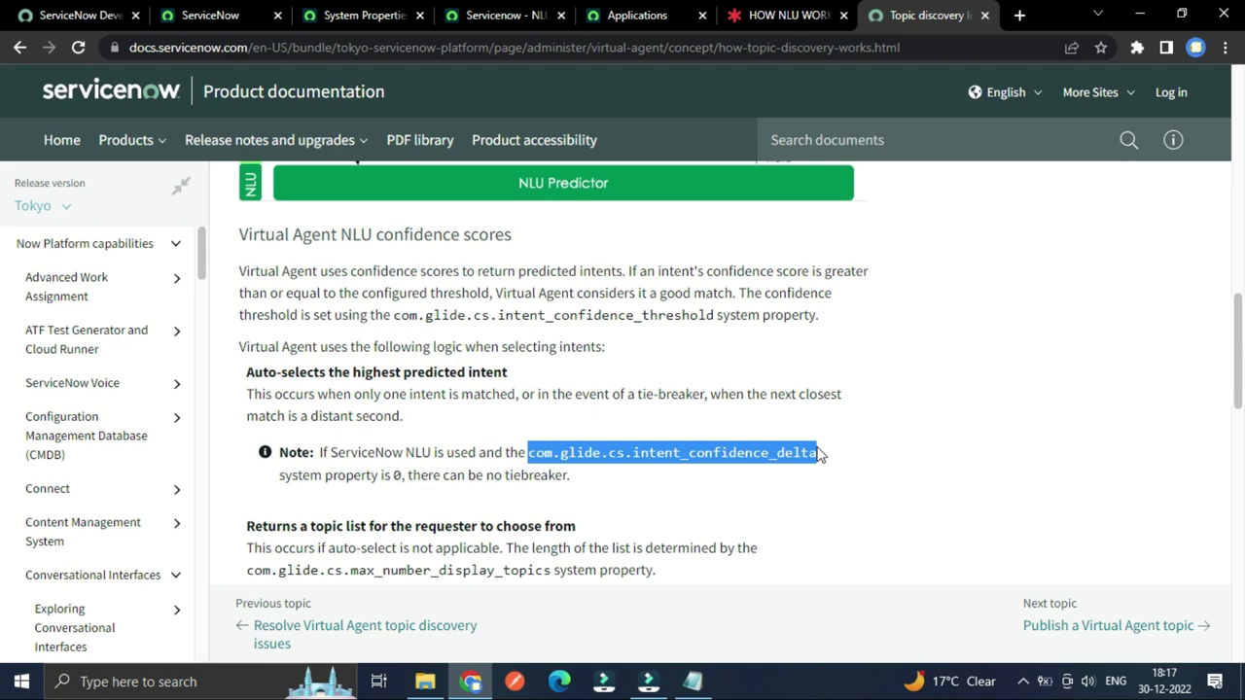
left_click(331, 15)
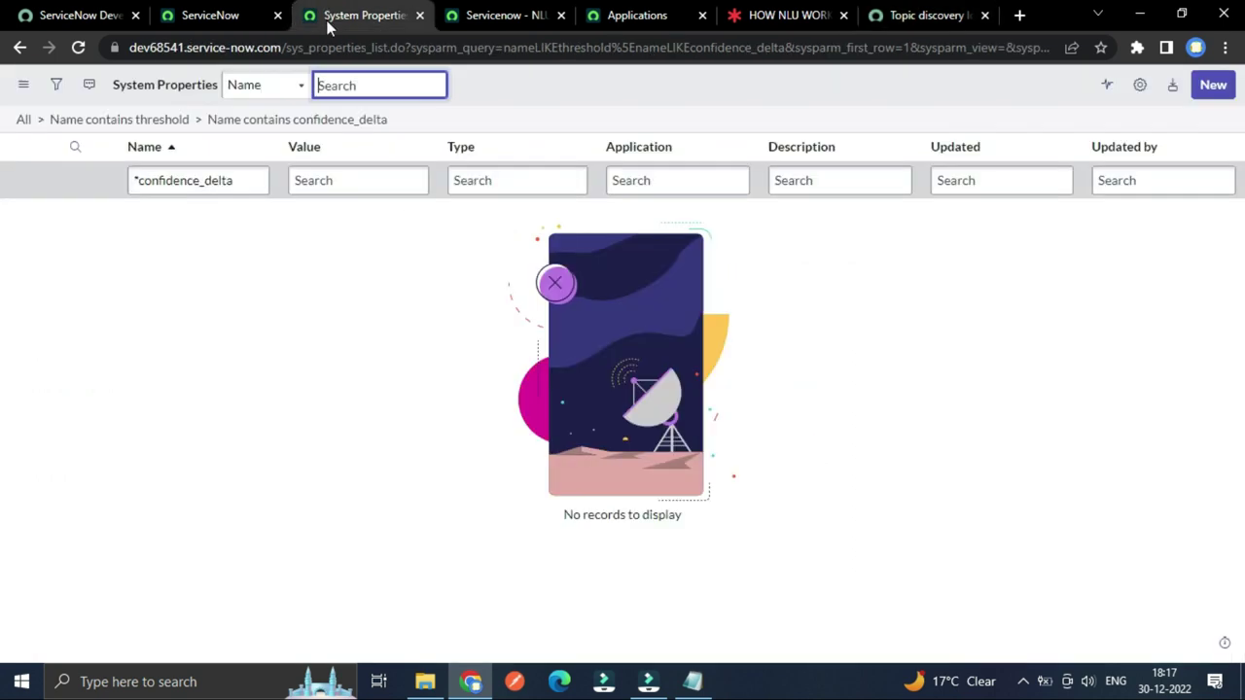
left_click(210, 15)
left_click(352, 14)
left_click(458, 16)
left_click(316, 27)
Try to filter the system properties by the name com.glide.cs.intent_confidence_delta while keeping the existing threshold condition.
left_click(229, 181)
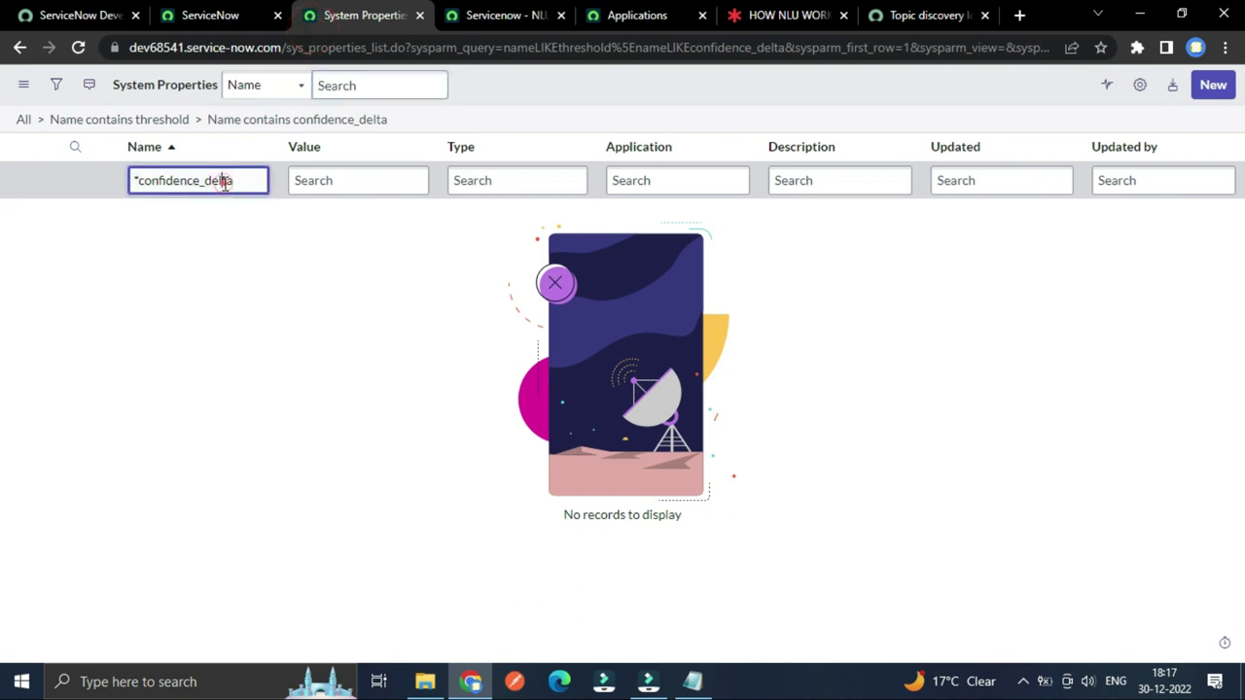
triple_click(226, 183)
key("ctrl+v")
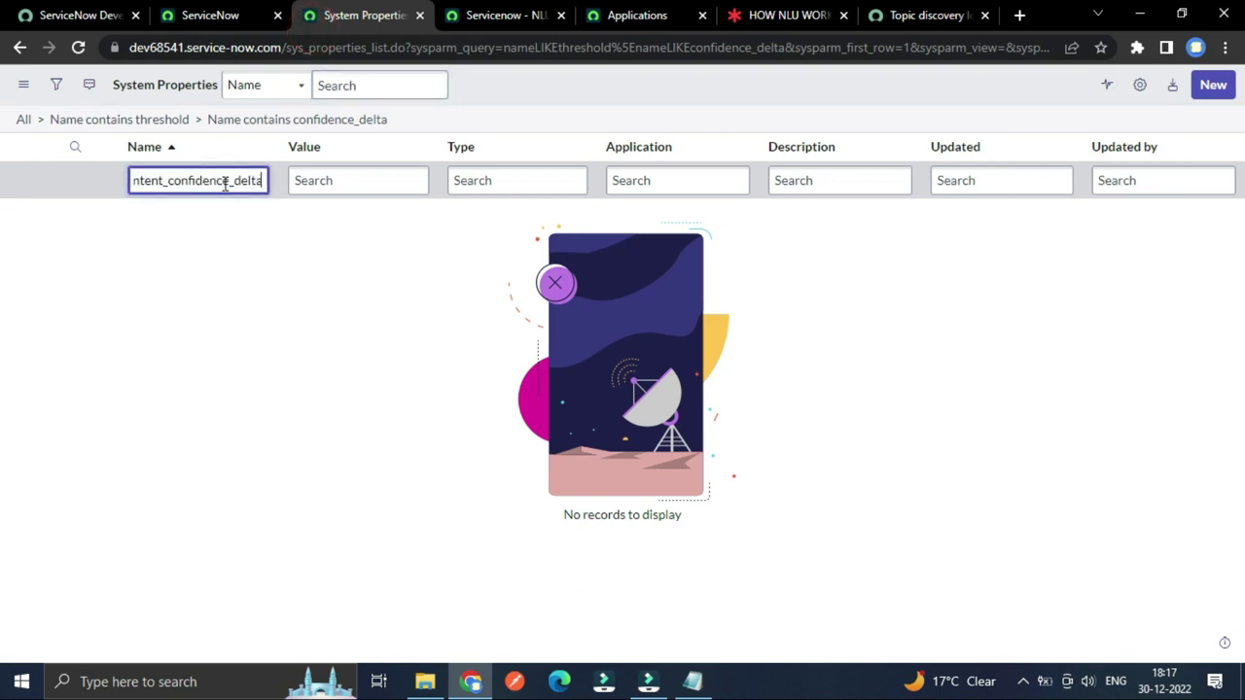
key("Return")
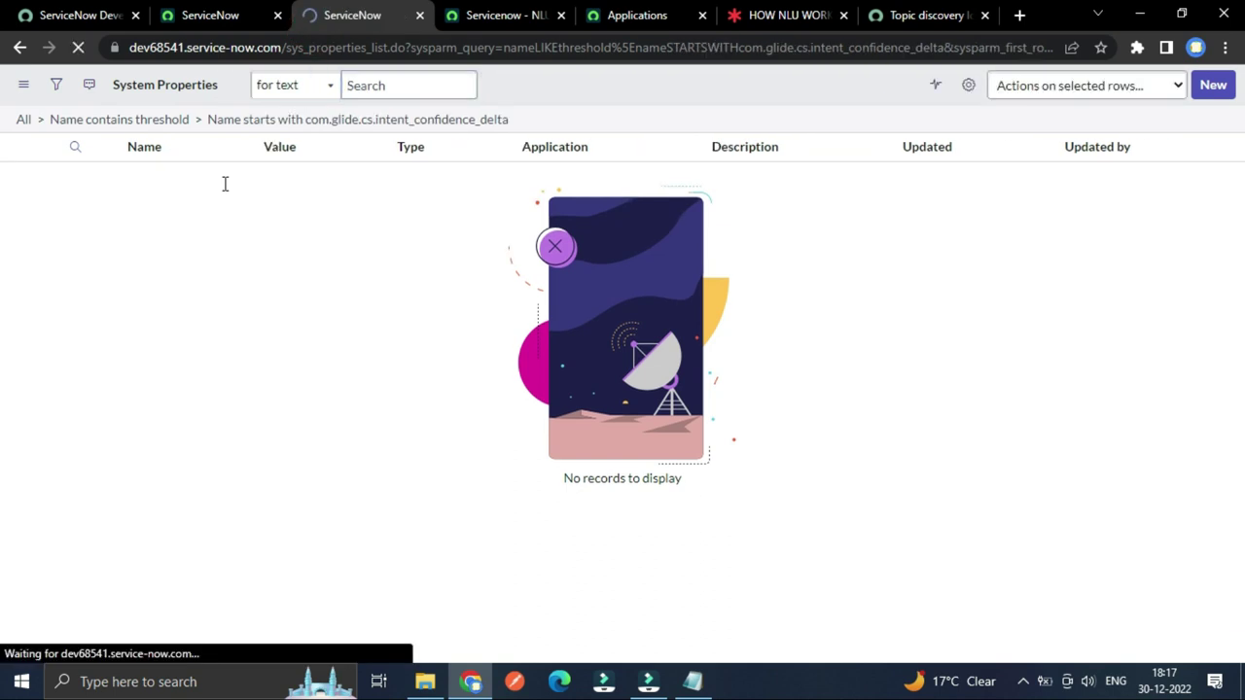
left_click(138, 185)
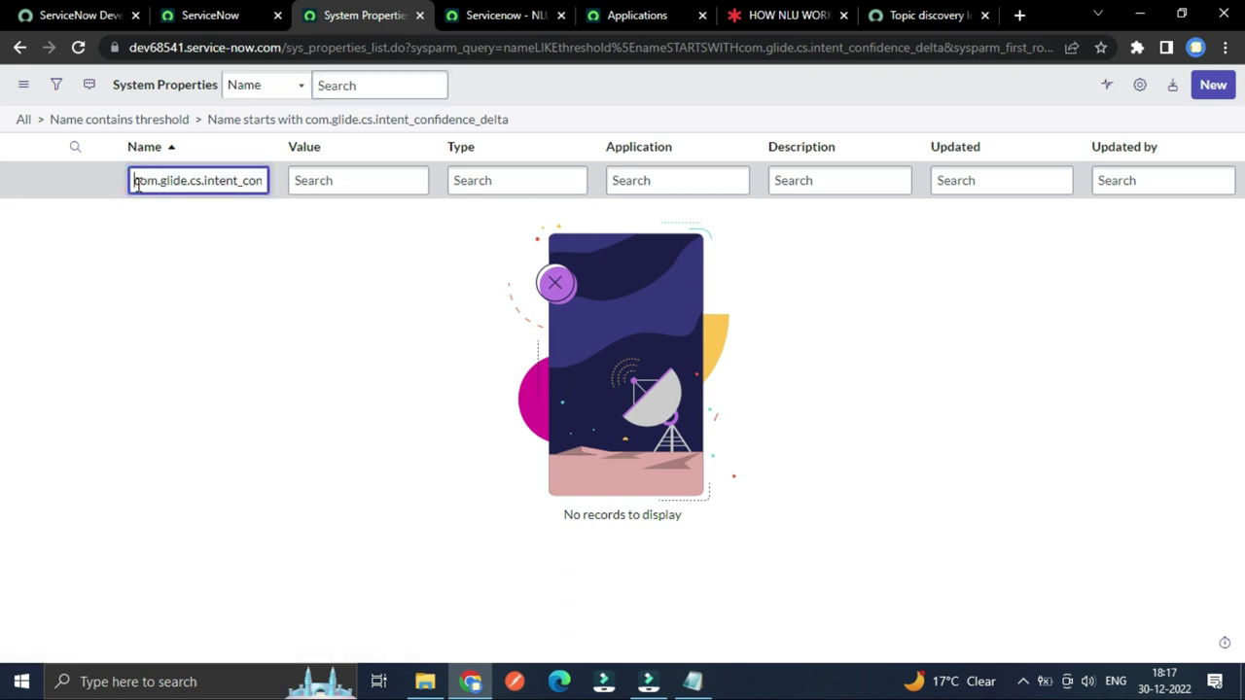
key("Return")
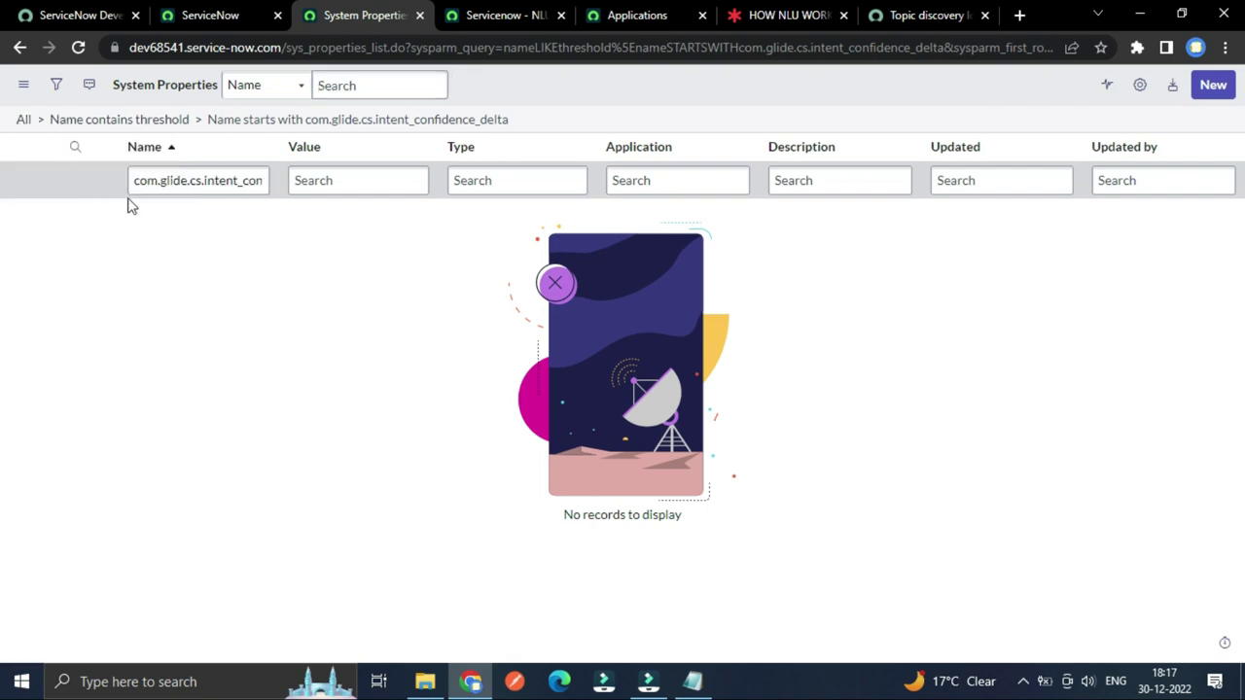
Clear all list filters and search the system properties by the name com.glide.cs.intent_confidence_delta.
left_click(23, 120)
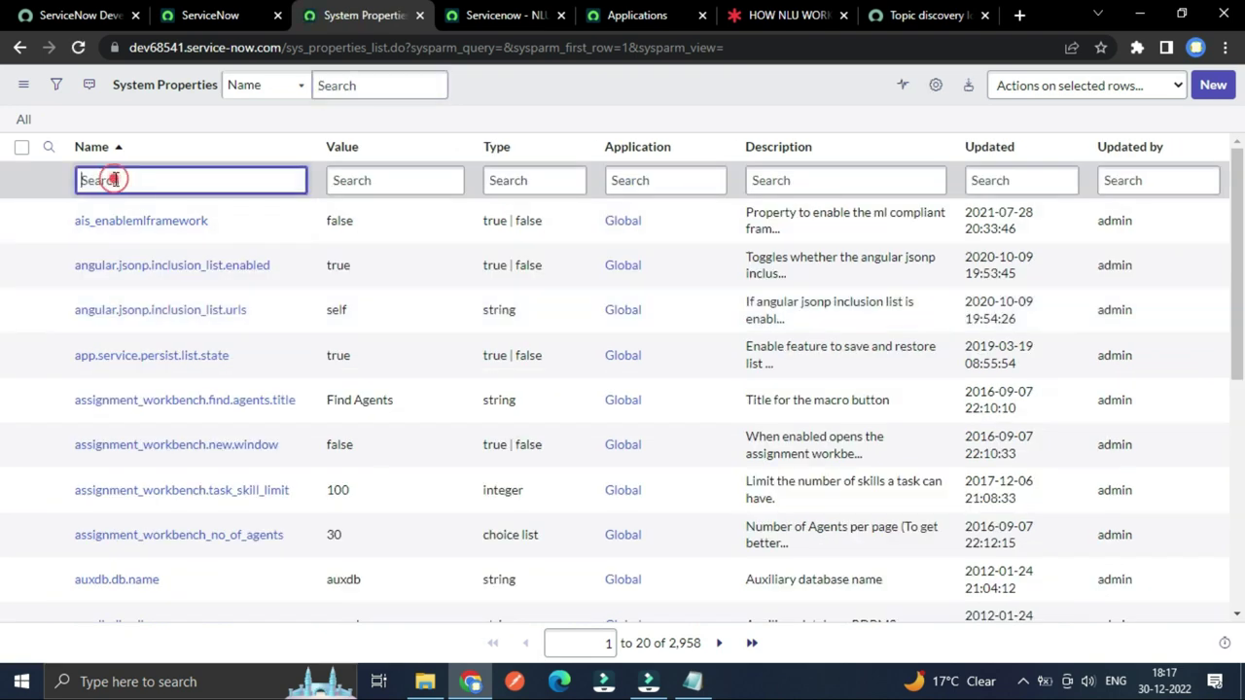
key("ctrl+v")
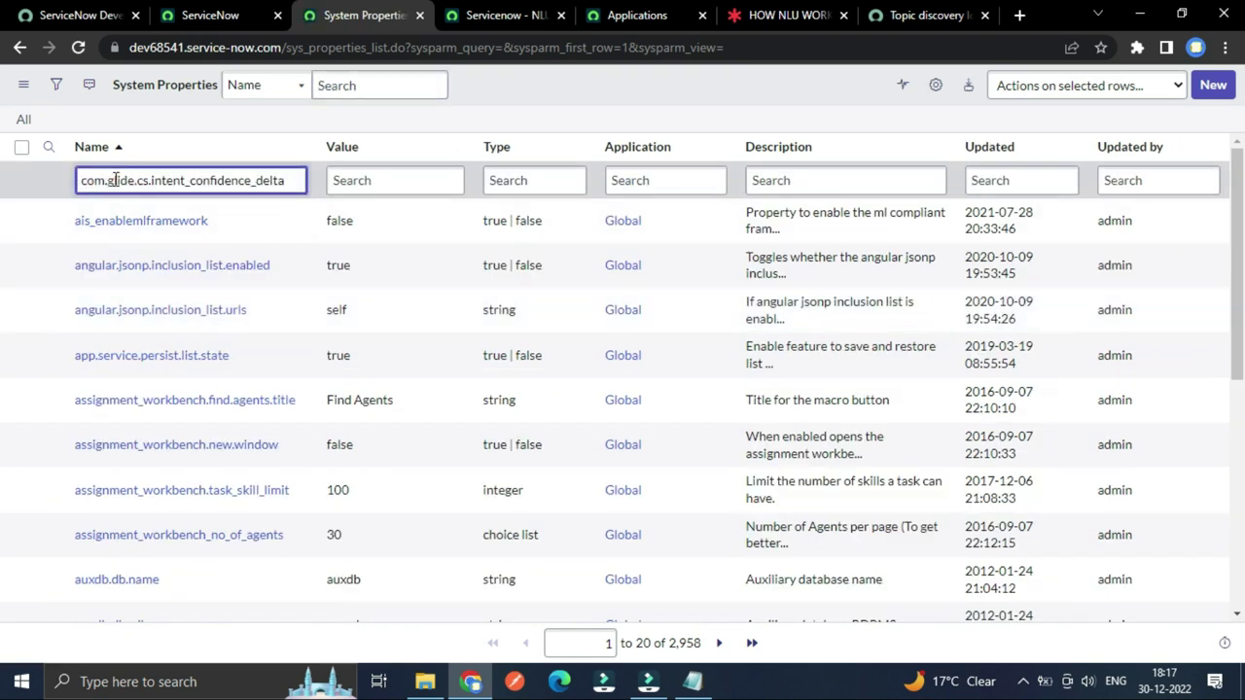
key("Return")
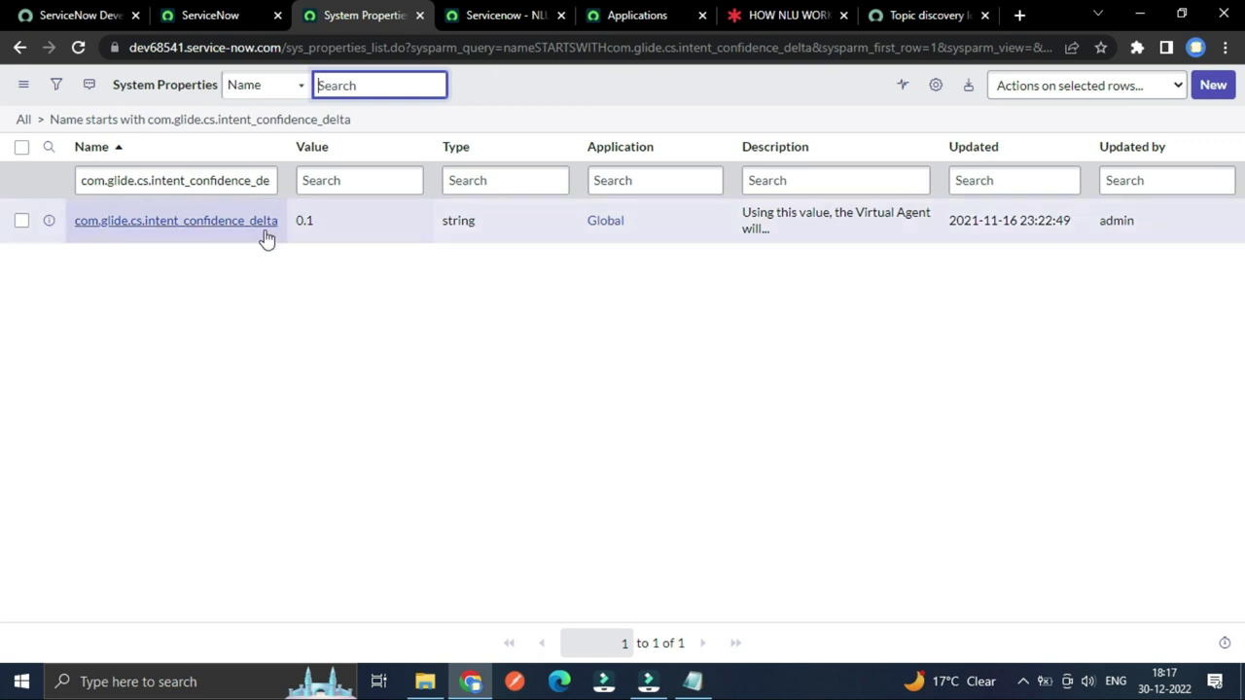
Compare the threshold and delta rules on the Lucidspark board with the Virtual Agent topic discovery logic flowchart in the documentation.
left_click(925, 15)
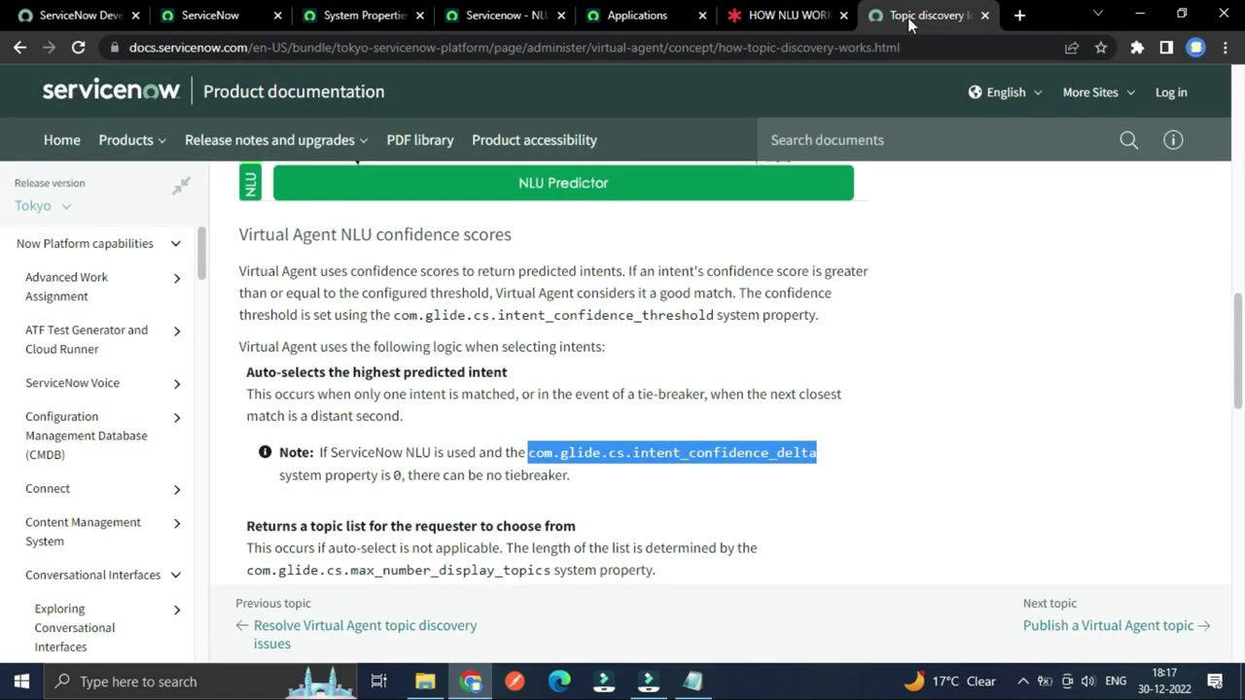
left_click(783, 16)
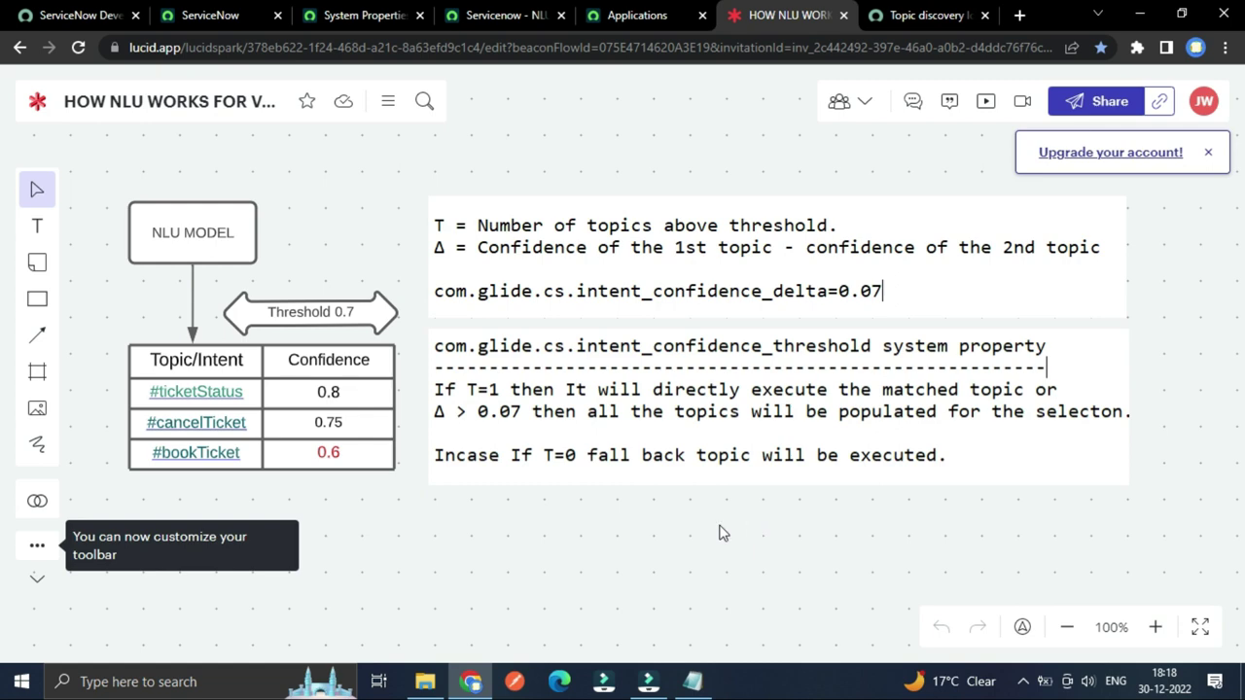
left_click(913, 21)
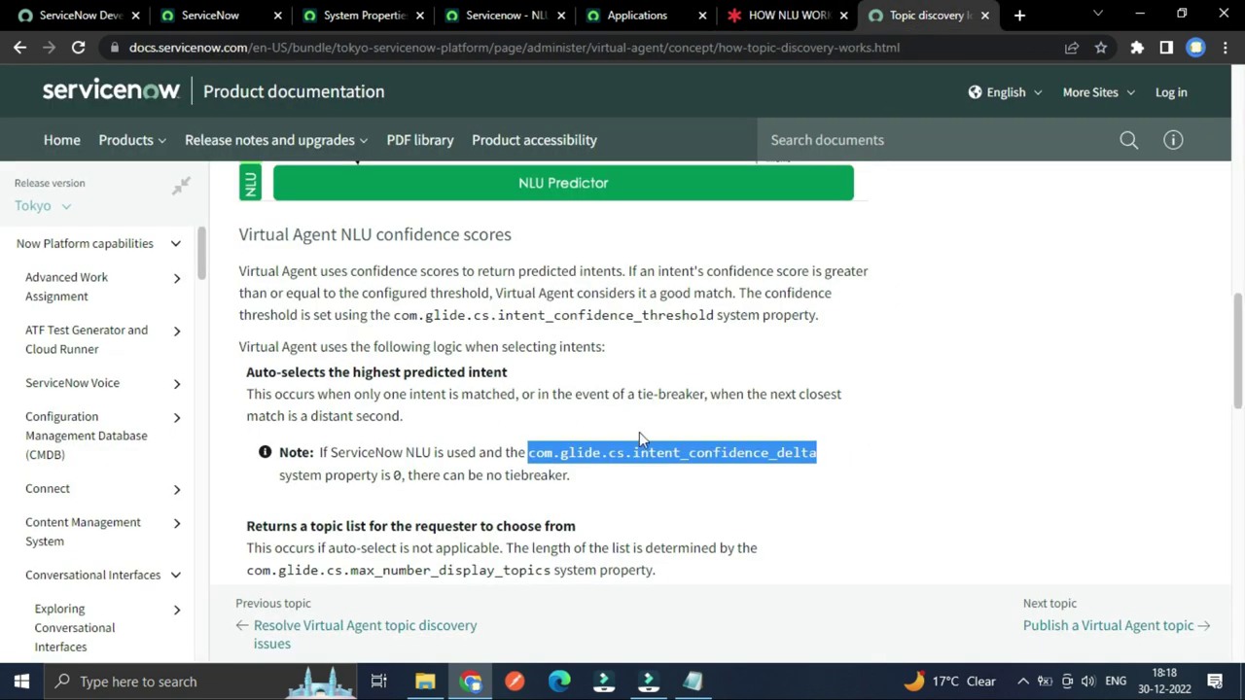
scroll(582, 496, "up", 3)
scroll(601, 497, "up", 5)
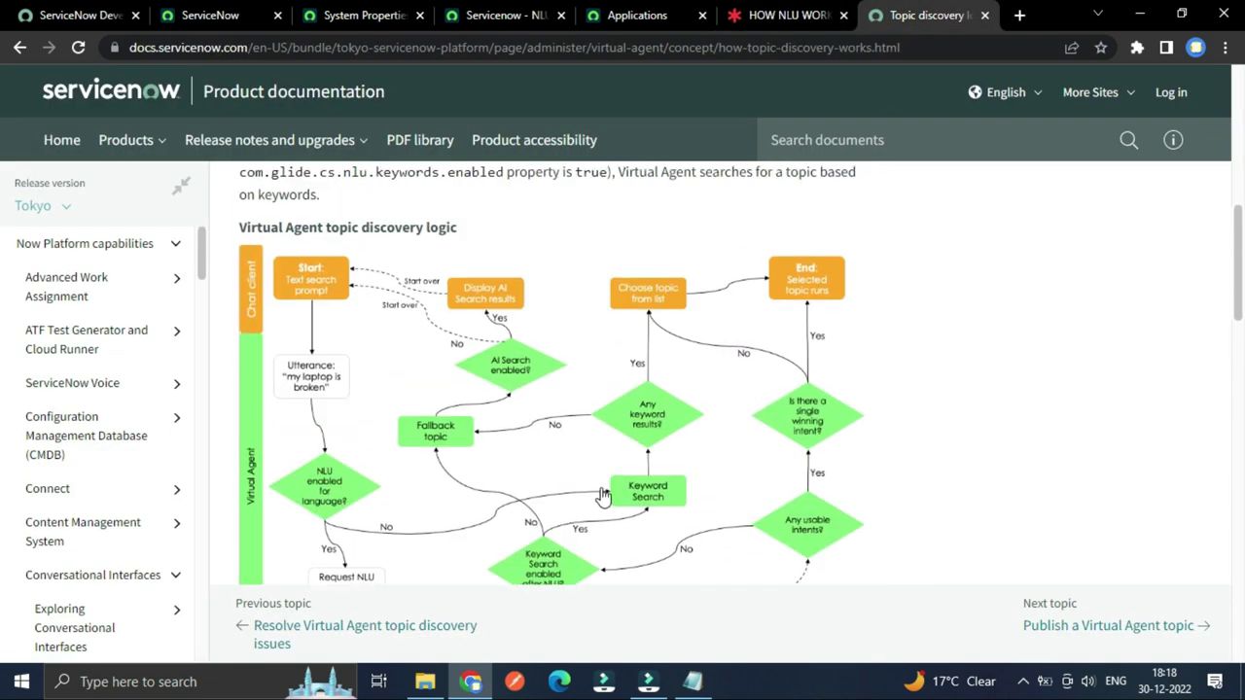
scroll(603, 497, "down", 5)
scroll(604, 496, "up", 7)
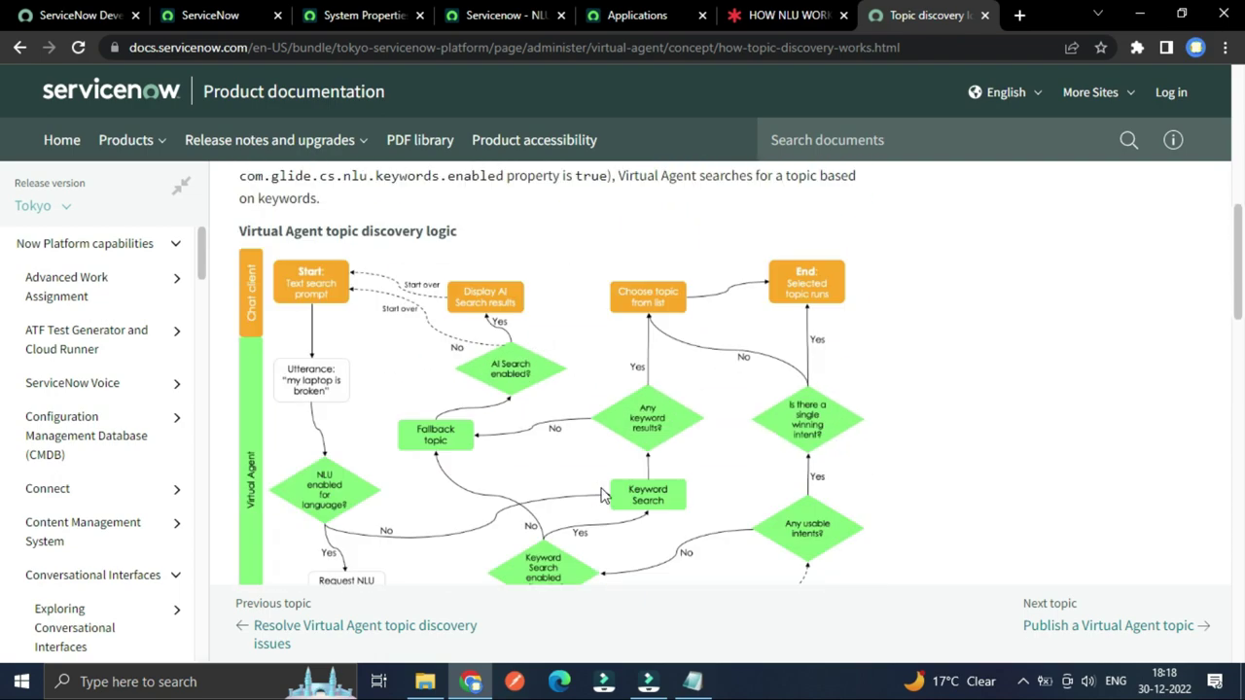
scroll(603, 497, "down", 5)
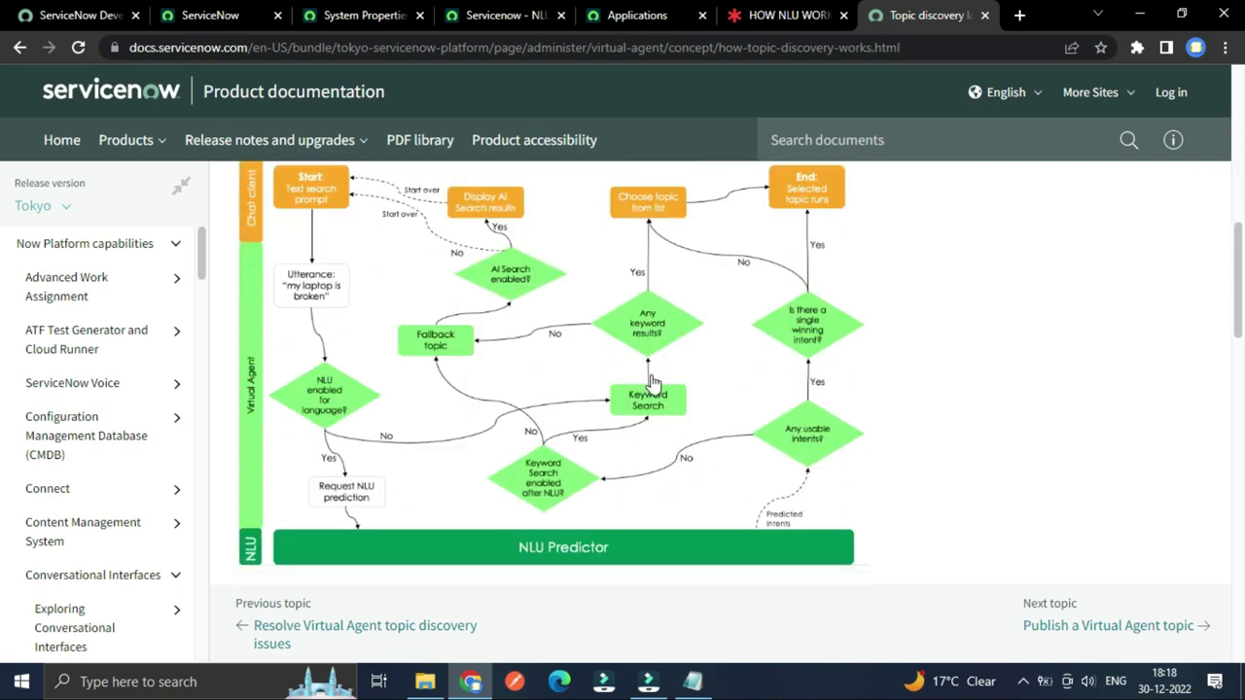
Check the board's fallback rule and select the com.glide.cs.nlu.keywords.enabled property name in the NLU topic discovery logic documentation.
left_click(758, 12)
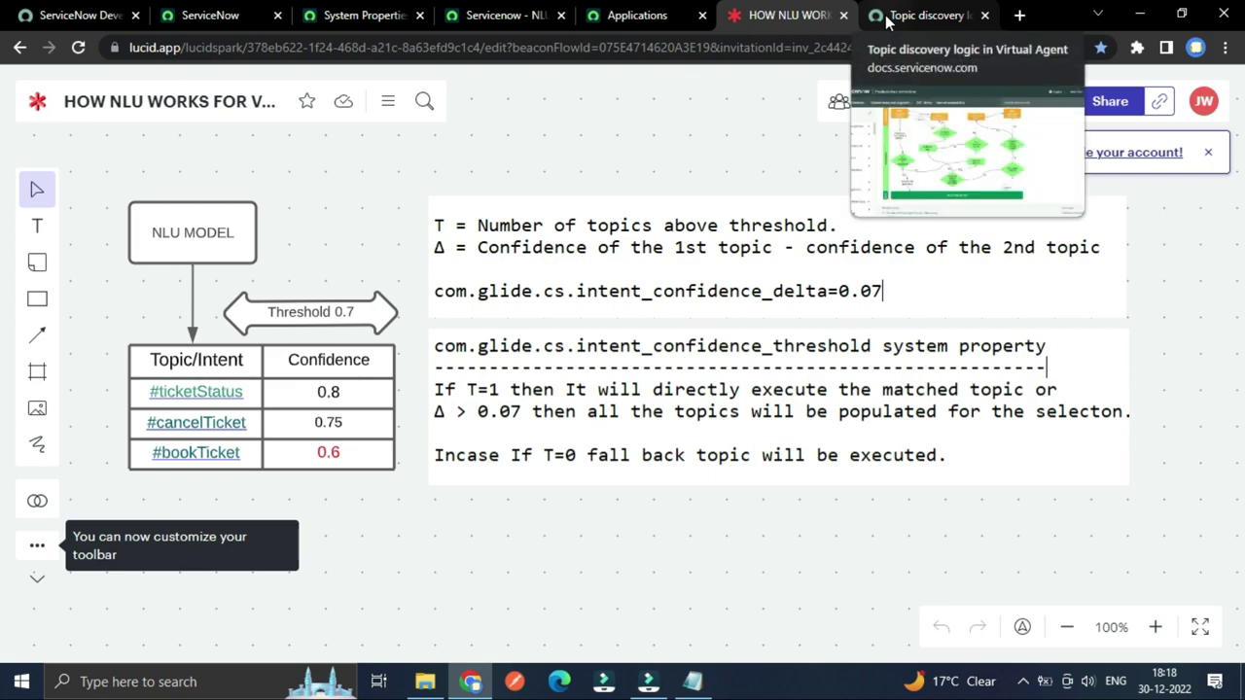
left_click(885, 18)
scroll(492, 483, "down", 2)
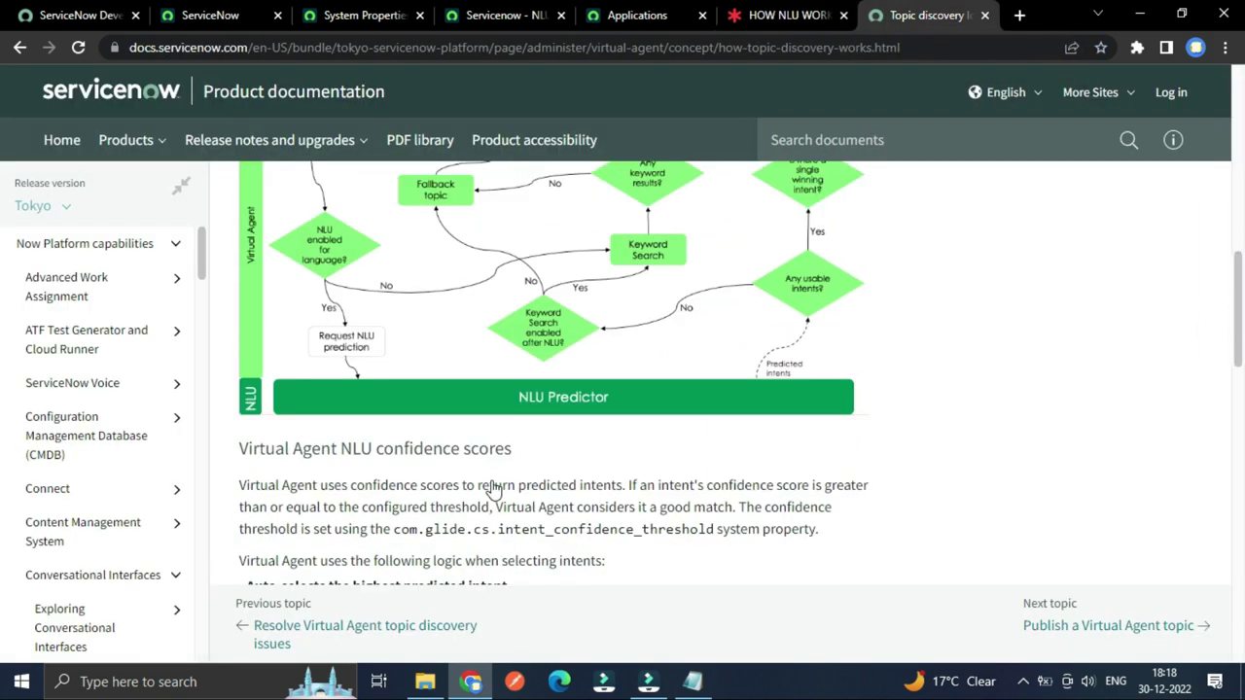
scroll(492, 484, "up", 9)
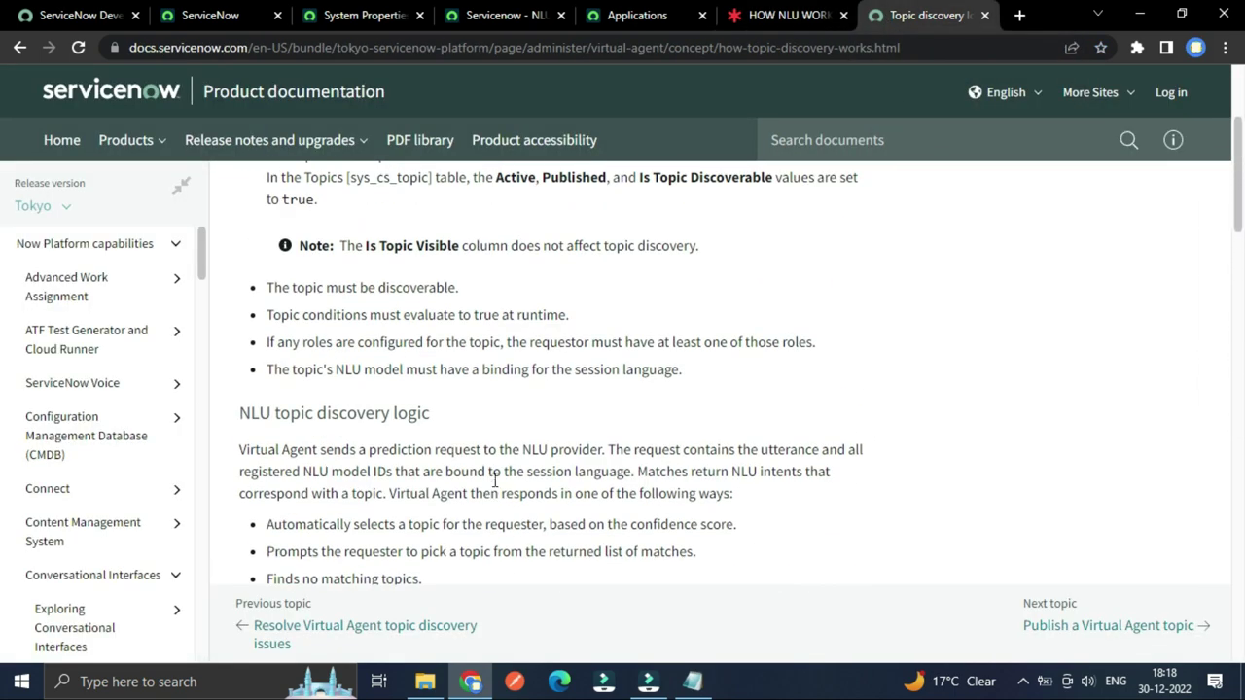
scroll(495, 479, "down", 4)
scroll(495, 479, "down", 4)
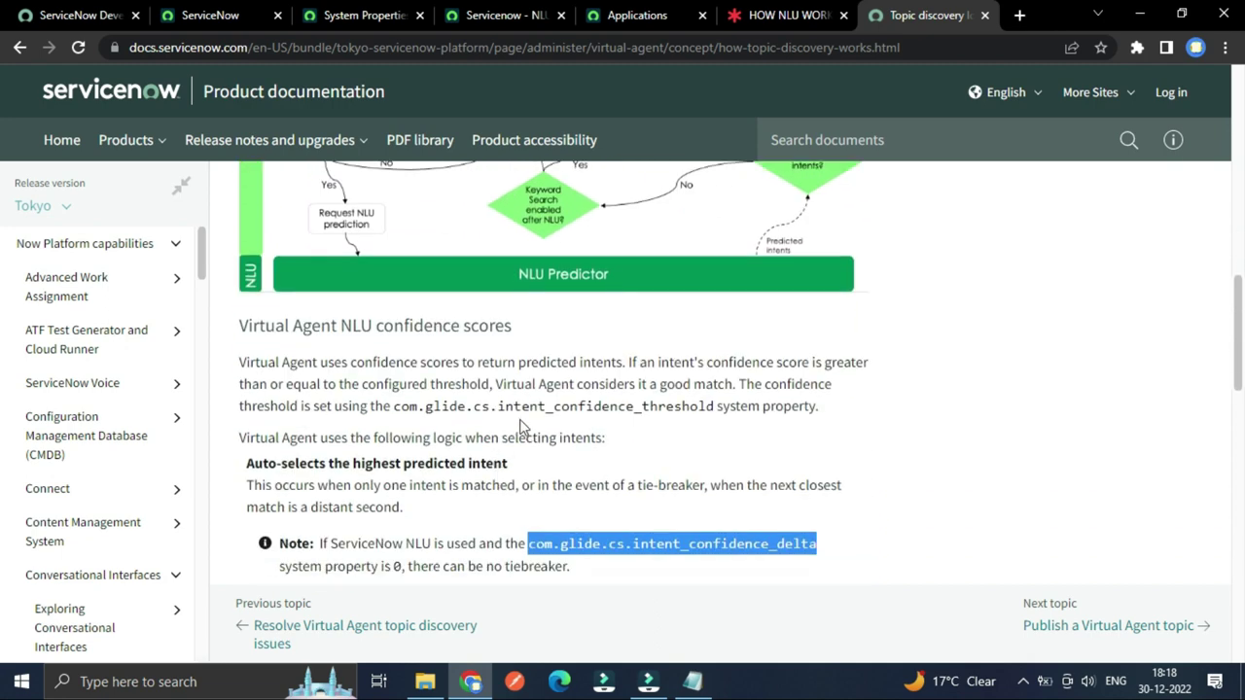
scroll(517, 431, "up", 6)
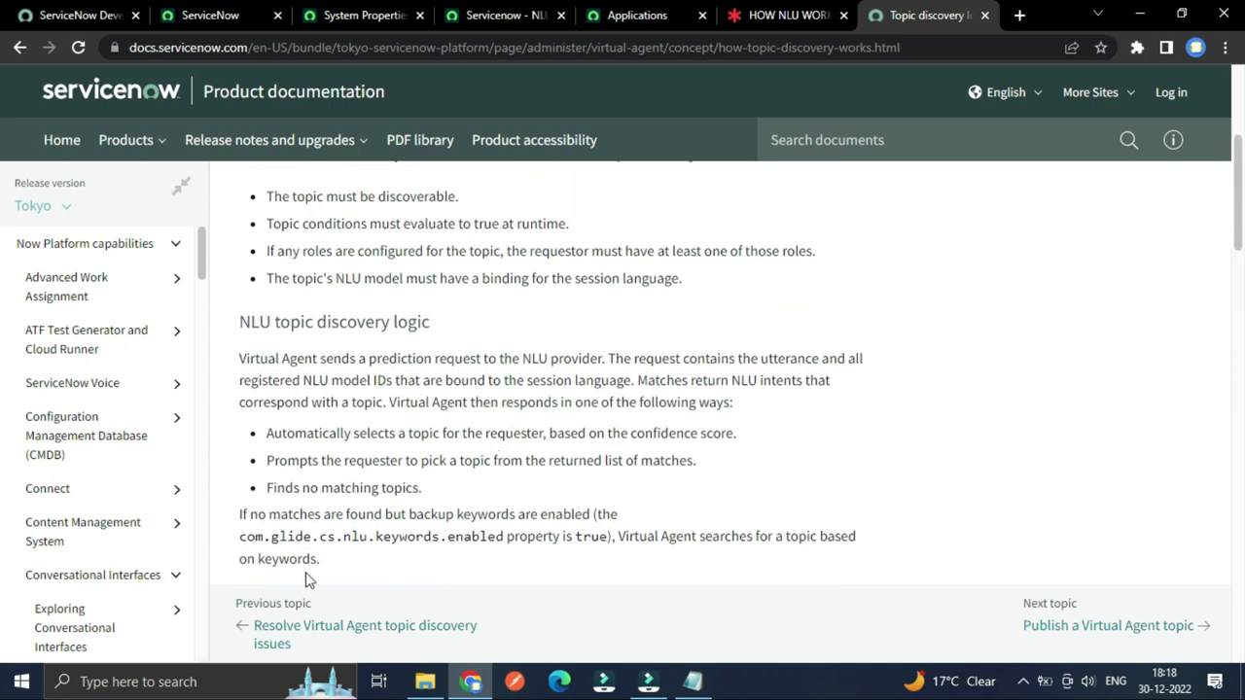
left_click_drag(241, 540, 498, 537)
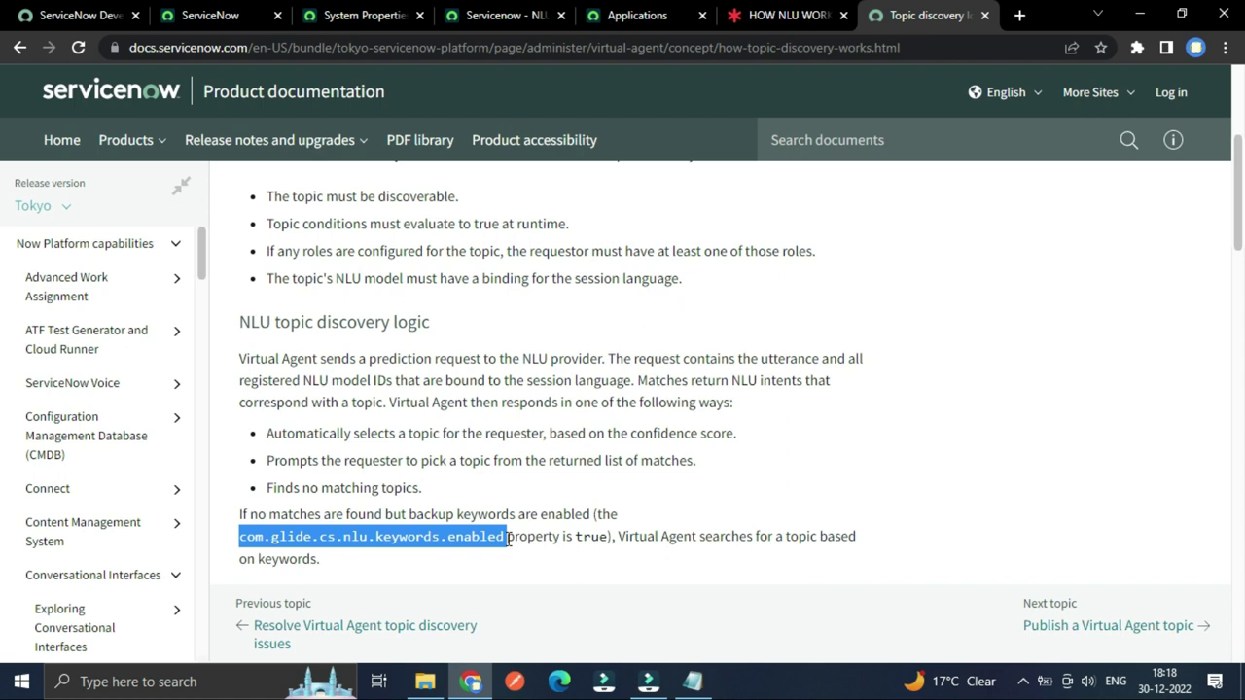
Filter the System Properties list by the name com.glide.cs.nlu.keywords.enabled.
left_click(331, 13)
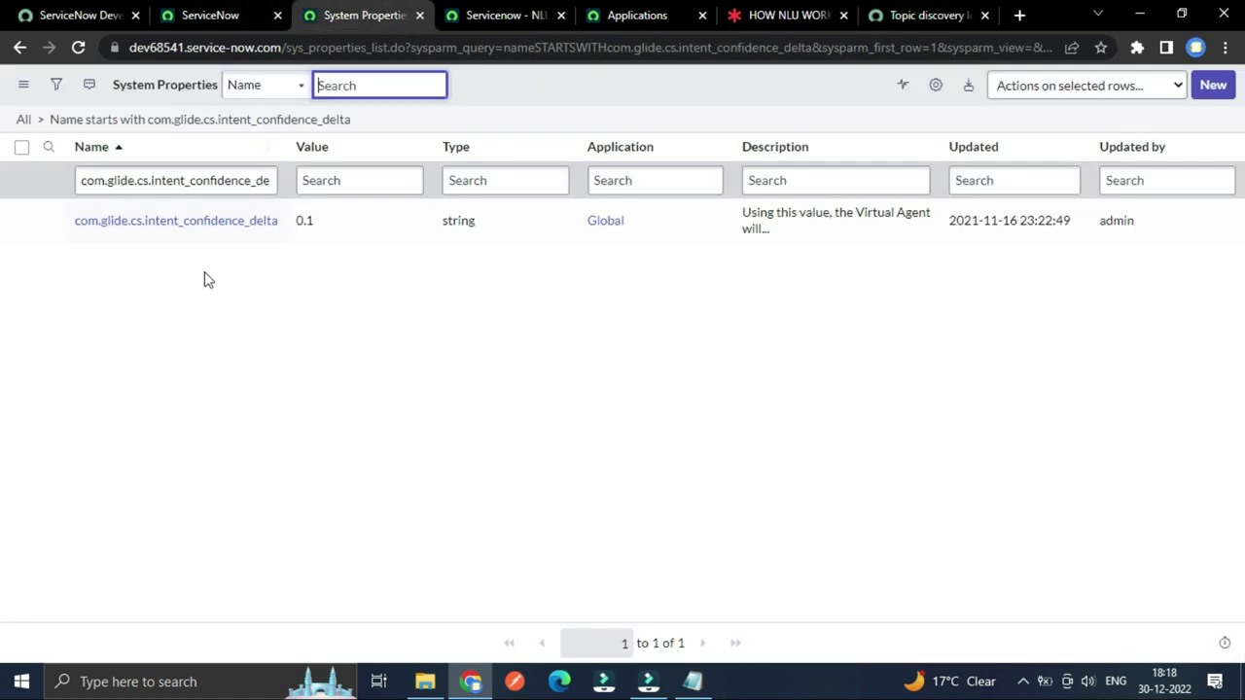
left_click(179, 176)
key("ctrl+a")
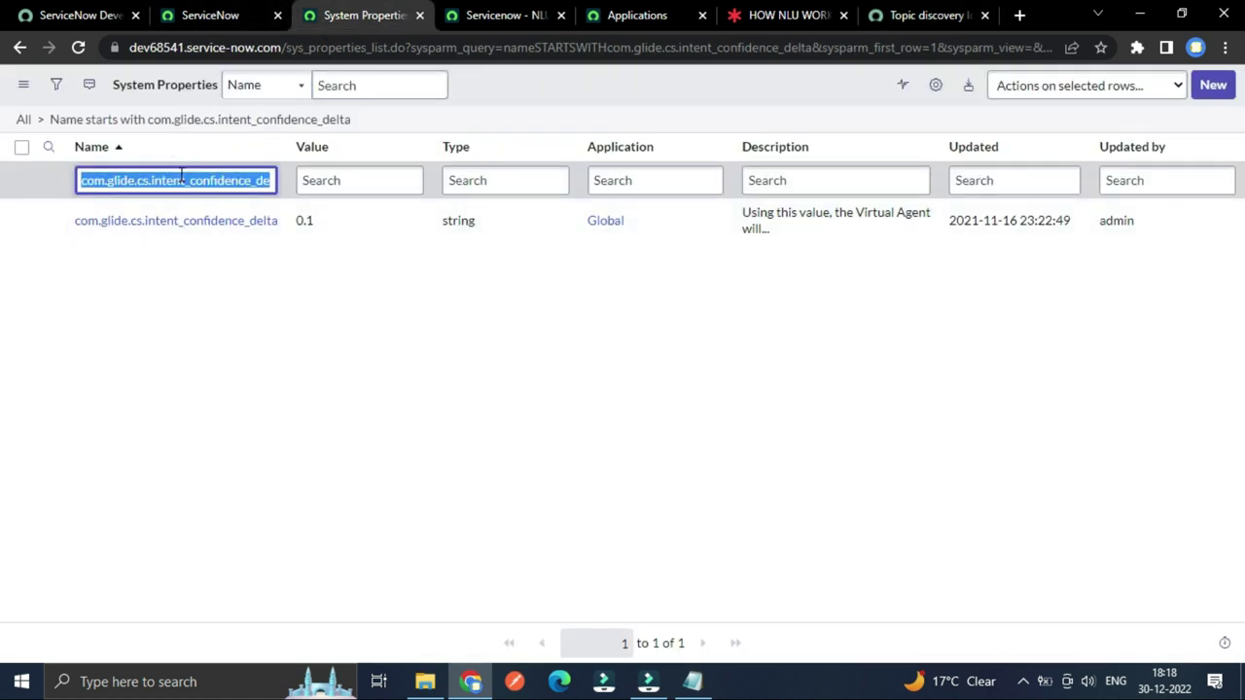
type("com.glide.cs.nlu.keywords.enabled")
key("Return")
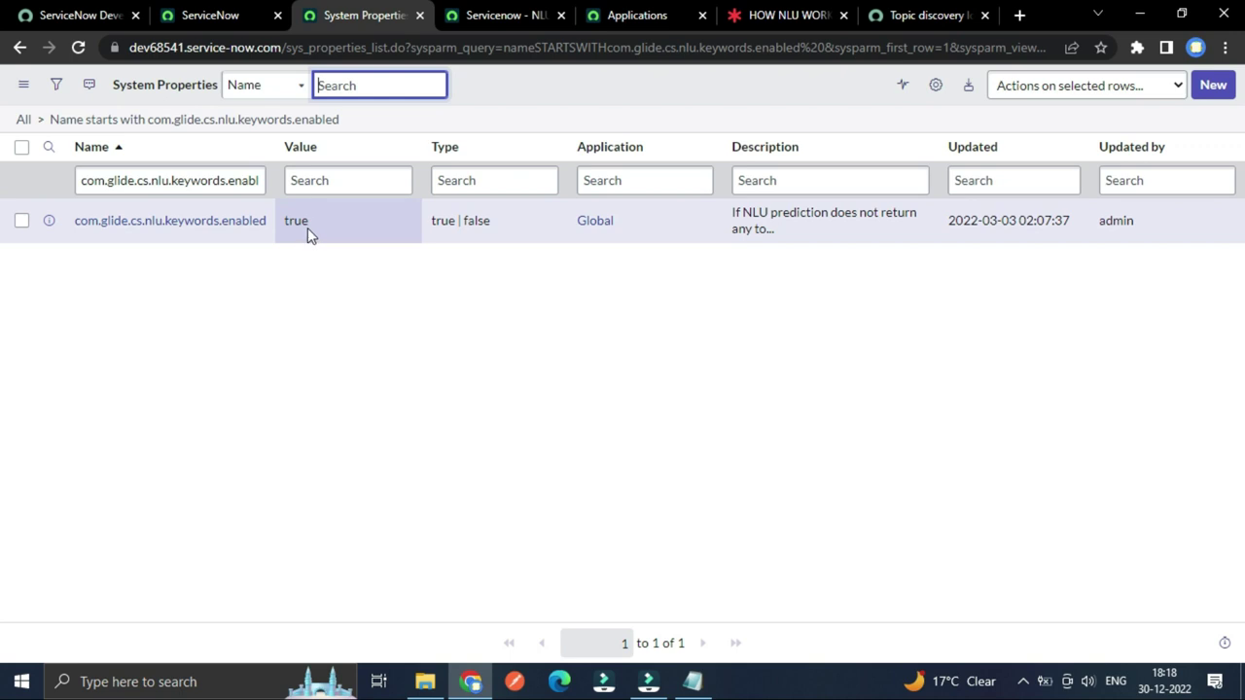
Reread the keyword search fallback in the NLU topic discovery logic documentation and return to the Lucidspark board.
left_click(920, 16)
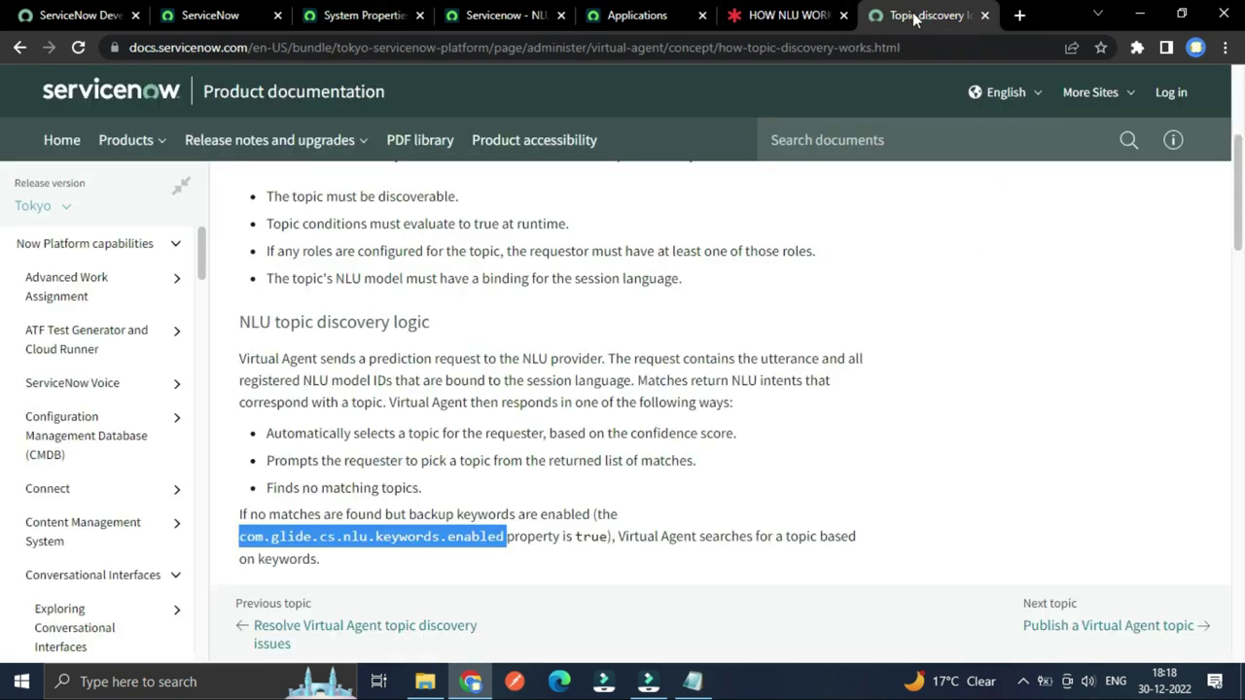
left_click(700, 491)
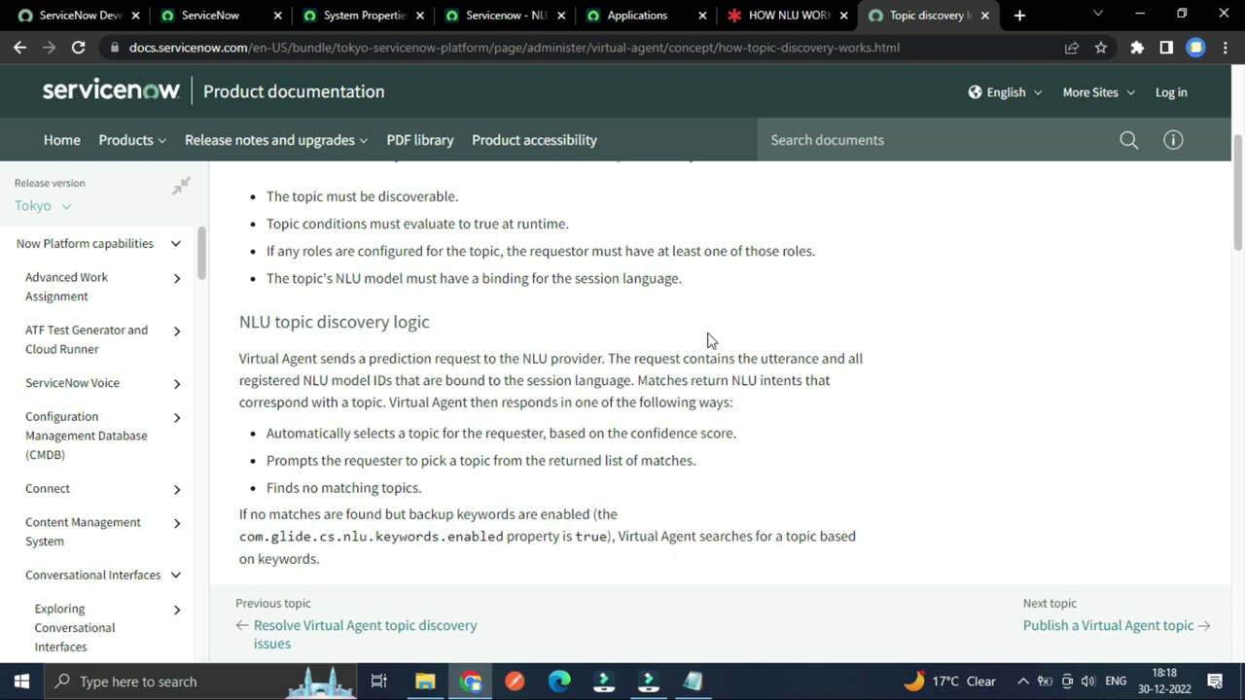
left_click(769, 18)
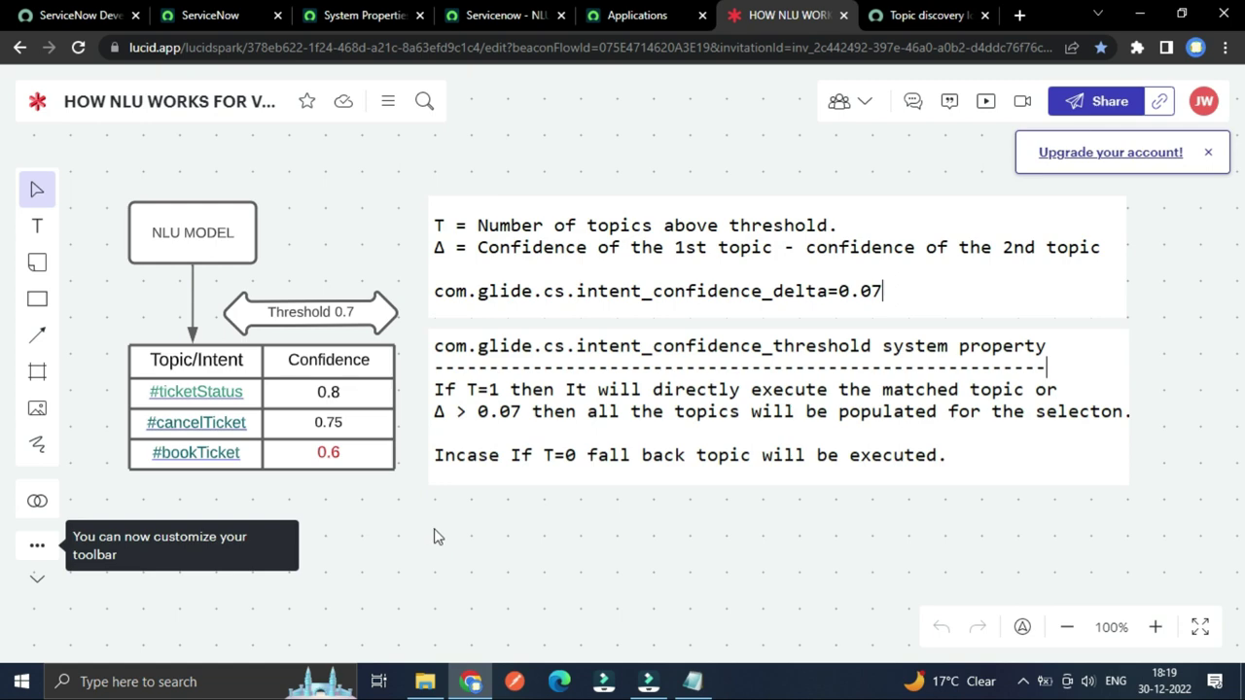
Show the model details of the Ticket Booking Appliction NLU model and go back to the Lucidspark board.
left_click(506, 15)
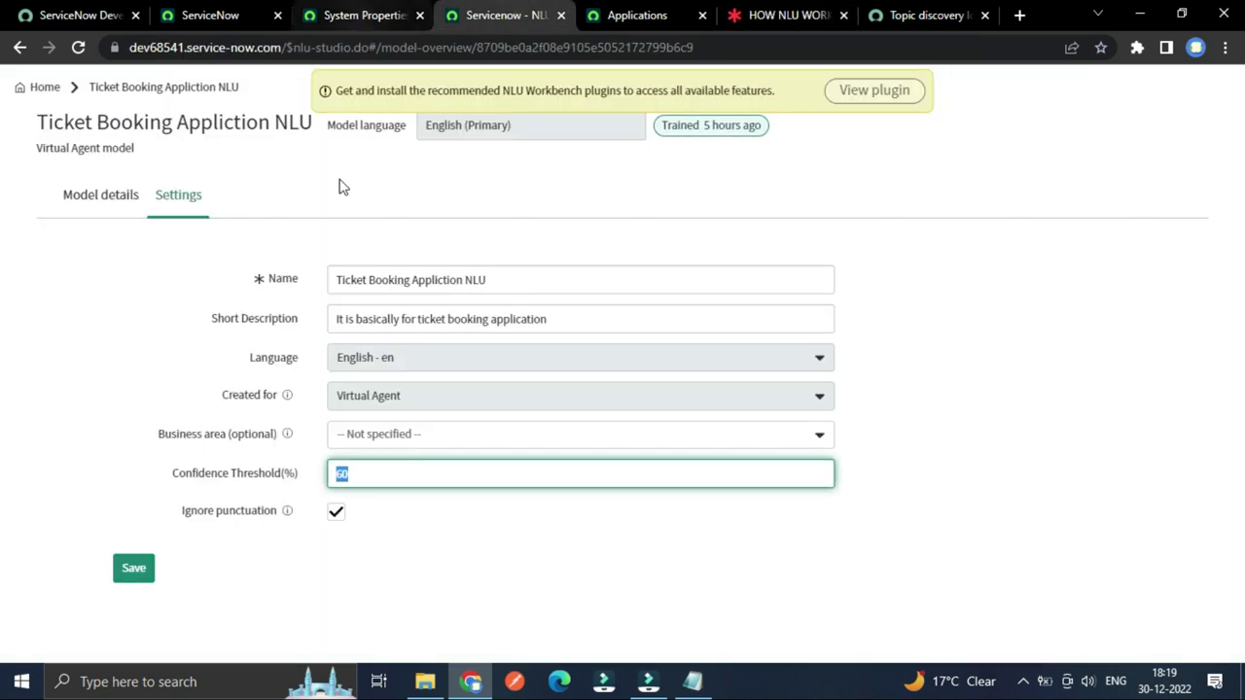
left_click(121, 198)
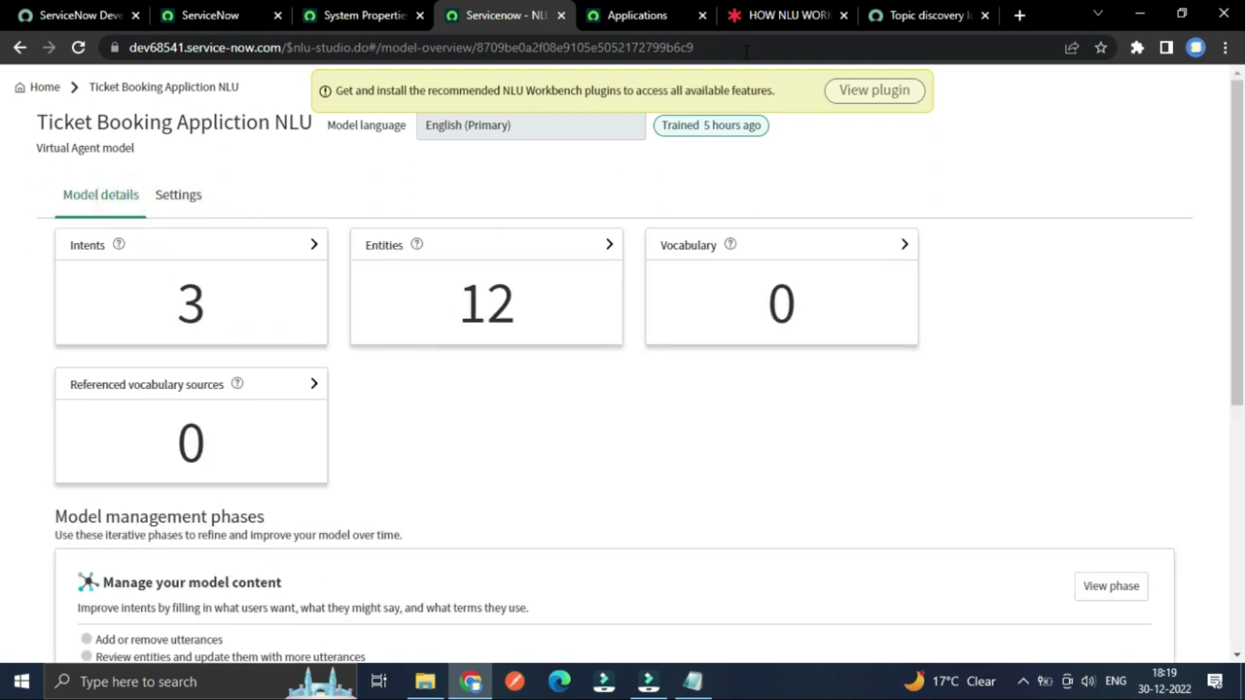
left_click(762, 18)
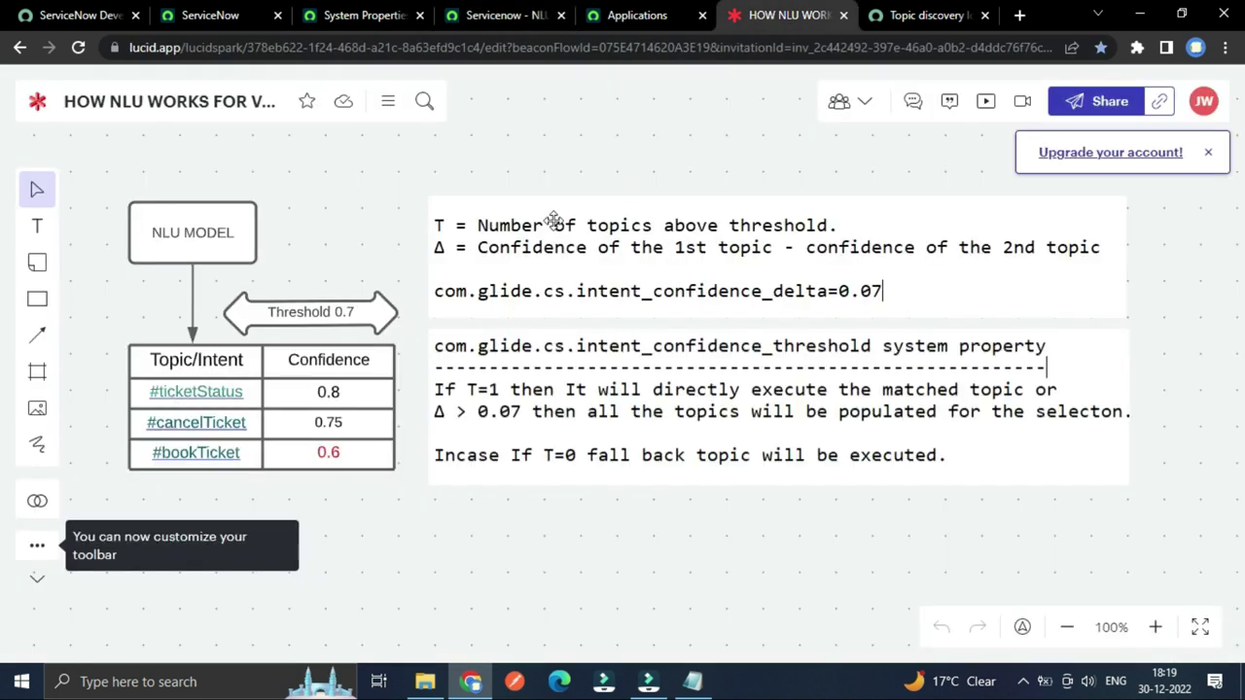
left_click(420, 577)
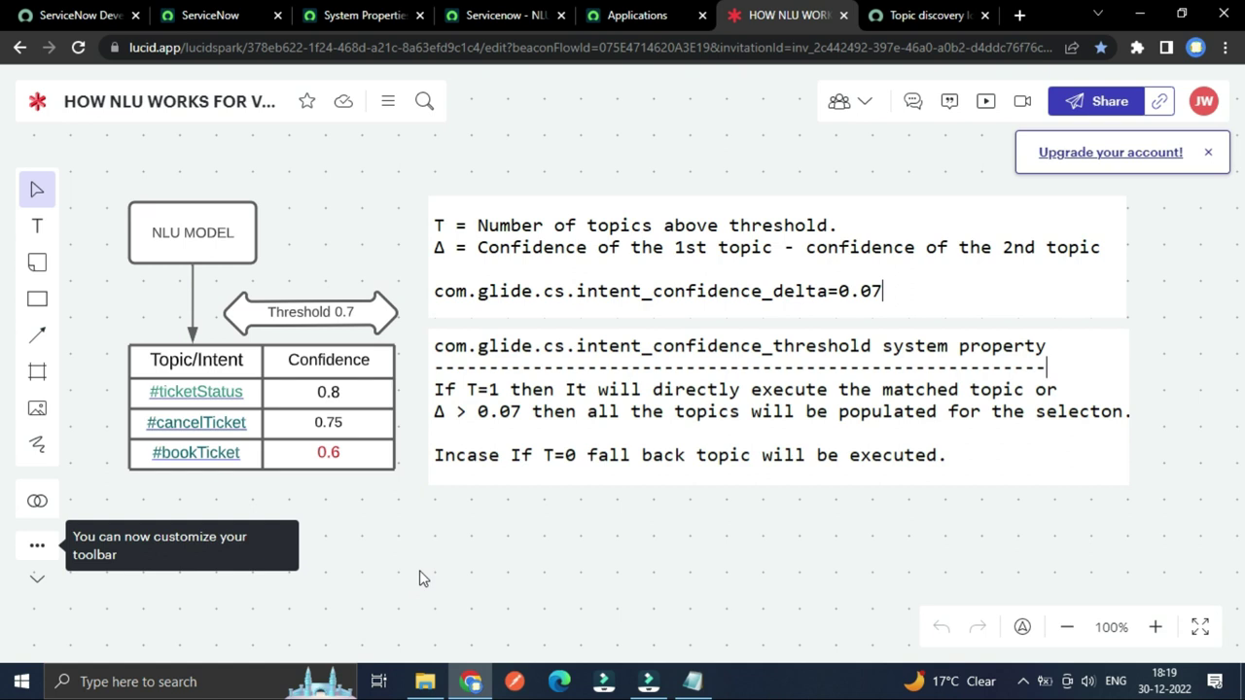